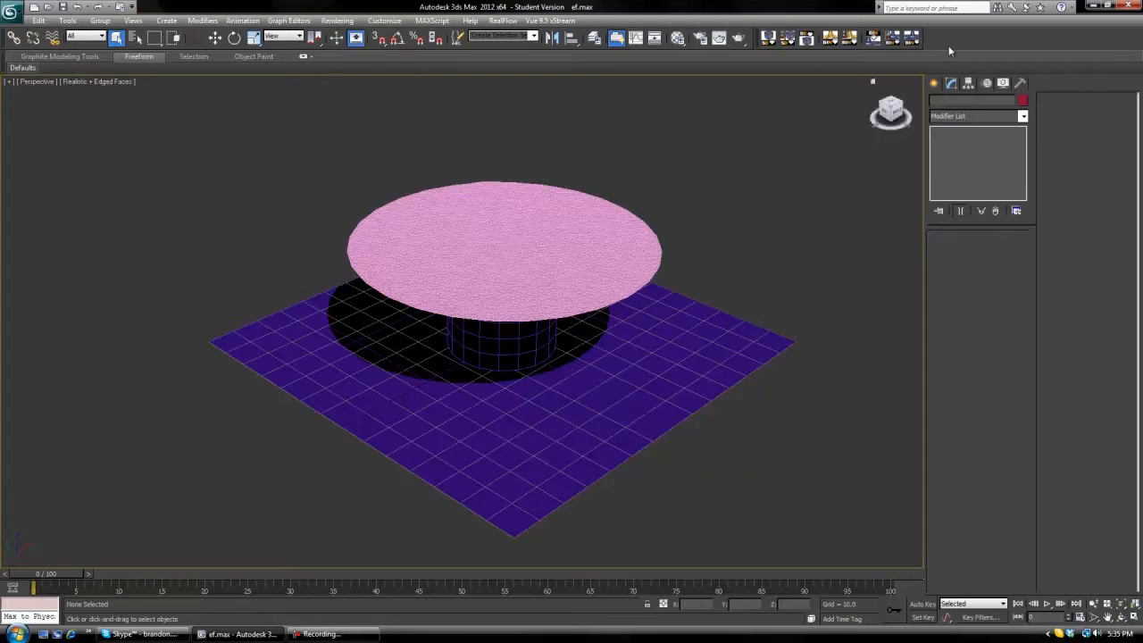
# Examine the pink round cloth above the cylinder and ground plane from several angles and distances.
pyautogui.moveTo(886, 114); pyautogui.dragTo(865, 93)
pyautogui.moveTo(719, 90); pyautogui.dragTo(756, 280)
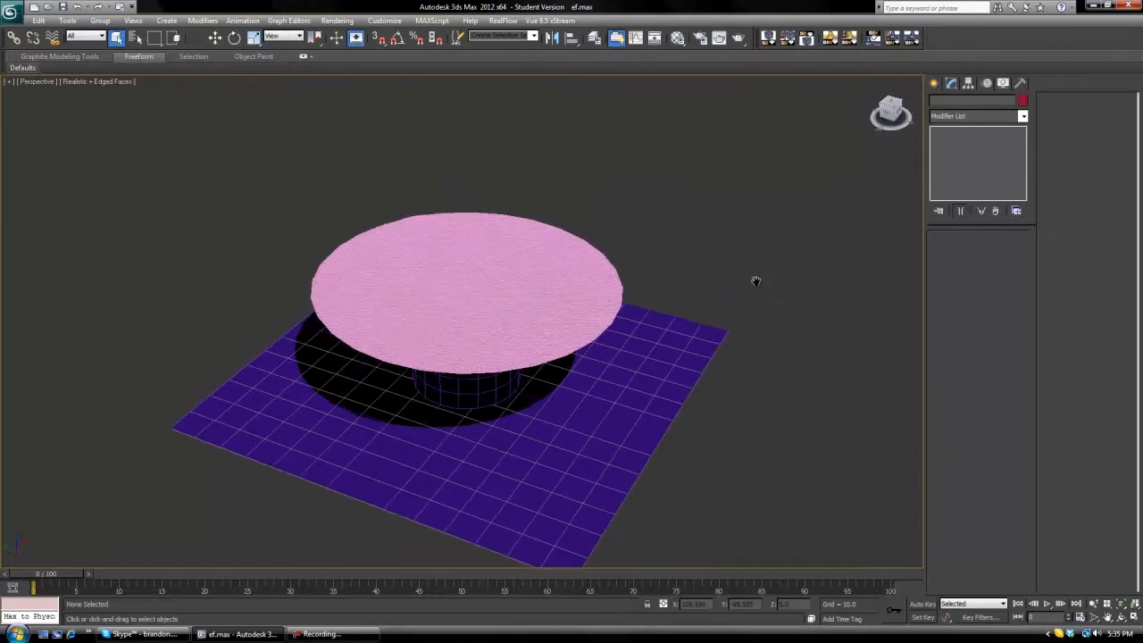
pyautogui.scroll(3, 755, 280)
pyautogui.moveTo(755, 280); pyautogui.dragTo(780, 234, button='middle')
pyautogui.scroll(-5, 762, 211)
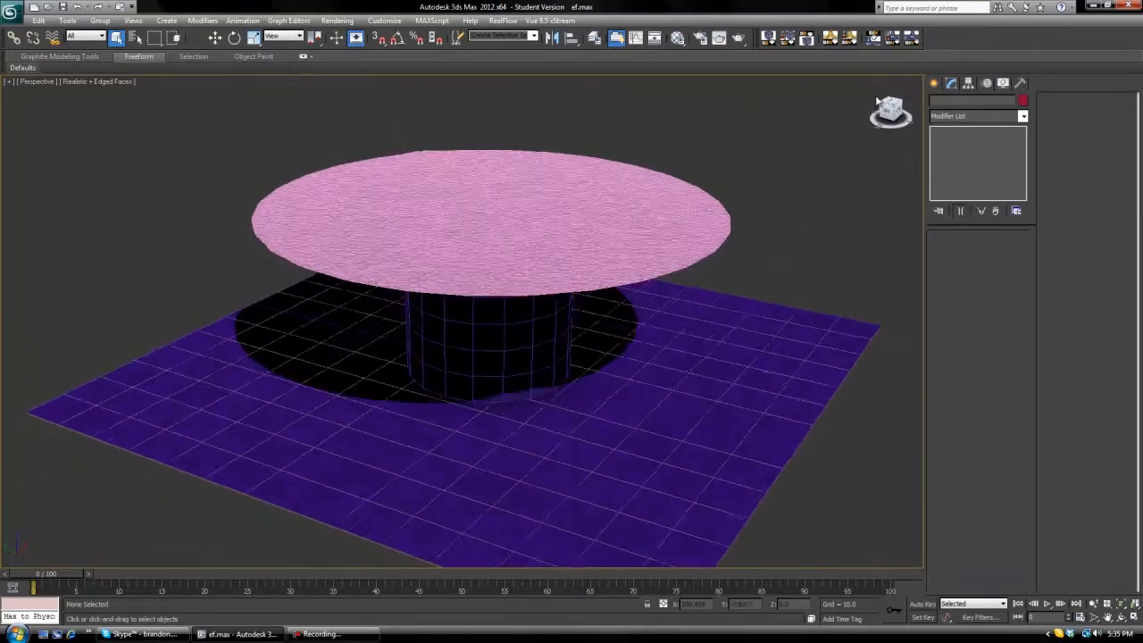
pyautogui.scroll(4, 735, 248)
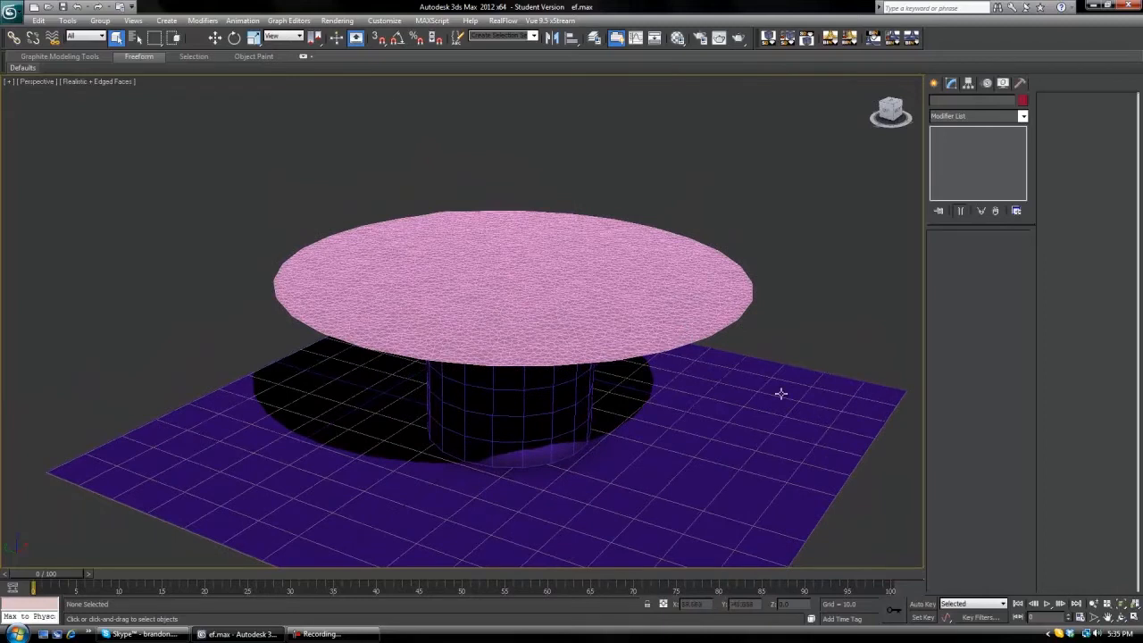
pyautogui.moveTo(890, 109)
pyautogui.mouseDown()
pyautogui.moveTo(733, 116)
pyautogui.moveTo(920, 114)
pyautogui.moveTo(902, 111)
pyautogui.mouseUp()
pyautogui.scroll(-2, 507, 260)
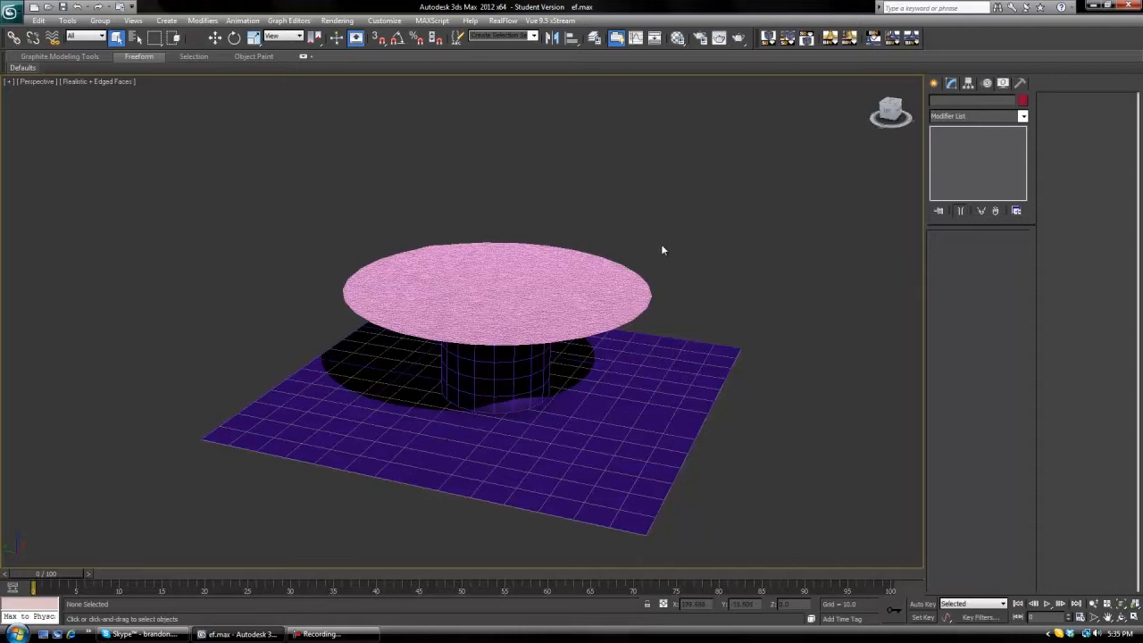
pyautogui.keyDown('alt'); pyautogui.moveTo(371, 277); pyautogui.dragTo(355, 381, button='middle'); pyautogui.keyUp('alt')
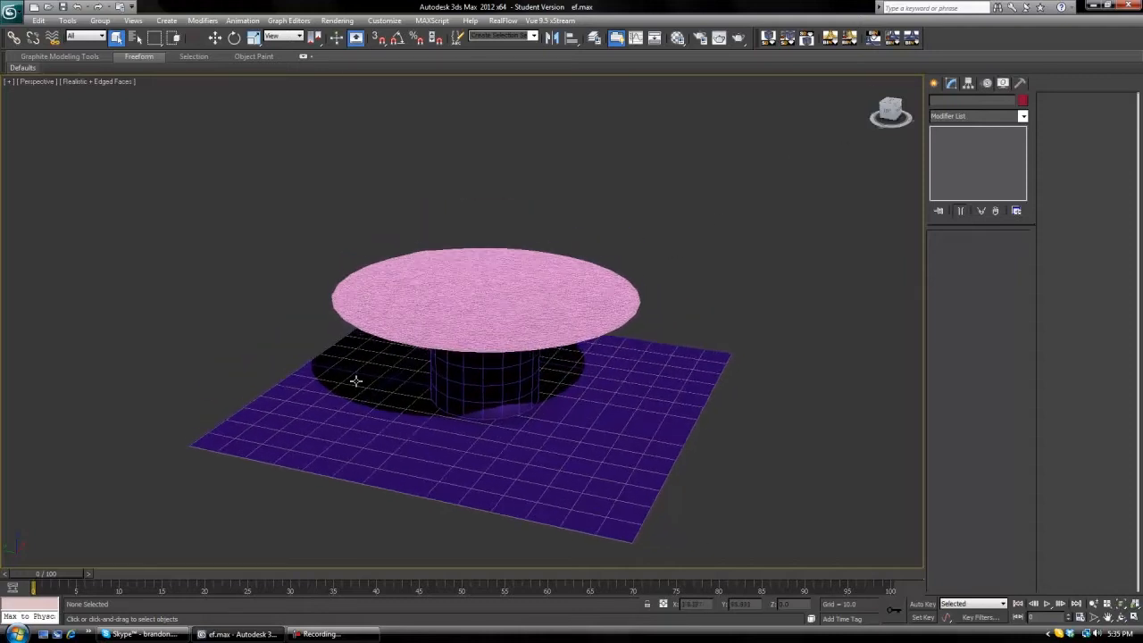
pyautogui.scroll(2, 356, 381)
pyautogui.moveTo(228, 500); pyautogui.dragTo(243, 494, button='middle')
pyautogui.scroll(-2, 243, 494)
pyautogui.scroll(2, 130, 585)
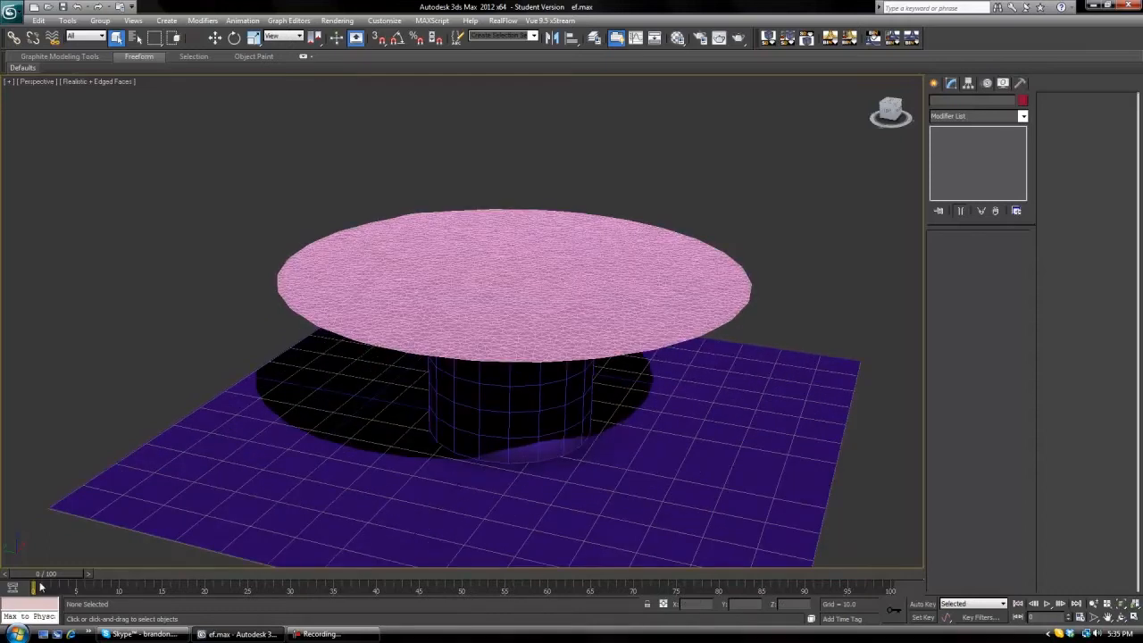
pyautogui.scroll(-3, 202, 474)
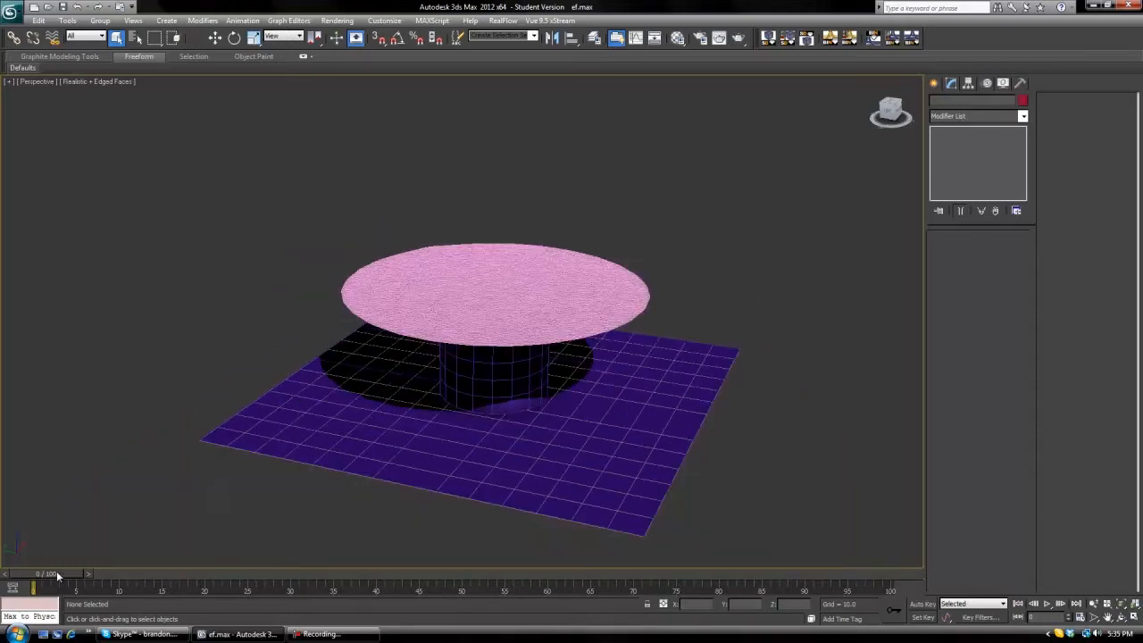
pyautogui.moveTo(58, 576); pyautogui.dragTo(31, 580)
pyautogui.moveTo(888, 113); pyautogui.dragTo(784, 116)
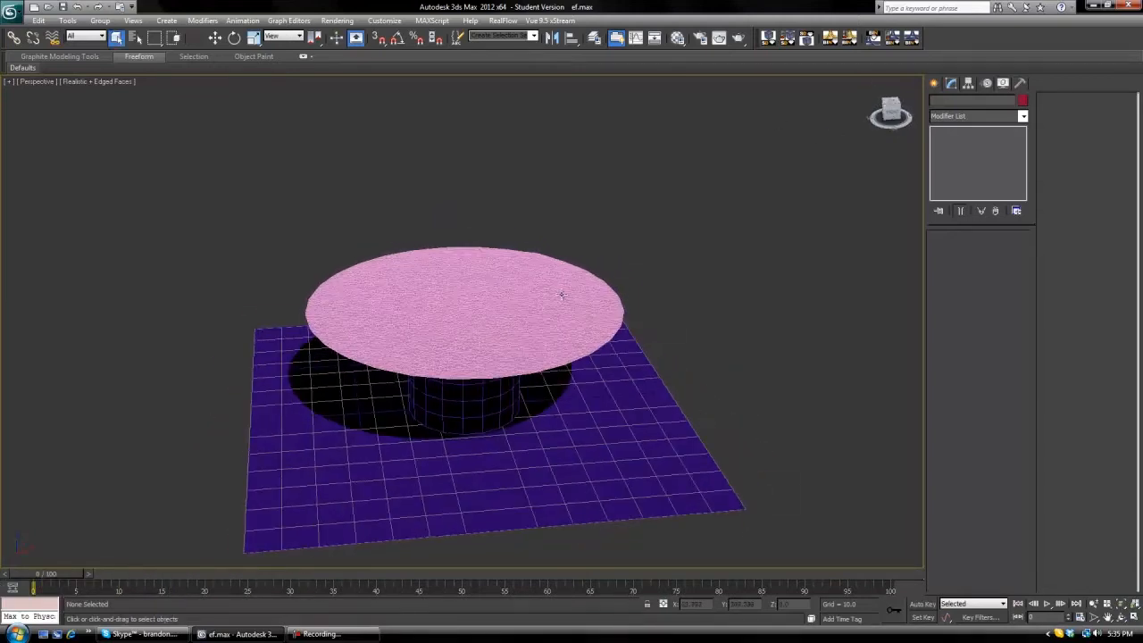
pyautogui.moveTo(45, 580); pyautogui.dragTo(60, 559)
pyautogui.moveTo(897, 111); pyautogui.dragTo(8, 104)
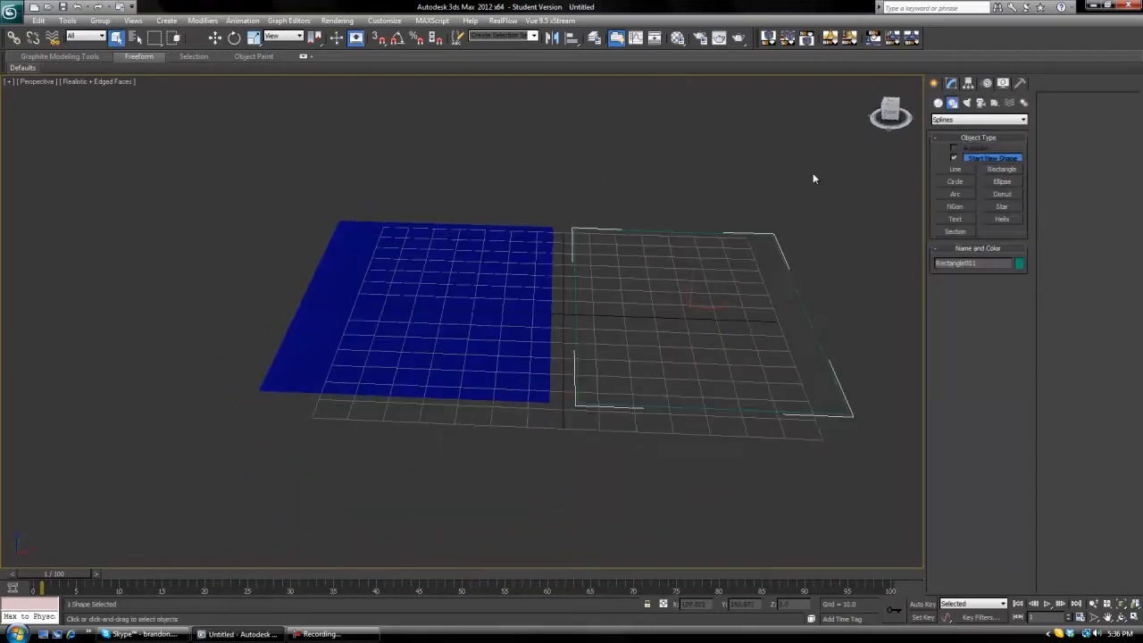
# Compare the blue plane with the rectangle spline, and review the object types offered for standard primitives and splines.
pyautogui.moveTo(792, 190); pyautogui.dragTo(783, 192, button='middle')
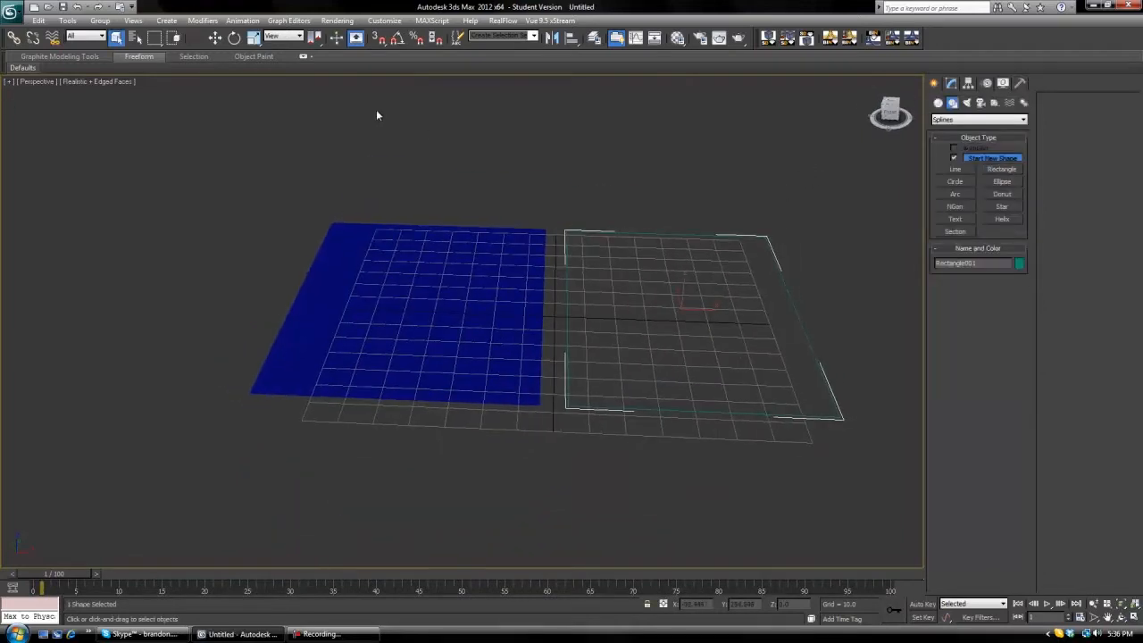
pyautogui.moveTo(568, 197); pyautogui.dragTo(456, 193, button='middle')
pyautogui.scroll(2, 505, 204)
pyautogui.scroll(-4, 523, 200)
pyautogui.scroll(4, 408, 187)
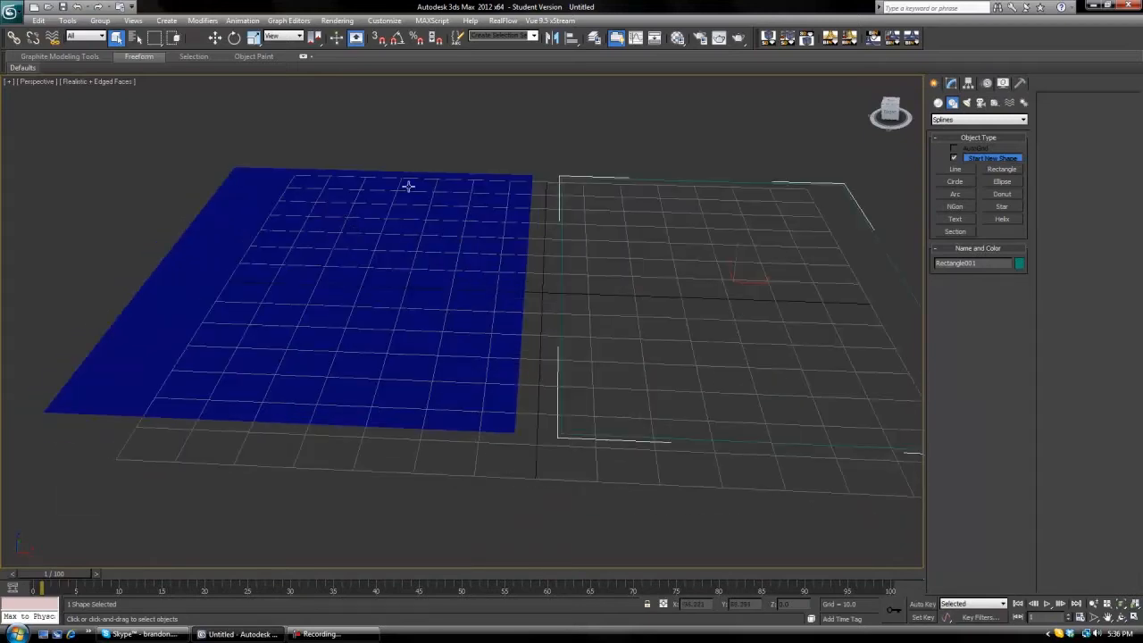
pyautogui.scroll(-4, 729, 215)
pyautogui.scroll(2, 833, 188)
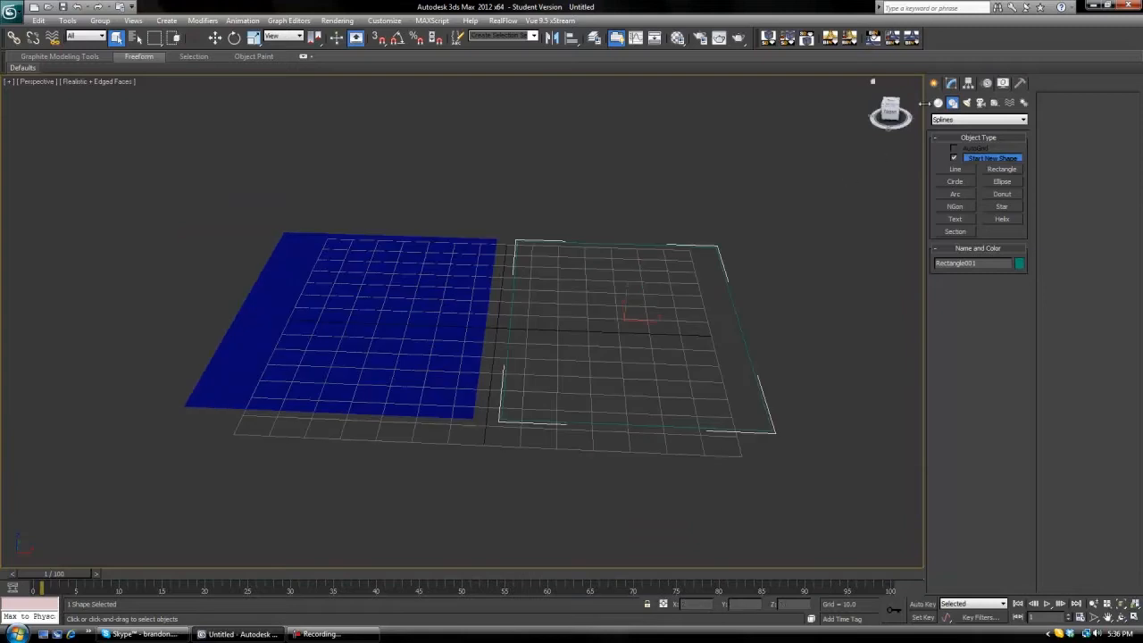
pyautogui.click(939, 103)
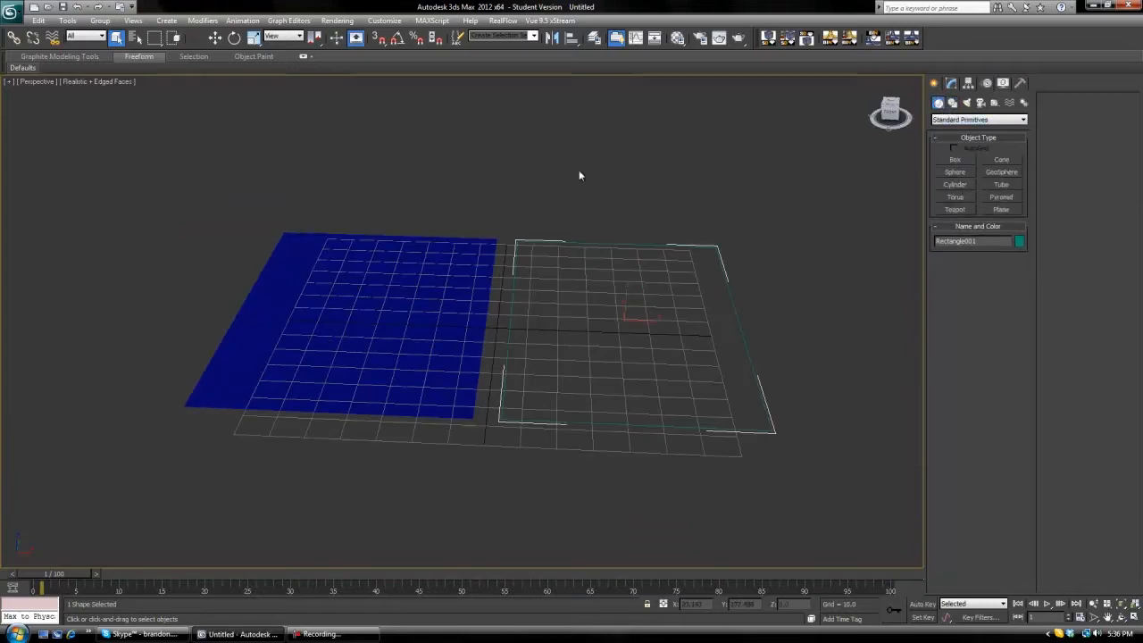
pyautogui.click(952, 103)
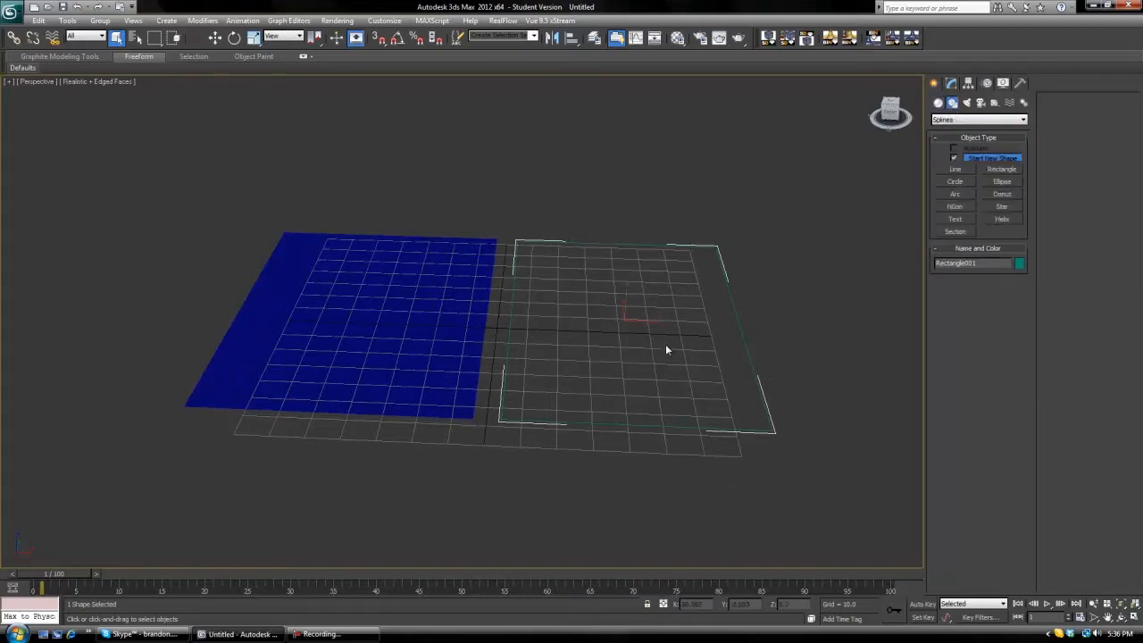
pyautogui.moveTo(678, 315); pyautogui.dragTo(700, 330, button='middle')
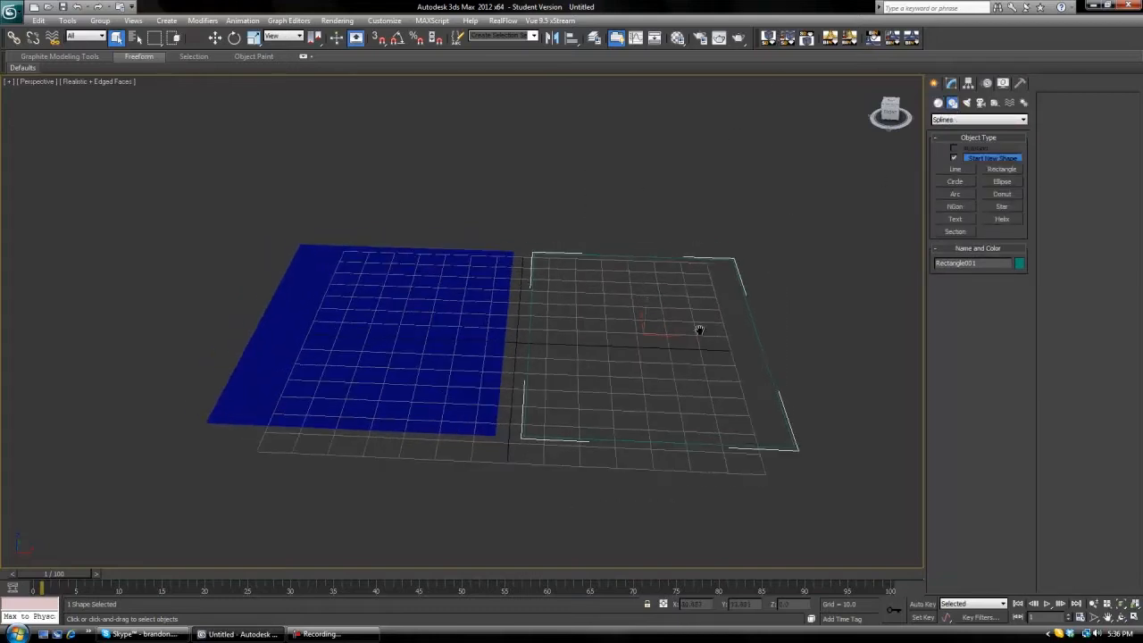
pyautogui.moveTo(477, 342); pyautogui.dragTo(494, 260, button='middle')
# Set the blue plane's length segments to 36 and its width segments to 19.
pyautogui.click(544, 302)
pyautogui.scroll(3, 540, 332)
pyautogui.scroll(-3, 437, 279)
pyautogui.scroll(3, 491, 262)
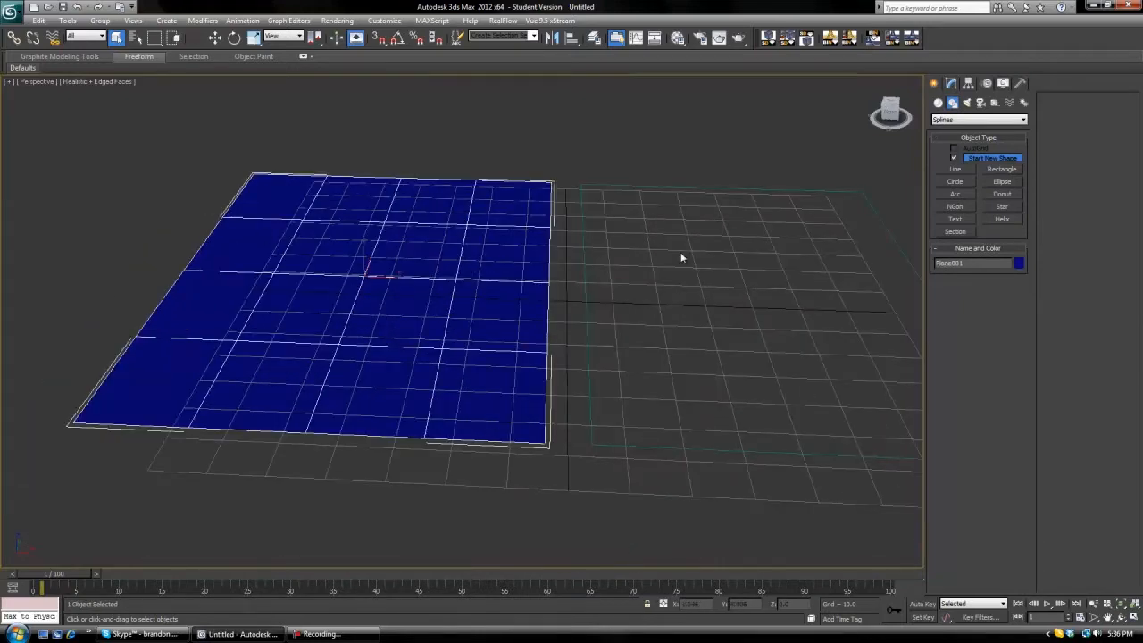
pyautogui.click(951, 83)
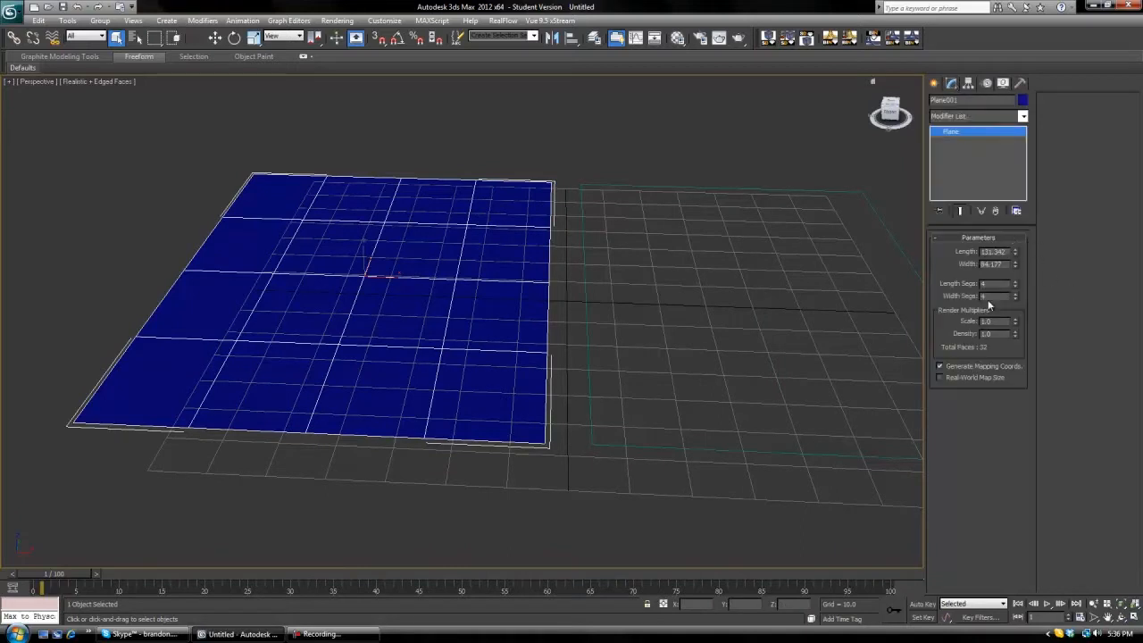
pyautogui.moveTo(1015, 284); pyautogui.dragTo(1021, 60)
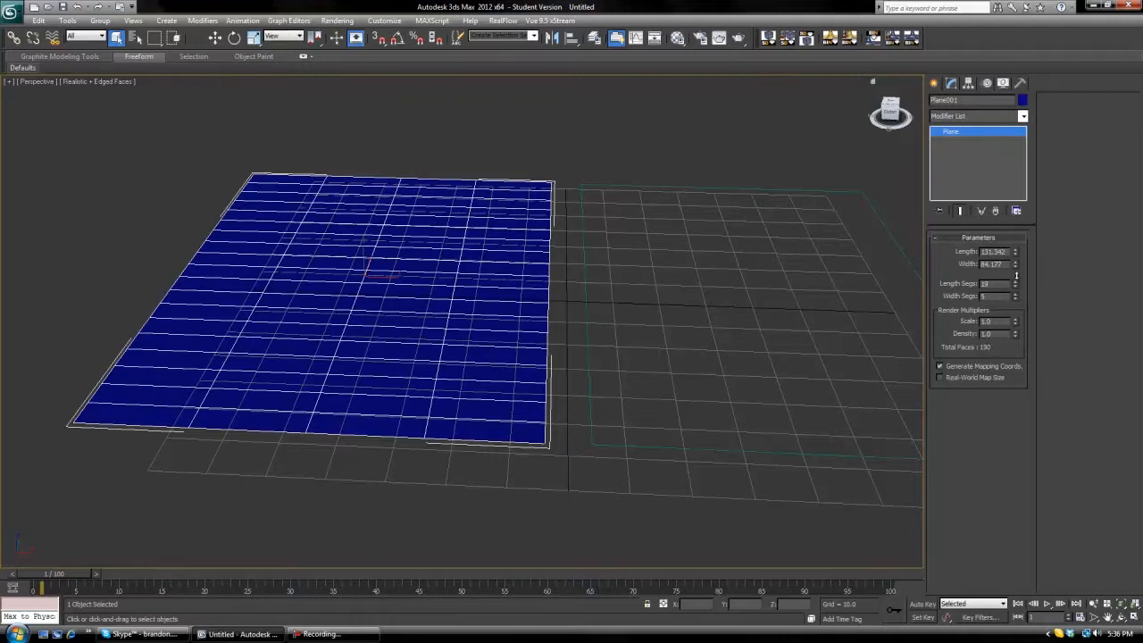
pyautogui.moveTo(1015, 277); pyautogui.dragTo(1017, 116)
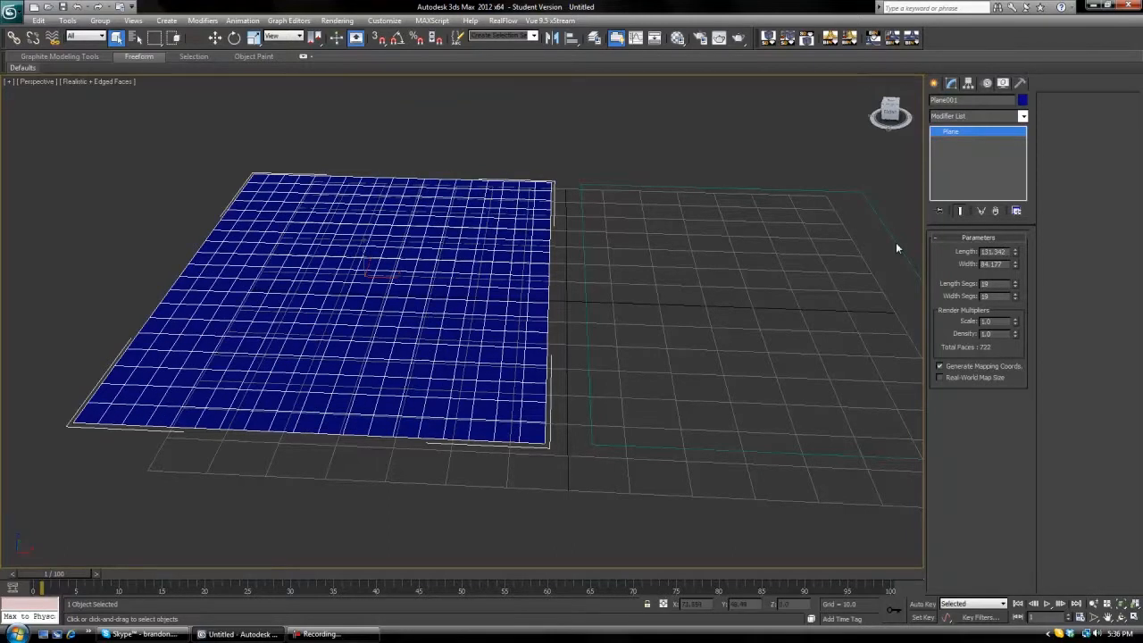
pyautogui.moveTo(1014, 284); pyautogui.dragTo(1017, 152)
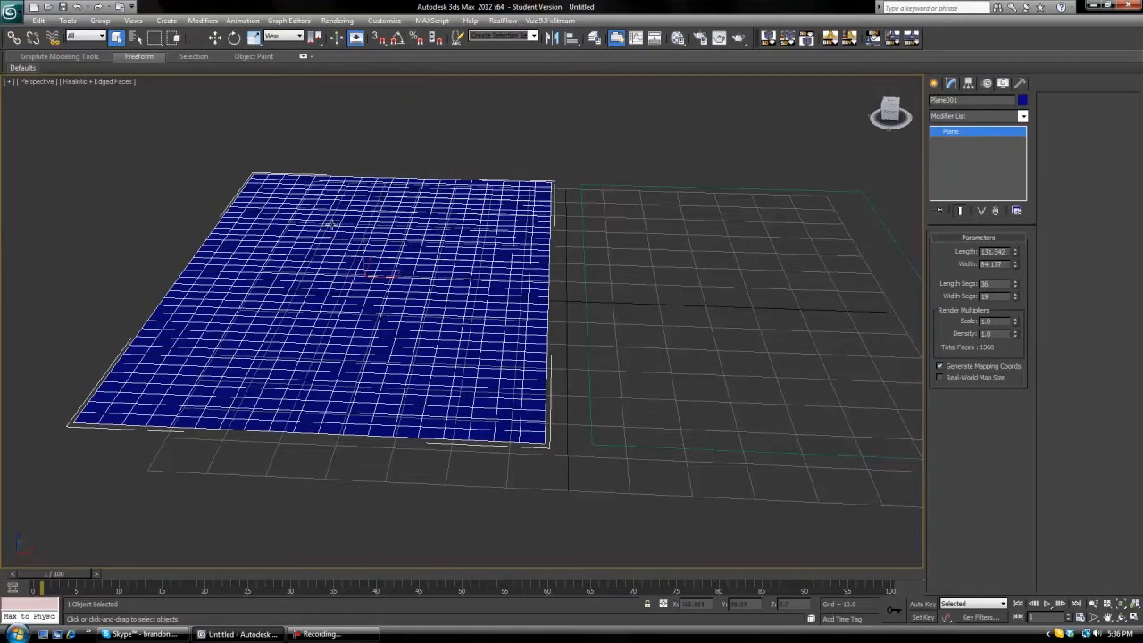
# Apply the Garment Maker modifier to the rectangle spline beside the plane.
pyautogui.scroll(-4, 601, 205)
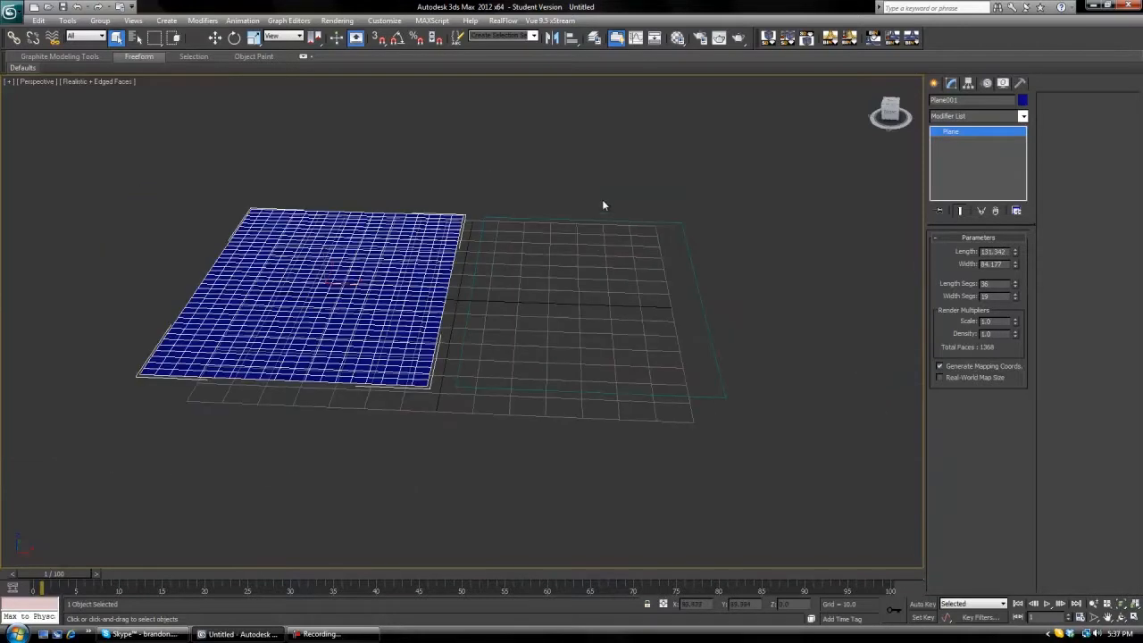
pyautogui.click(598, 218)
pyautogui.moveTo(685, 243)
pyautogui.mouseDown(button='middle')
pyautogui.moveTo(665, 251)
pyautogui.moveTo(676, 247)
pyautogui.mouseUp(button='middle')
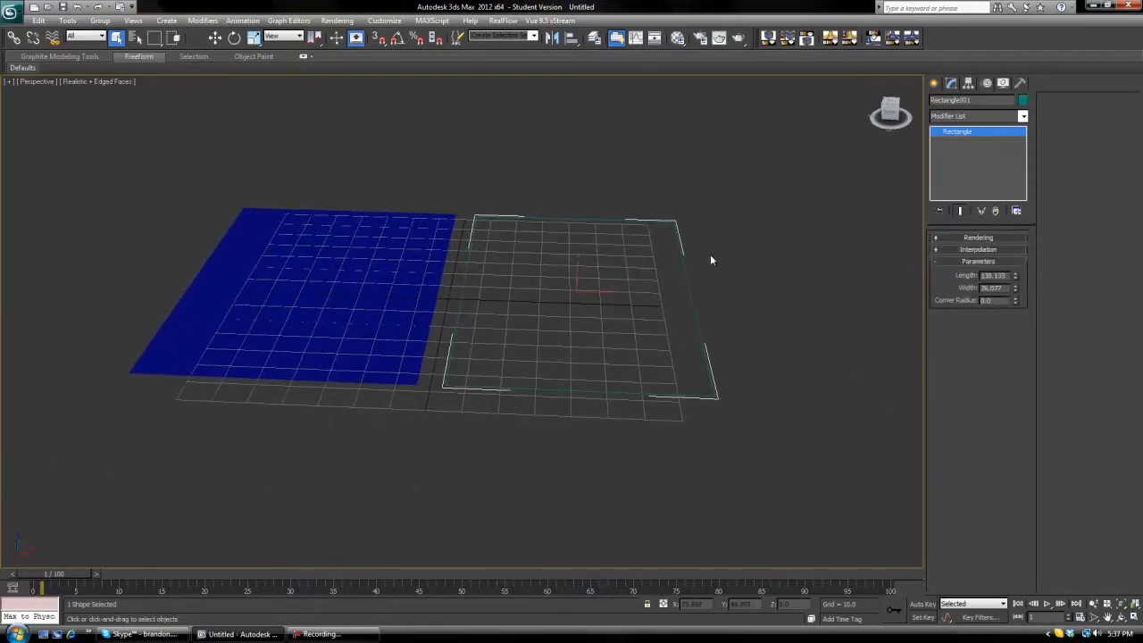
pyautogui.click(934, 83)
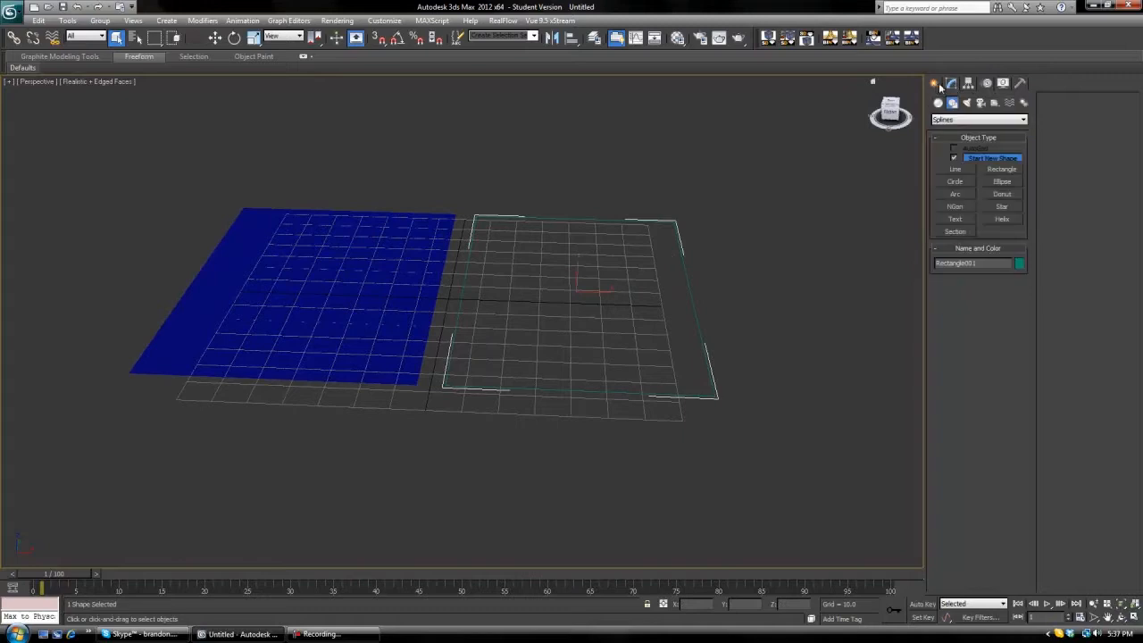
pyautogui.click(951, 83)
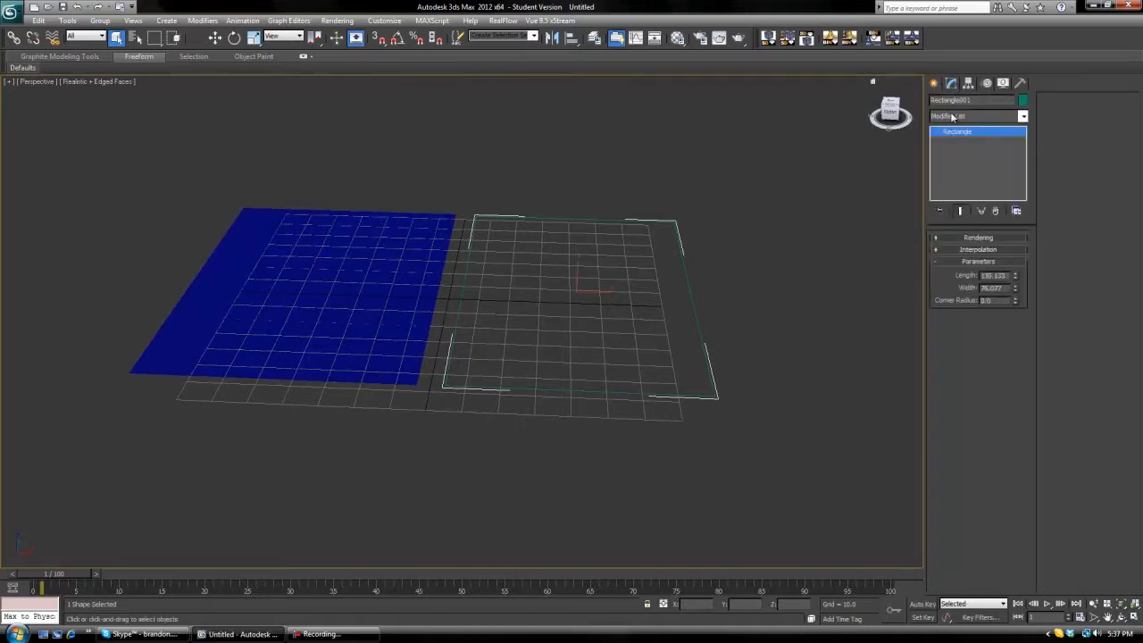
pyautogui.click(952, 117)
pyautogui.press('g')
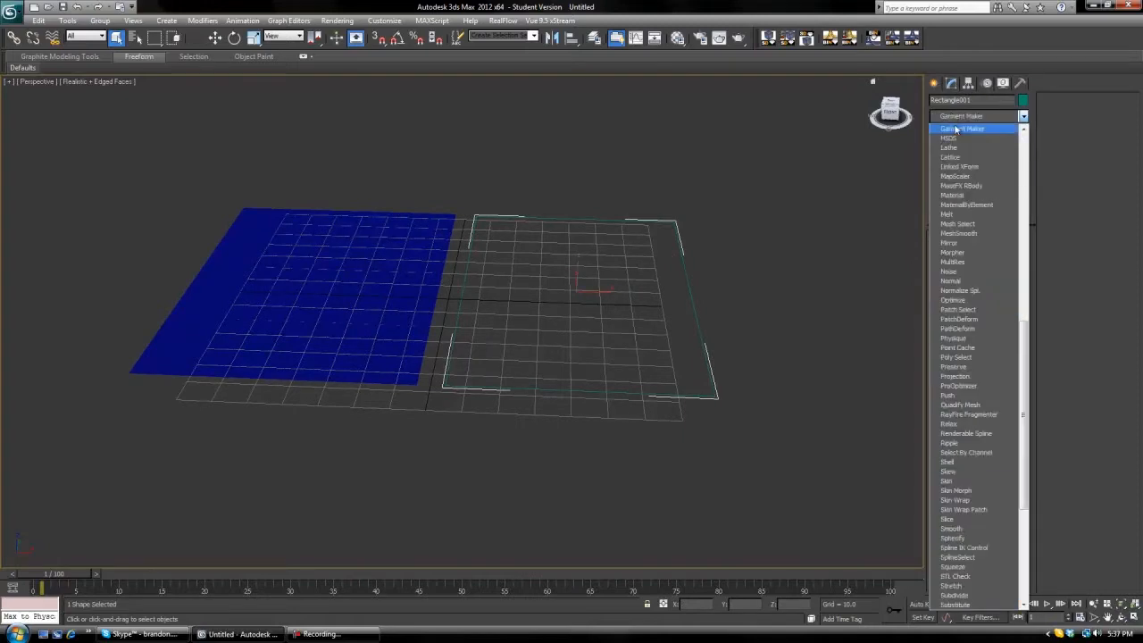
pyautogui.click(953, 131)
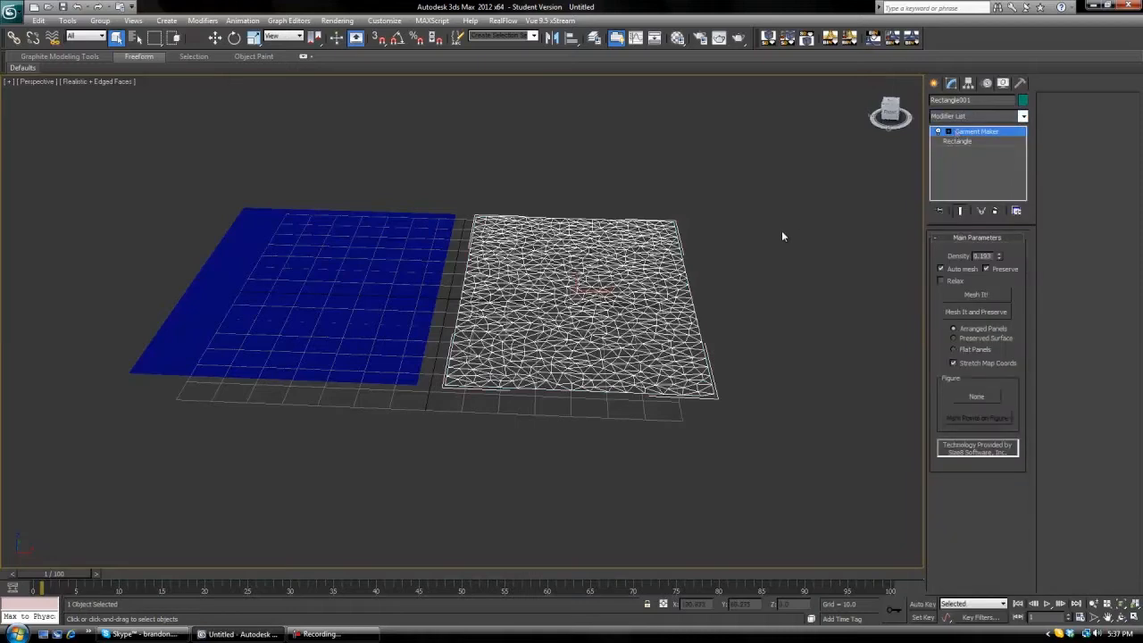
# Set the rectangle's Garment Maker density to 0.293.
pyautogui.scroll(4, 780, 236)
pyautogui.moveTo(705, 266); pyautogui.dragTo(680, 268, button='middle')
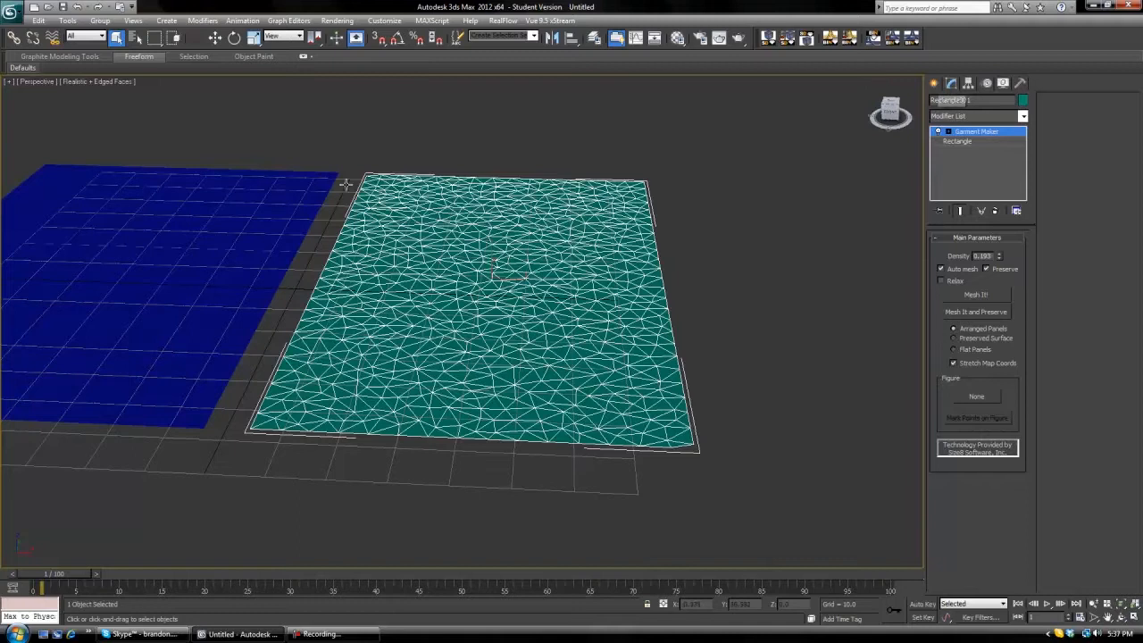
pyautogui.moveTo(572, 391); pyautogui.dragTo(639, 400, button='middle')
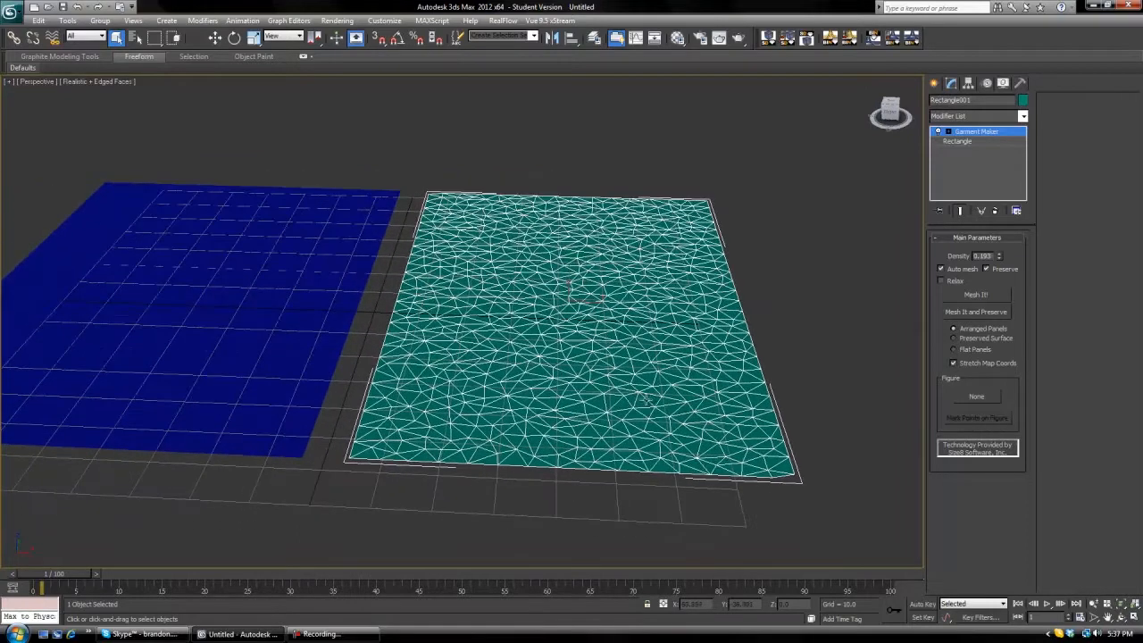
pyautogui.click(1000, 256)
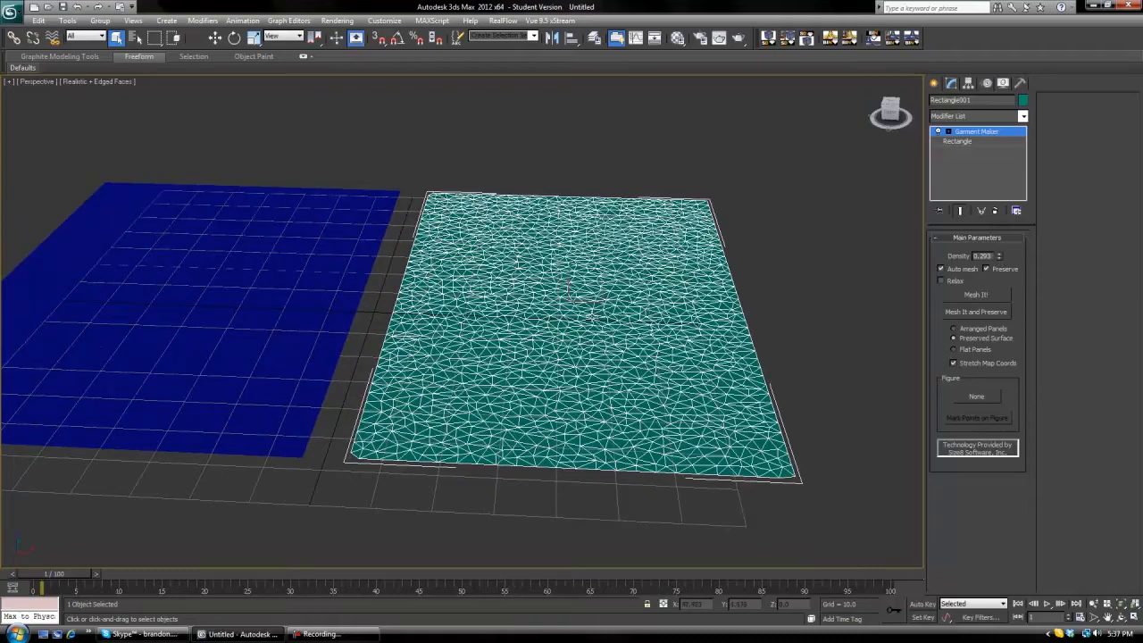
# Examine the rectangle's triangulated garment mesh up close and compare it with the blue plane.
pyautogui.scroll(3, 506, 313)
pyautogui.moveTo(538, 382); pyautogui.dragTo(736, 397, button='middle')
pyautogui.scroll(3, 453, 325)
pyautogui.moveTo(391, 332); pyautogui.dragTo(531, 364, button='middle')
pyautogui.scroll(-5, 531, 364)
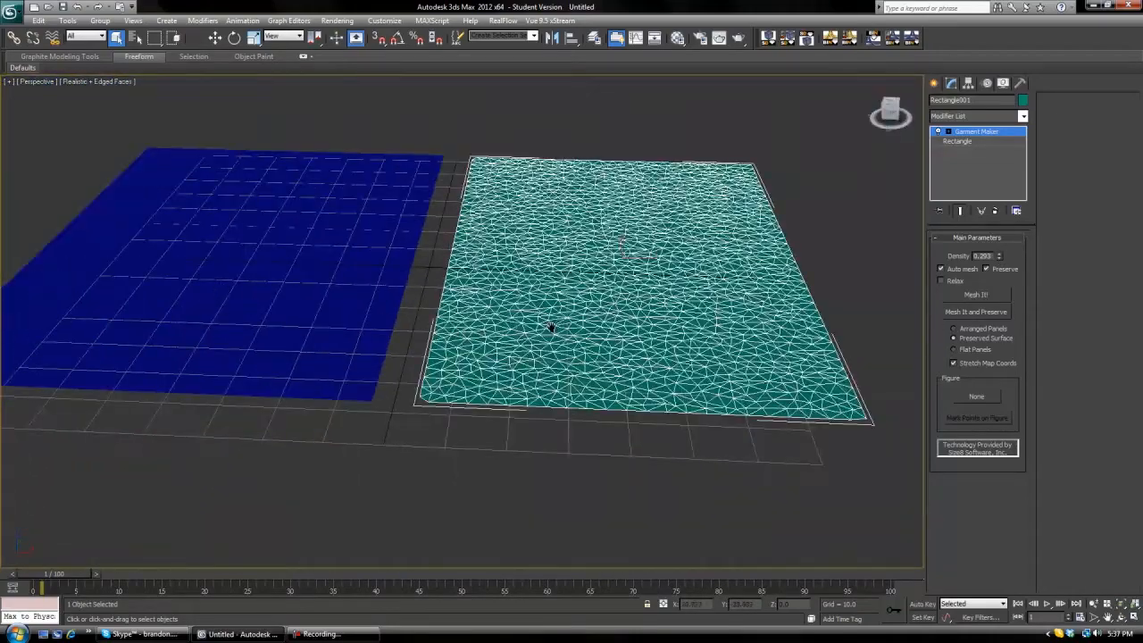
pyautogui.moveTo(553, 327); pyautogui.dragTo(488, 351, button='middle')
pyautogui.moveTo(661, 354); pyautogui.dragTo(599, 312, button='middle')
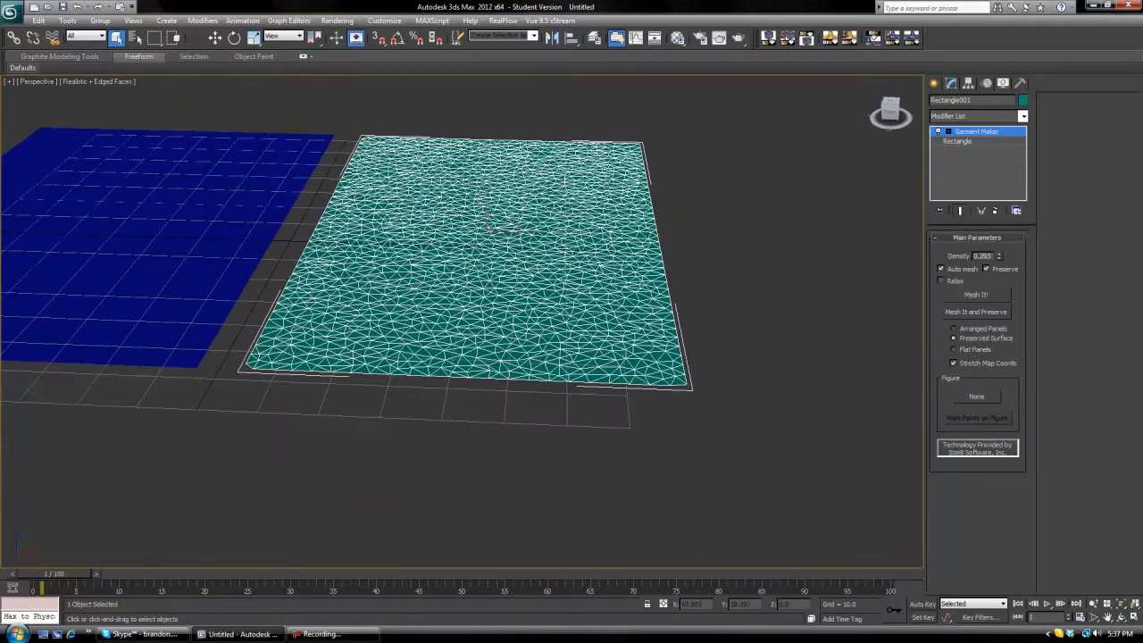
pyautogui.scroll(4, 496, 221)
pyautogui.moveTo(817, 258); pyautogui.dragTo(794, 273, button='middle')
pyautogui.moveTo(172, 170); pyautogui.dragTo(554, 253, button='middle')
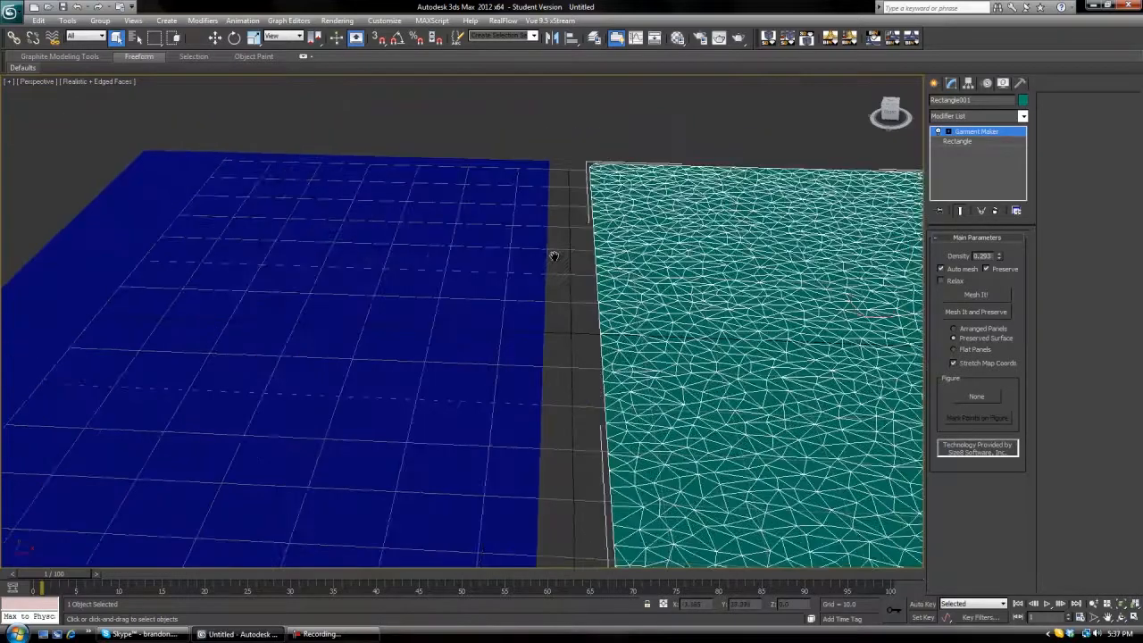
pyautogui.scroll(-2, 541, 261)
pyautogui.moveTo(413, 423); pyautogui.dragTo(241, 414, button='middle')
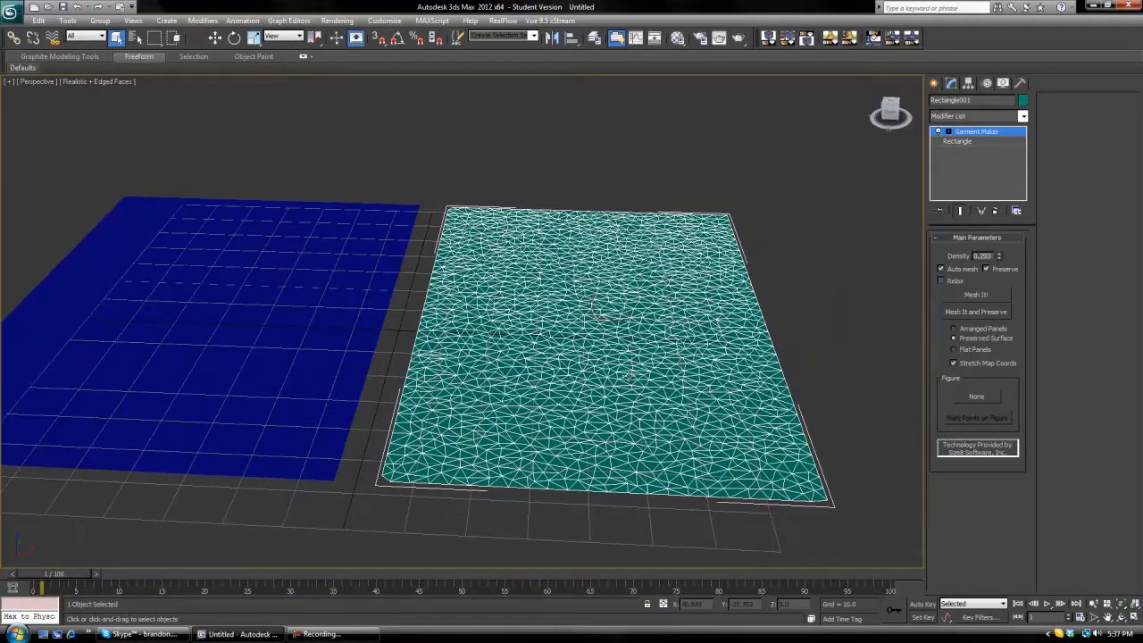
pyautogui.moveTo(773, 372); pyautogui.dragTo(686, 334, button='middle')
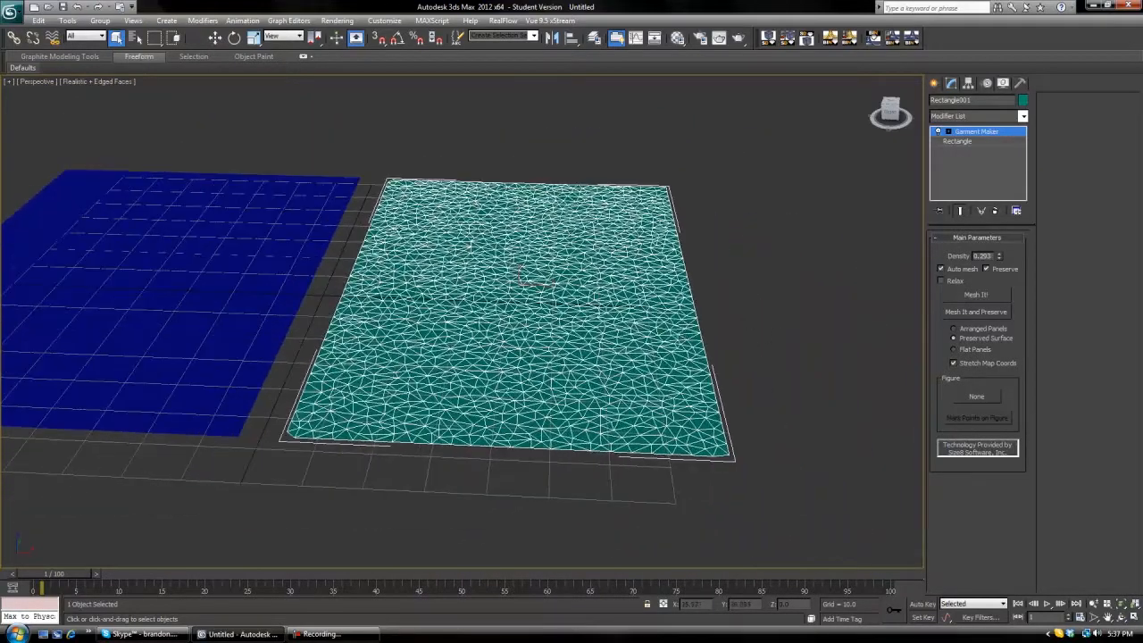
pyautogui.scroll(3, 553, 308)
pyautogui.scroll(-4, 553, 308)
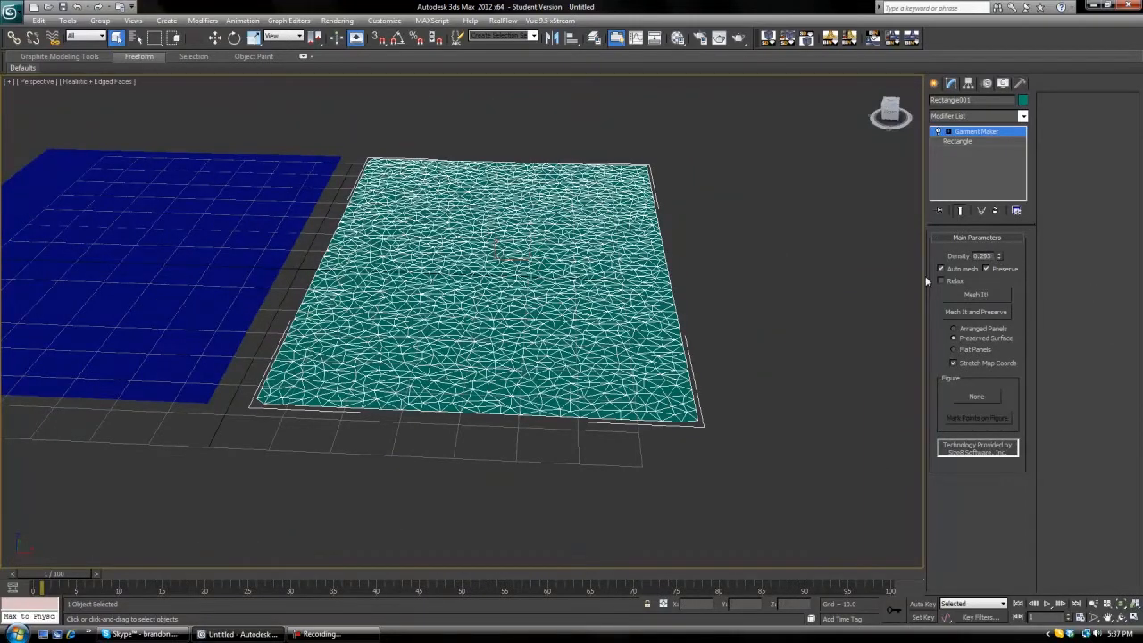
# Examine the blue plane and the triangulated rectangle mesh side by side from several distances.
pyautogui.moveTo(814, 327); pyautogui.dragTo(666, 355, button='middle')
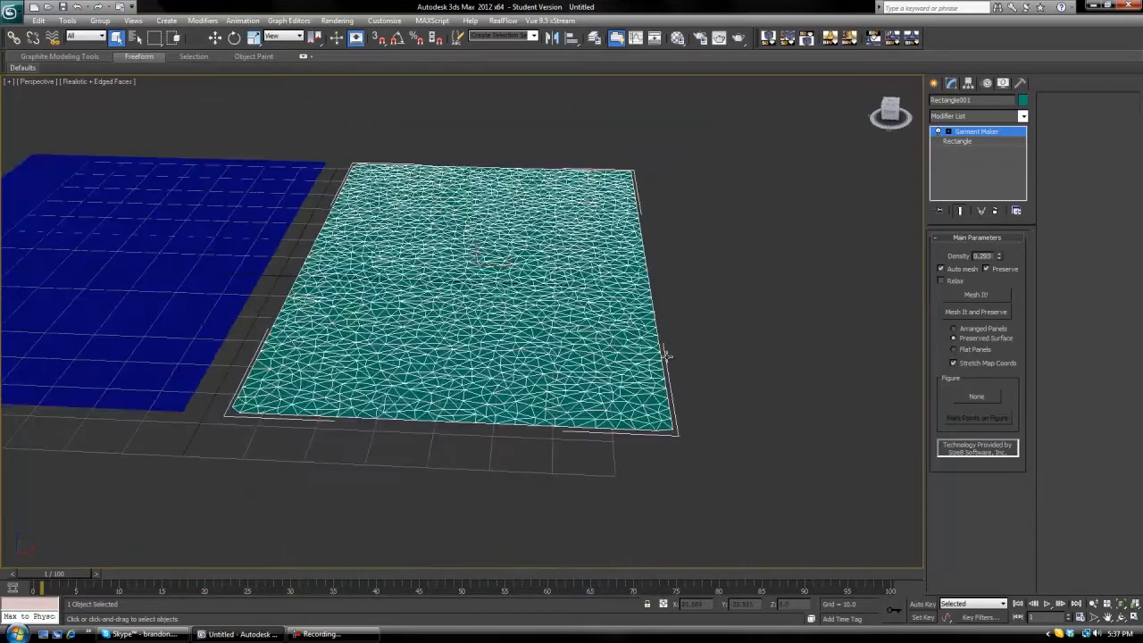
pyautogui.moveTo(579, 302); pyautogui.dragTo(624, 324, button='middle')
pyautogui.scroll(-3, 660, 336)
pyautogui.scroll(3, 660, 336)
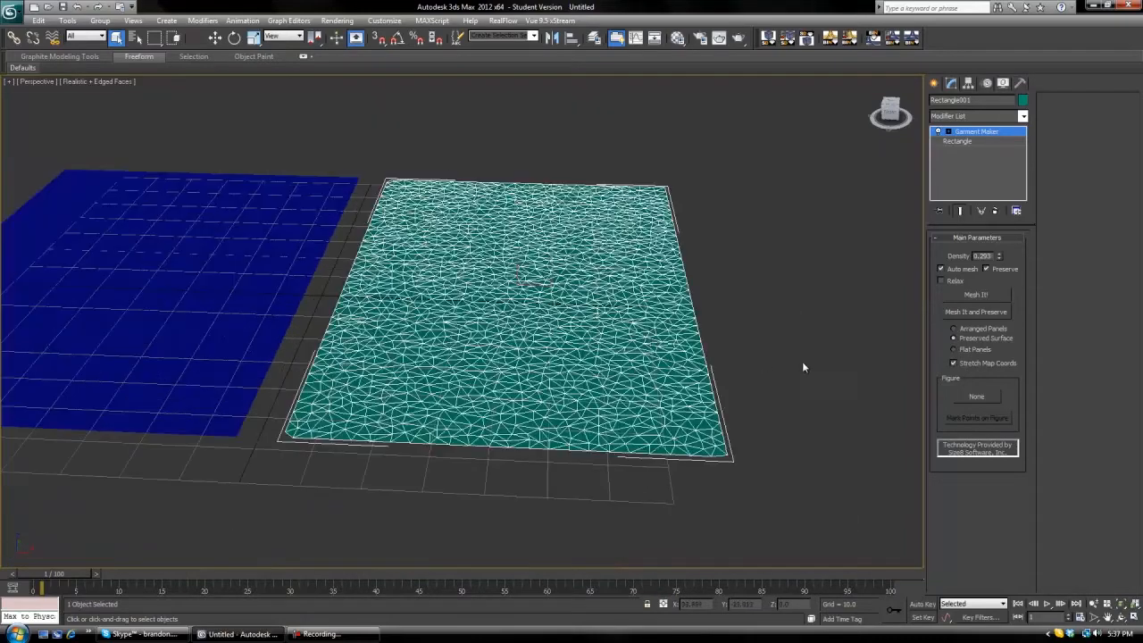
pyautogui.moveTo(793, 362); pyautogui.dragTo(767, 366, button='middle')
pyautogui.moveTo(892, 117); pyautogui.dragTo(896, 121)
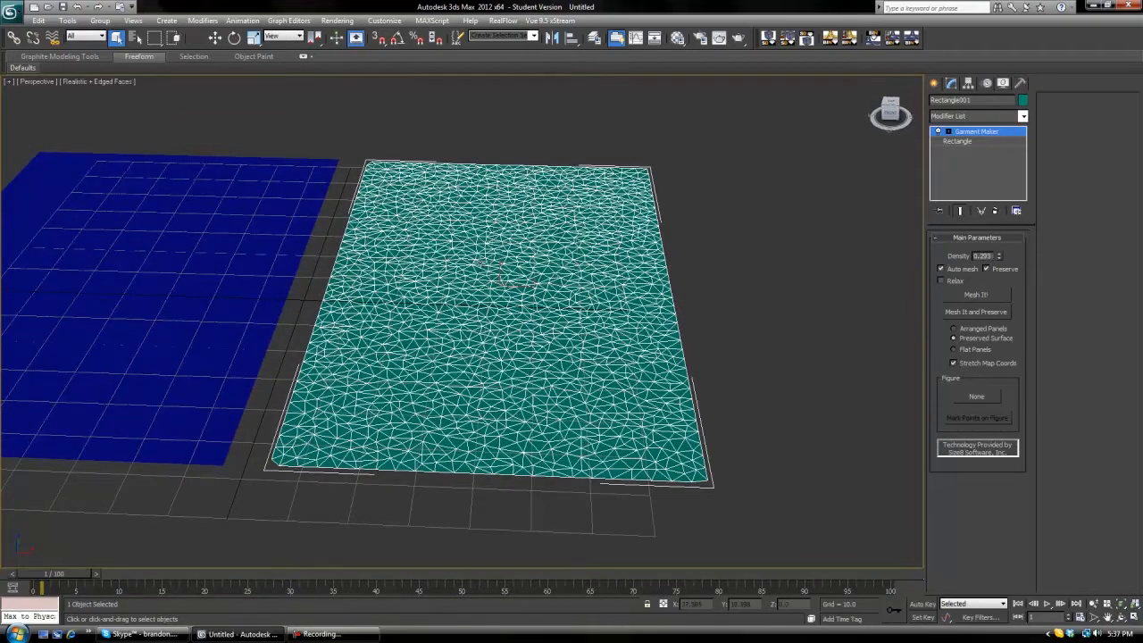
pyautogui.scroll(-3, 743, 276)
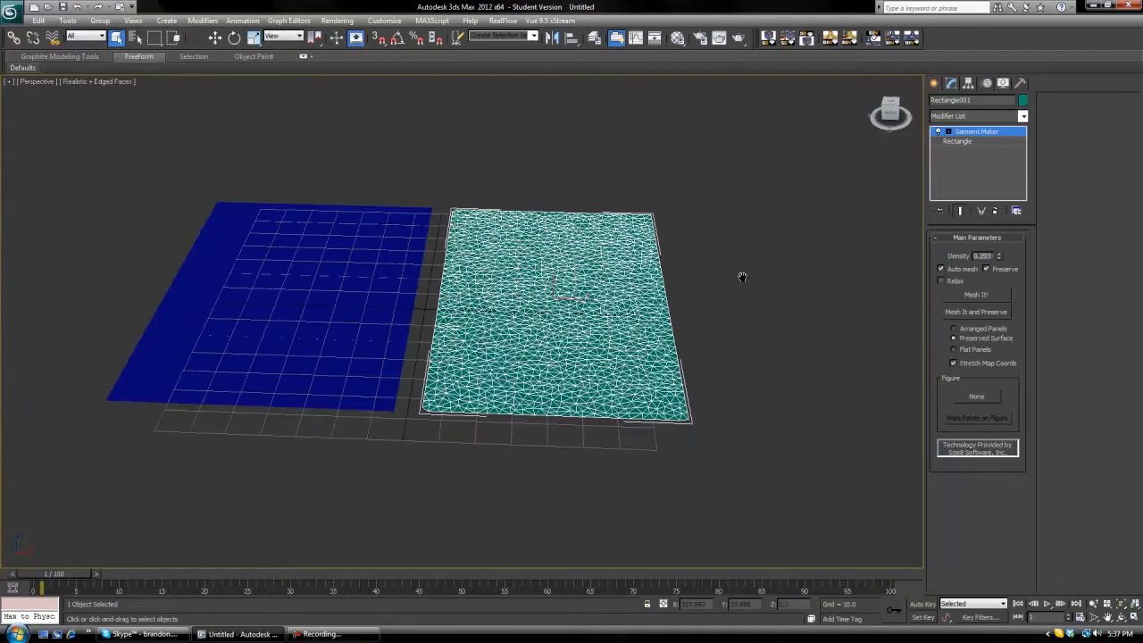
pyautogui.moveTo(510, 274); pyautogui.dragTo(588, 317, button='middle')
pyautogui.scroll(3, 656, 290)
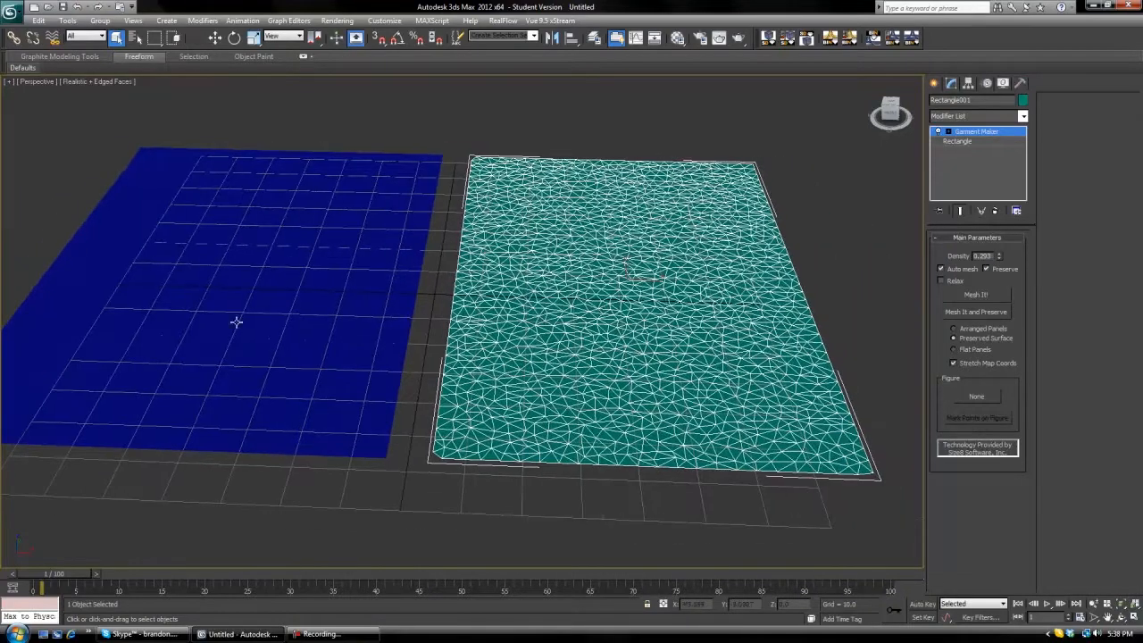
# Delete both the blue plane and the rectangle garment mesh from the scene.
pyautogui.click(252, 322)
pyautogui.click(724, 230)
pyautogui.click(357, 272)
pyautogui.click(646, 260)
pyautogui.moveTo(307, 141); pyautogui.dragTo(665, 442)
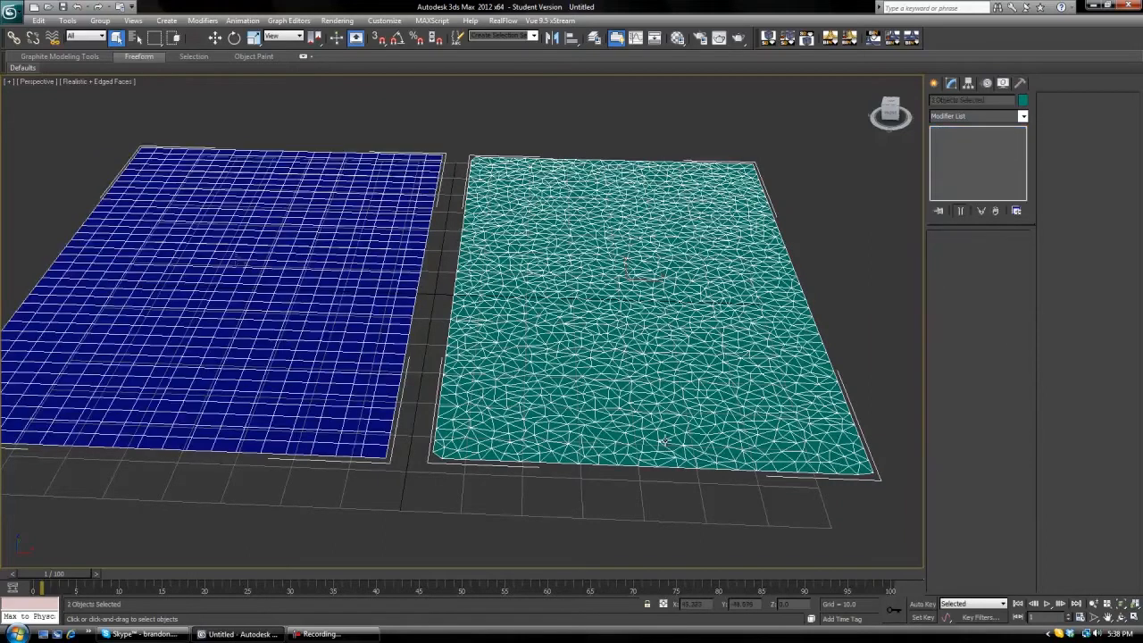
pyautogui.press('Delete')
# Create a plane about 140.3 long and 139.7 wide that covers the whole home grid.
pyautogui.moveTo(692, 399); pyautogui.dragTo(777, 342, button='middle')
pyautogui.keyDown('alt'); pyautogui.moveTo(778, 136); pyautogui.dragTo(779, 189, button='middle'); pyautogui.keyUp('alt')
pyautogui.scroll(-5, 684, 242)
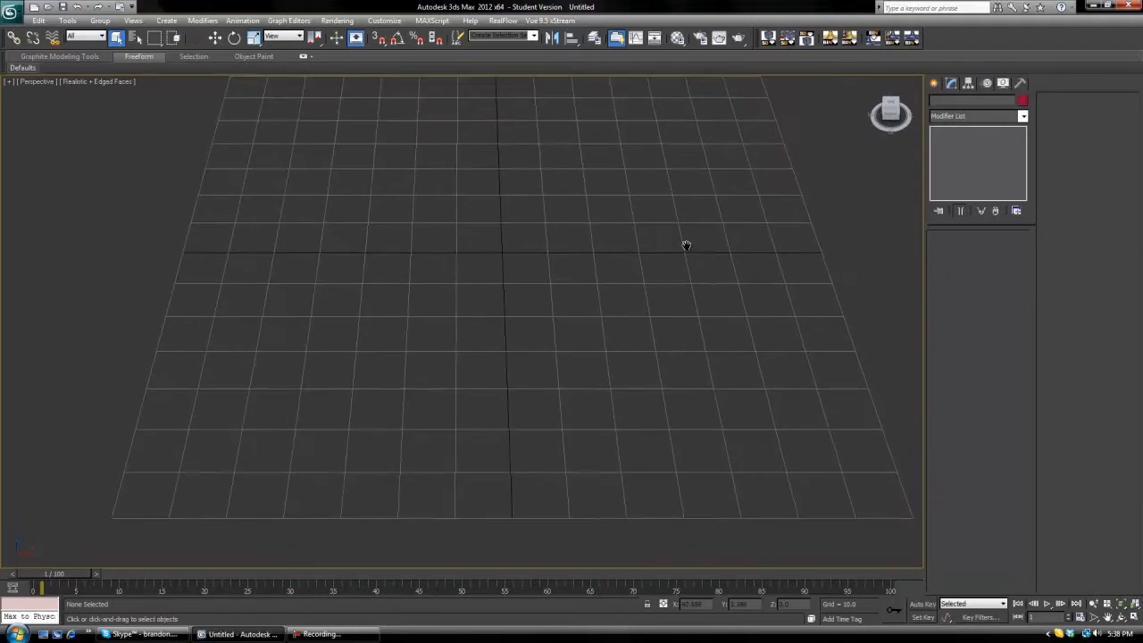
pyautogui.keyDown('alt'); pyautogui.moveTo(873, 77); pyautogui.dragTo(747, 238, button='middle'); pyautogui.keyUp('alt')
pyautogui.click(931, 83)
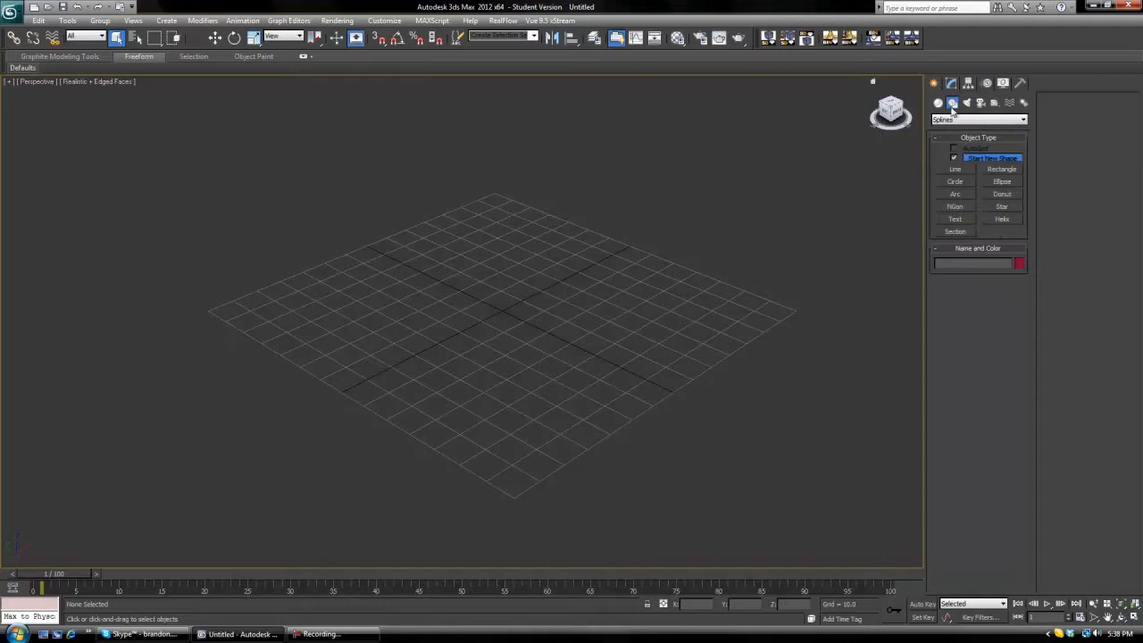
pyautogui.click(937, 104)
pyautogui.click(1002, 211)
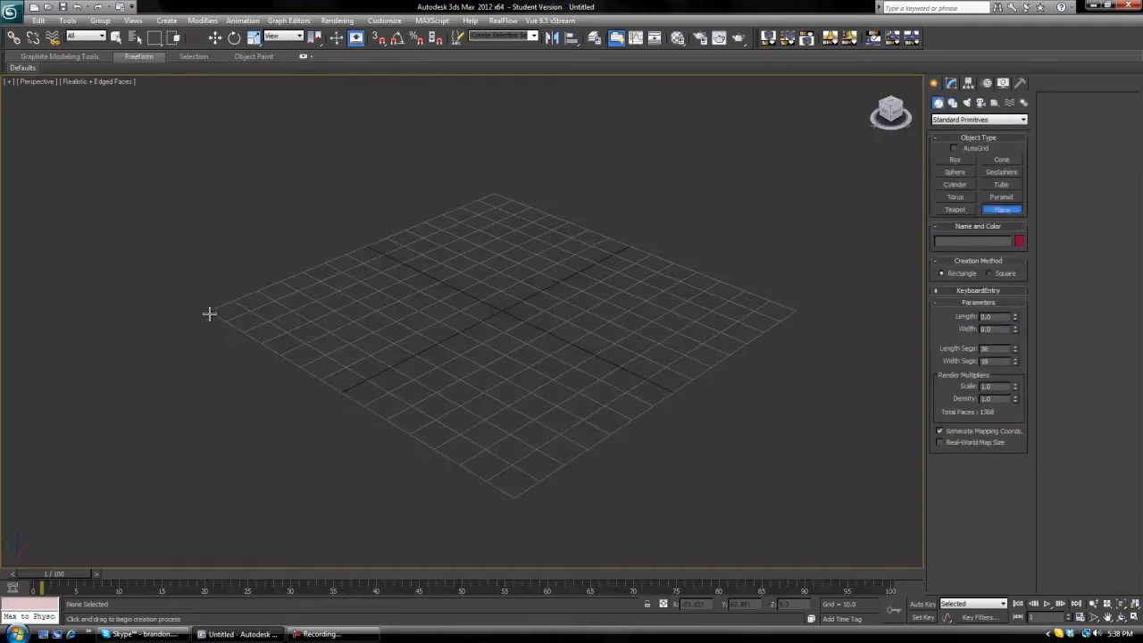
pyautogui.moveTo(206, 310); pyautogui.dragTo(799, 309)
# Set the ground plane's length segments and width segments to 1.
pyautogui.rightClick(1013, 348)
pyautogui.rightClick(1011, 362)
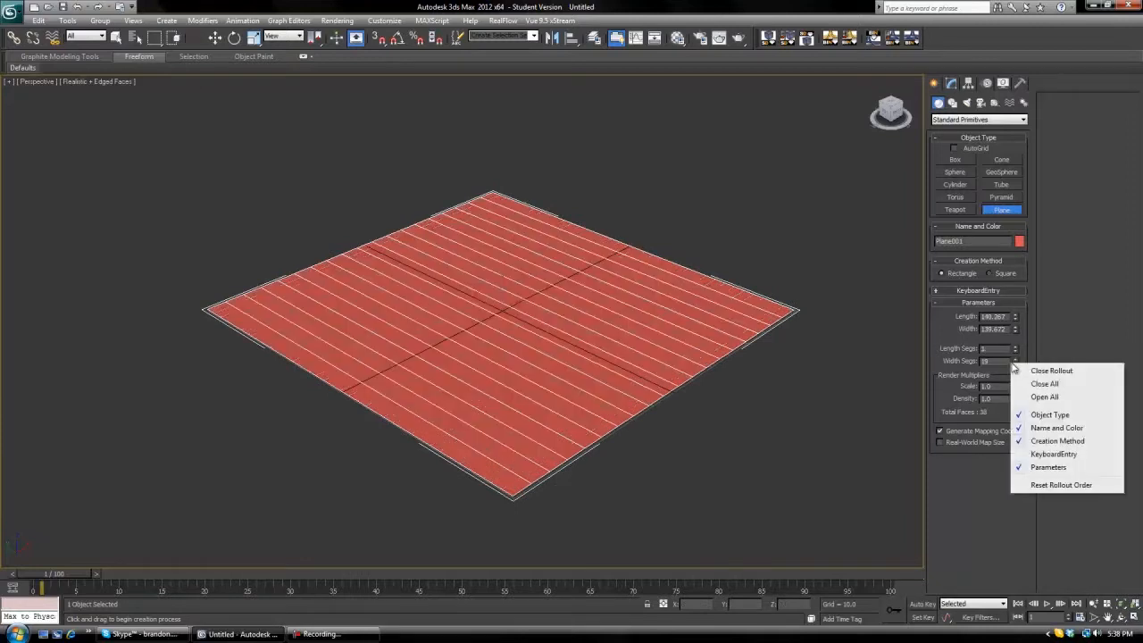
pyautogui.rightClick(1014, 360)
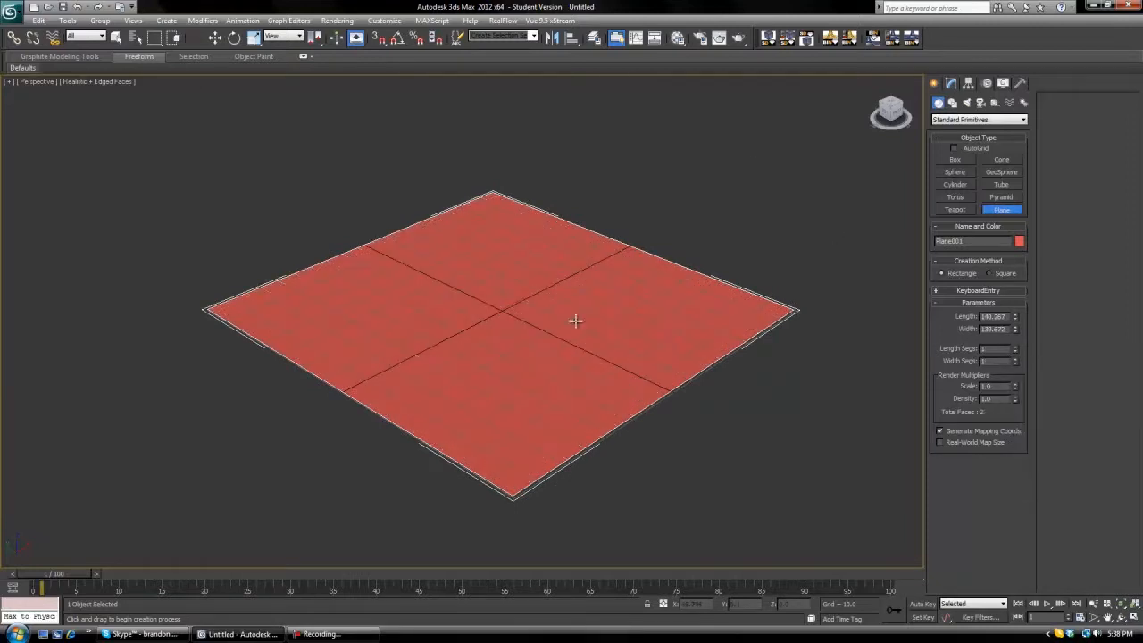
# Create a cylinder about 20 in radius and 29.55 high at the centre of the ground plane.
pyautogui.click(954, 183)
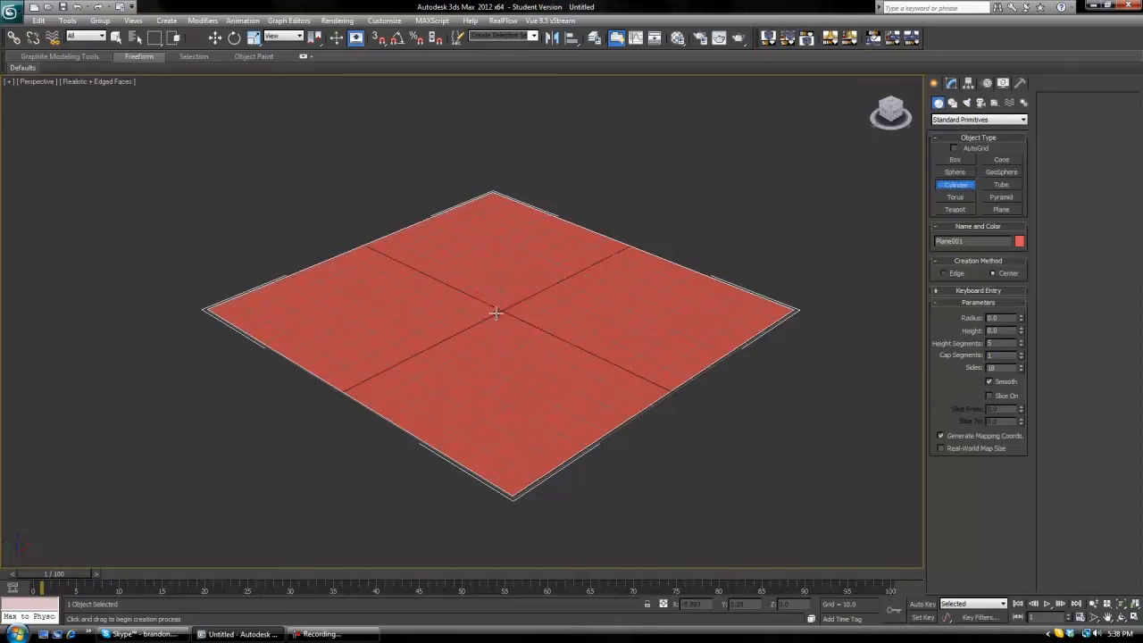
pyautogui.moveTo(501, 311); pyautogui.dragTo(509, 264)
pyautogui.moveTo(505, 281); pyautogui.dragTo(505, 283)
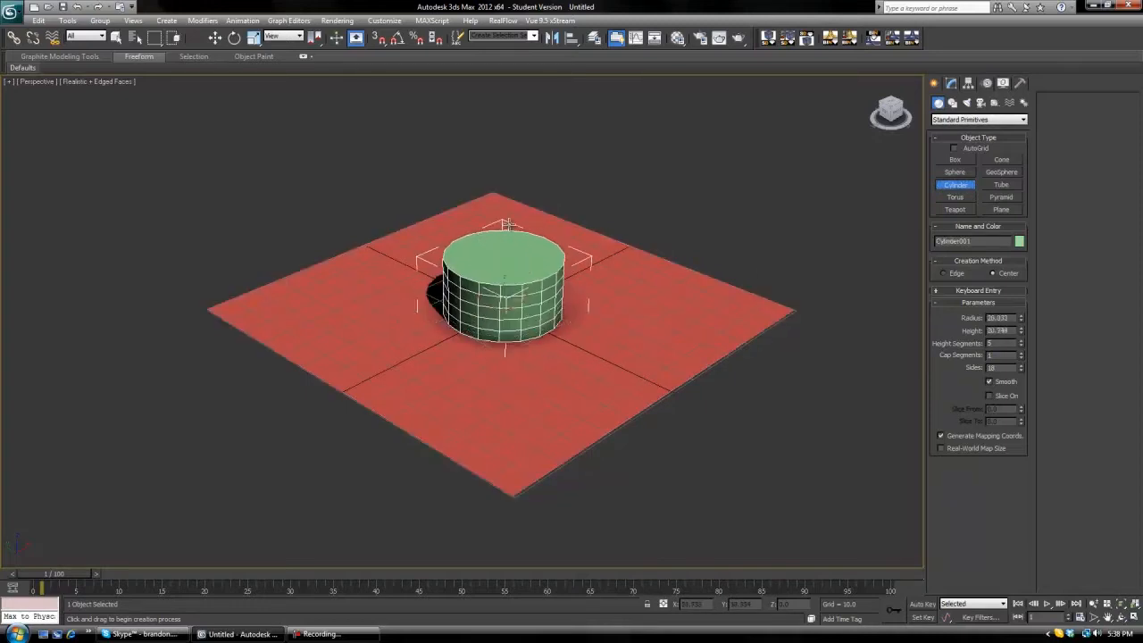
pyautogui.click(528, 205)
# Set the cylinder's number of sides to 28.
pyautogui.click(1020, 365)
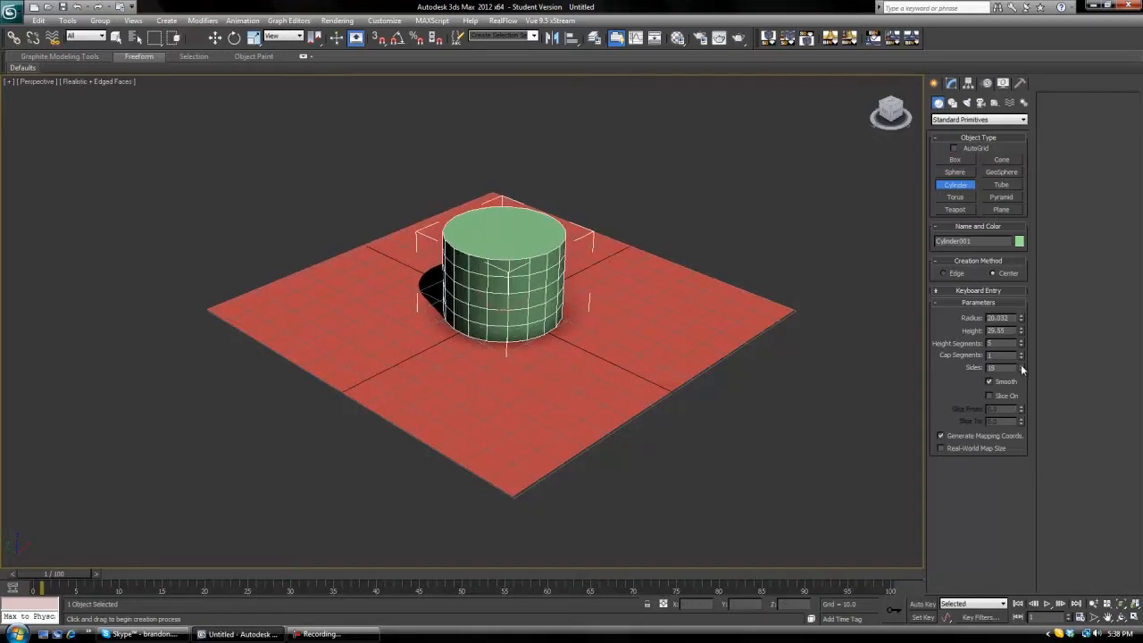
pyautogui.click(1021, 365)
pyautogui.click(1021, 366)
pyautogui.click(1021, 365)
pyautogui.click(1020, 365)
pyautogui.click(1020, 365)
pyautogui.click(1020, 365)
pyautogui.click(1021, 366)
pyautogui.click(1020, 365)
pyautogui.click(1020, 365)
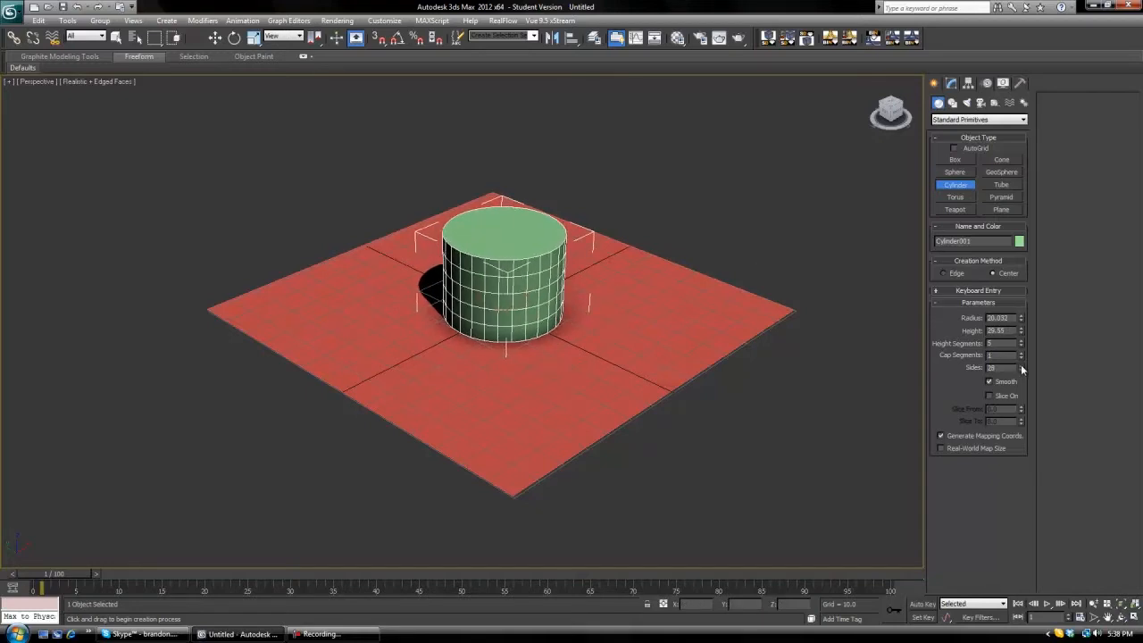
# Set the cylinder's height segments and cap segments to 1.
pyautogui.scroll(4, 729, 375)
pyautogui.scroll(3, 705, 375)
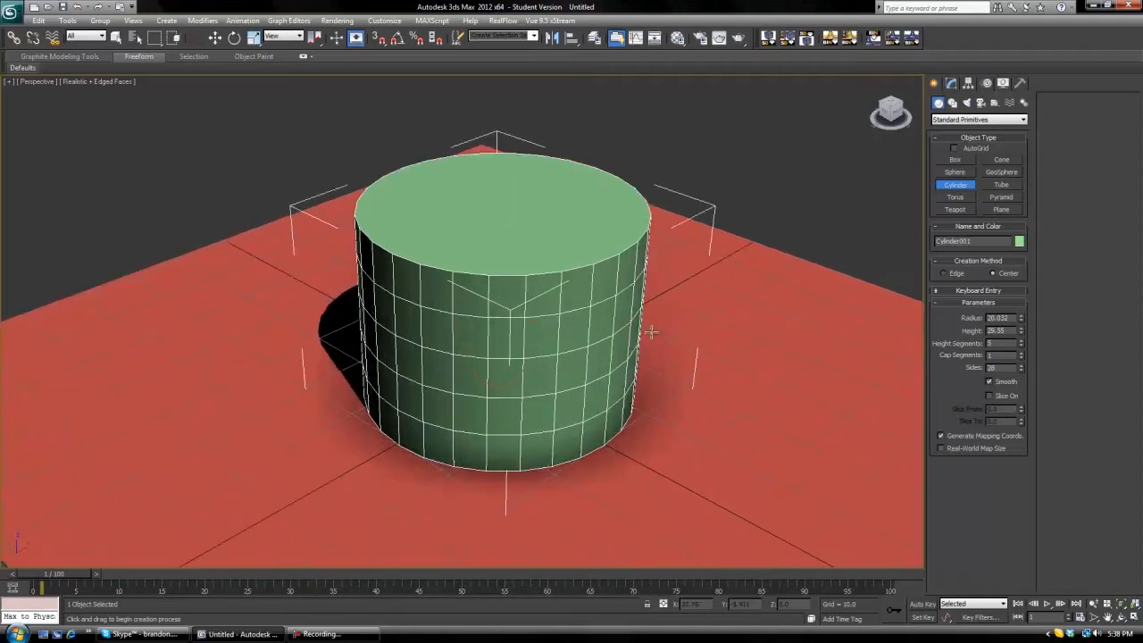
pyautogui.scroll(-3, 616, 314)
pyautogui.scroll(-3, 844, 353)
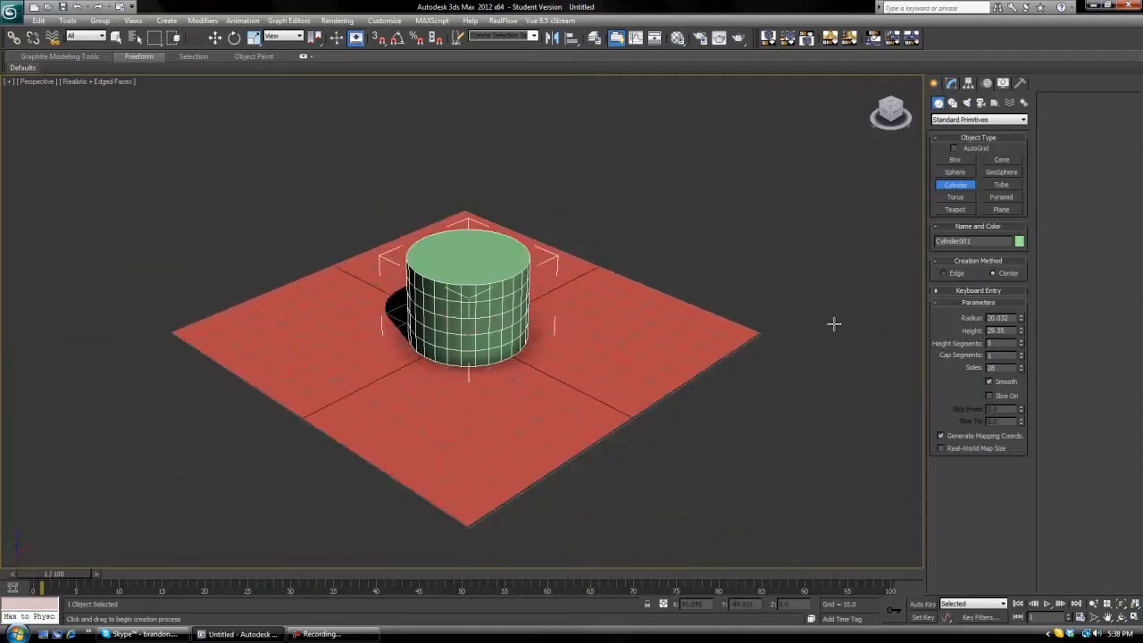
pyautogui.scroll(3, 888, 337)
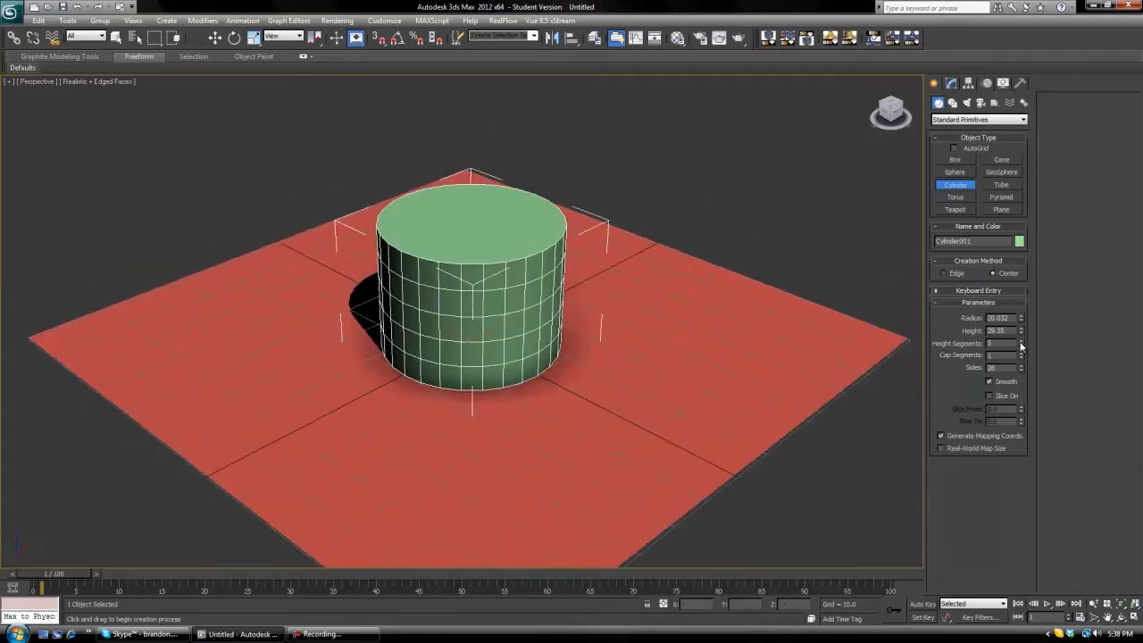
pyautogui.moveTo(1020, 345); pyautogui.dragTo(1025, 410)
pyautogui.moveTo(1022, 354); pyautogui.dragTo(1021, 360)
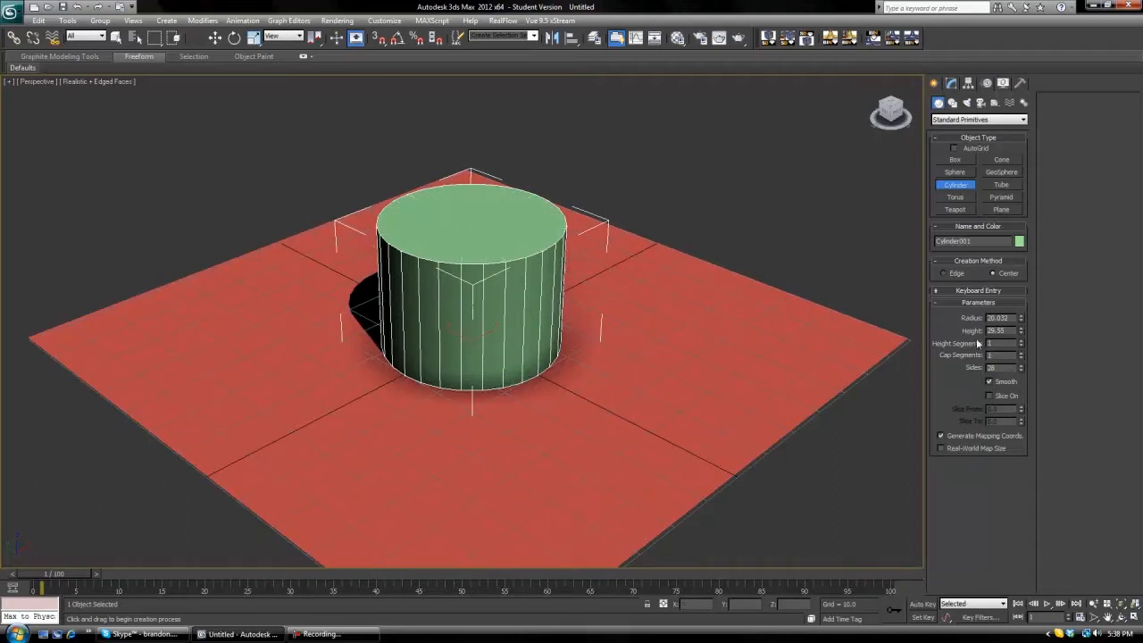
# Draw a circle spline about 51.5 in radius around the cylinder, starting from near the centre of the ground plane.
pyautogui.moveTo(794, 309); pyautogui.dragTo(819, 366, button='middle')
pyautogui.moveTo(677, 413); pyautogui.dragTo(642, 396, button='middle')
pyautogui.scroll(2, 657, 421)
pyautogui.scroll(-2, 654, 384)
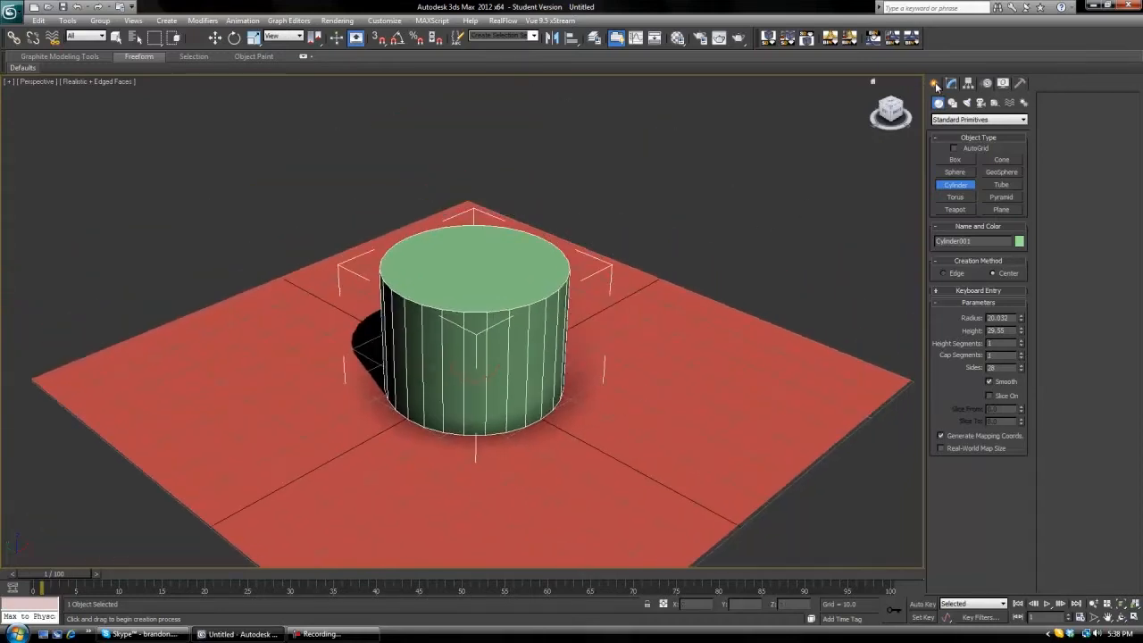
pyautogui.click(952, 103)
pyautogui.scroll(-2, 794, 228)
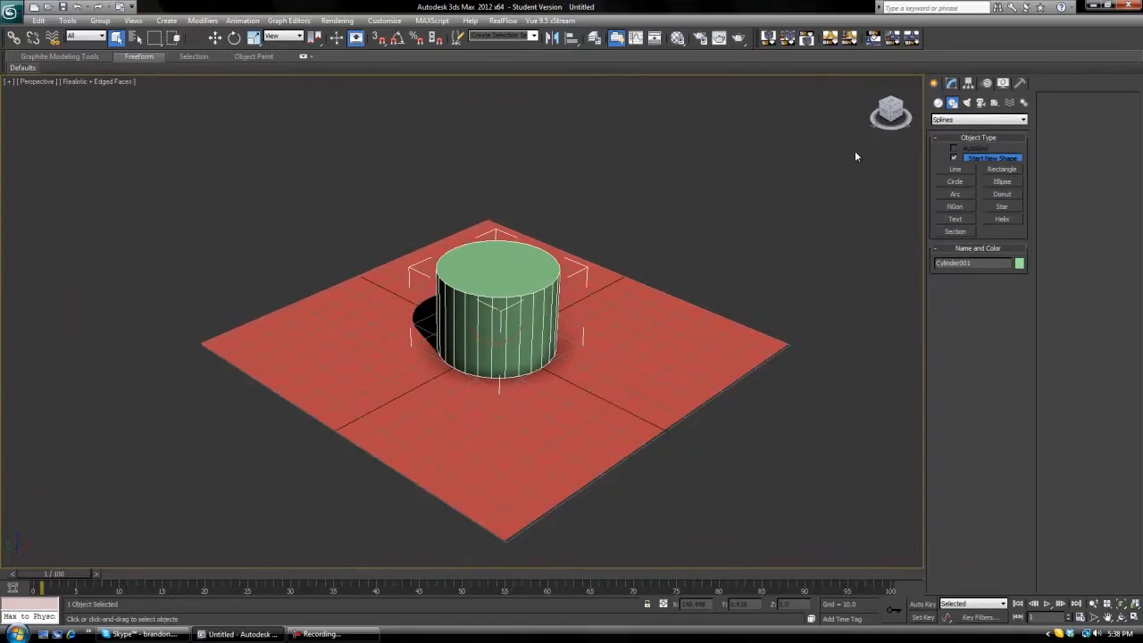
pyautogui.click(894, 105)
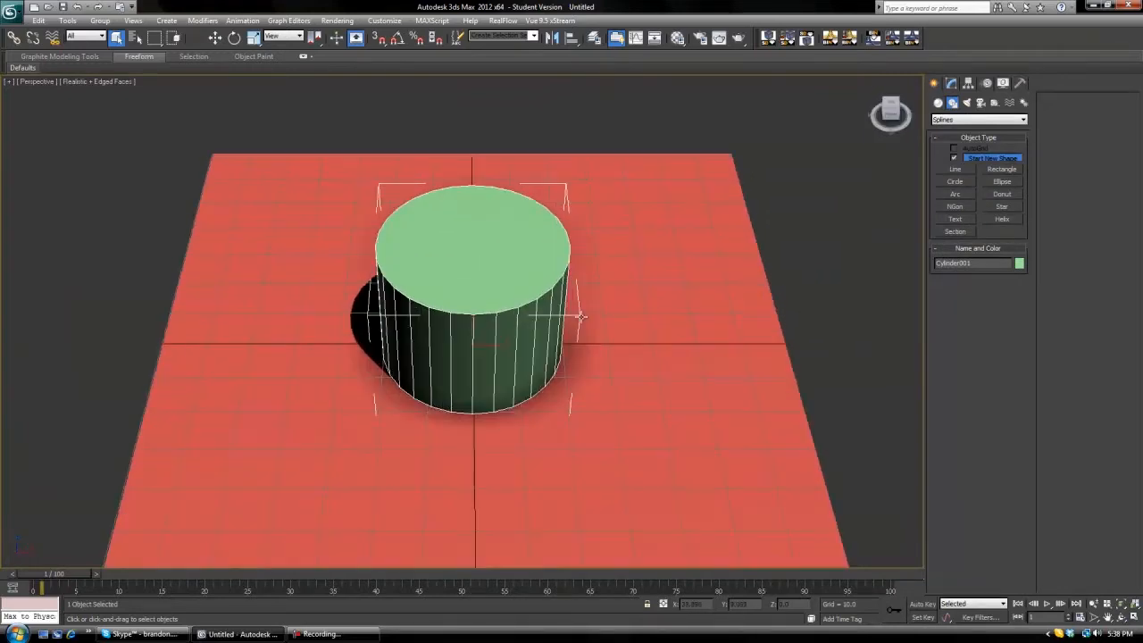
pyautogui.click(955, 182)
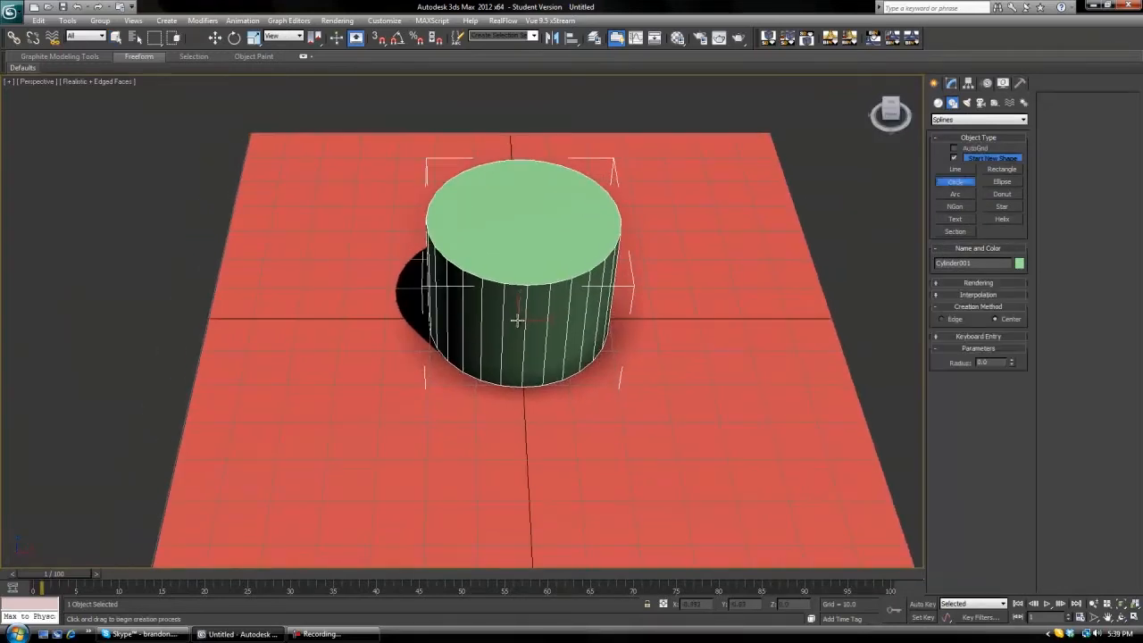
pyautogui.moveTo(517, 320); pyautogui.dragTo(534, 179)
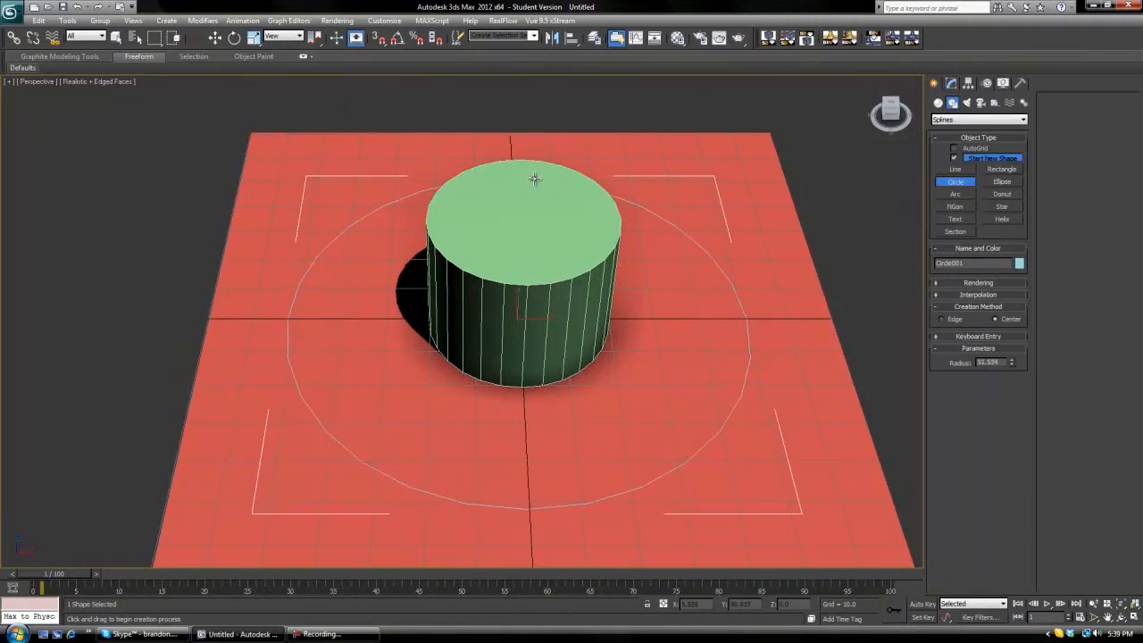
# Centre the circle at X 0 and Y 0 and raise it above the cylinder to a Z position of about 44.56.
pyautogui.click(872, 81)
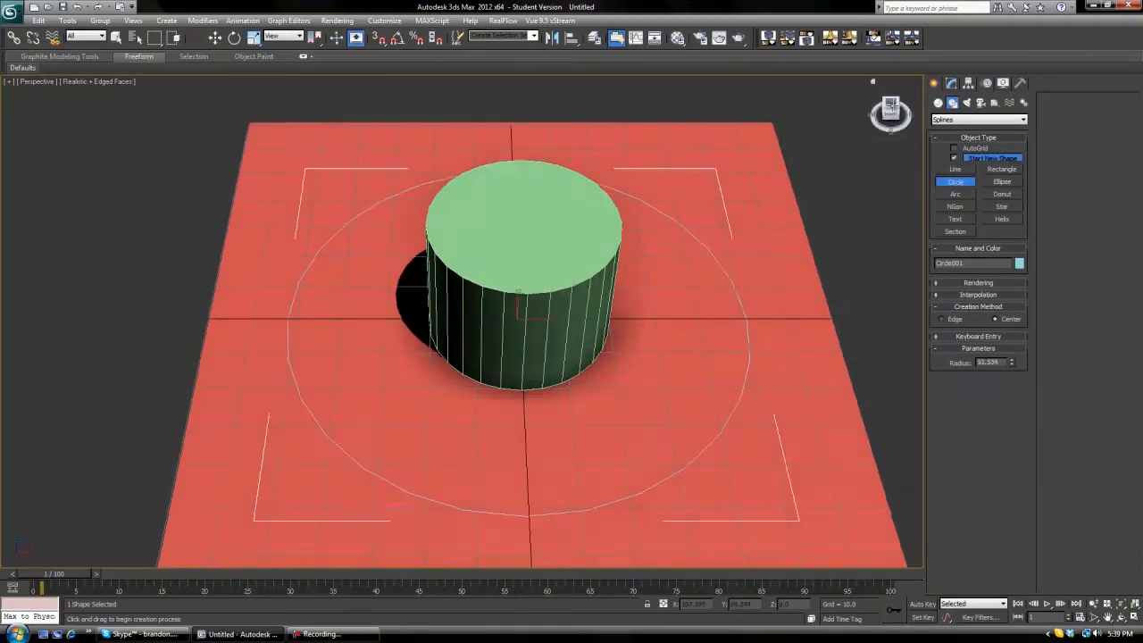
pyautogui.moveTo(891, 107); pyautogui.dragTo(896, 562)
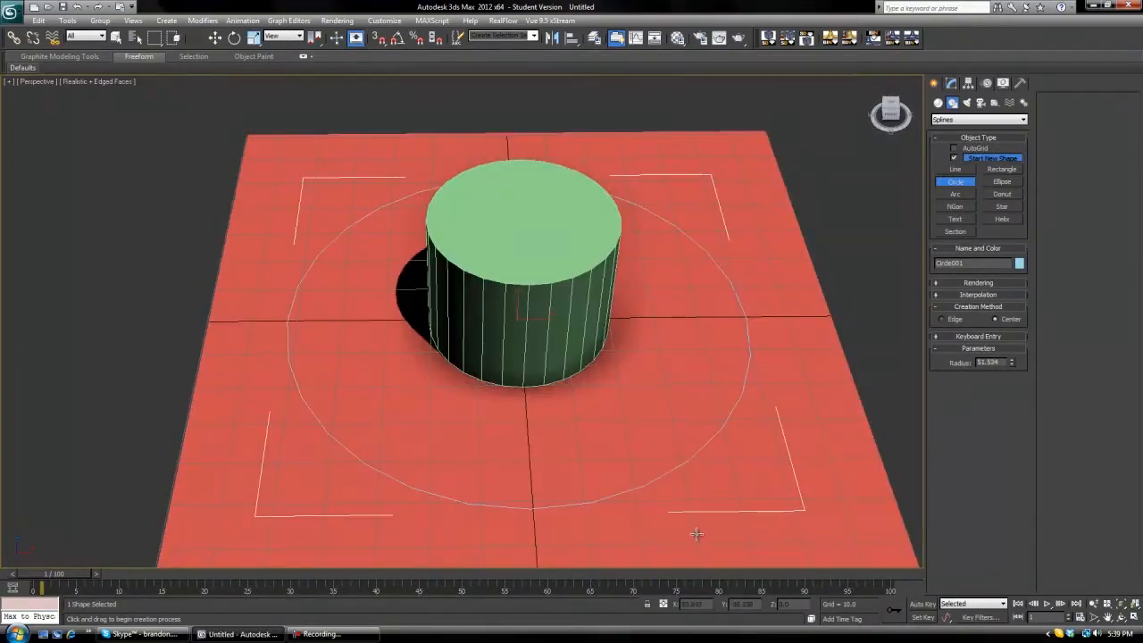
pyautogui.rightClick(540, 382)
pyautogui.rightClick(536, 382)
pyautogui.click(558, 388)
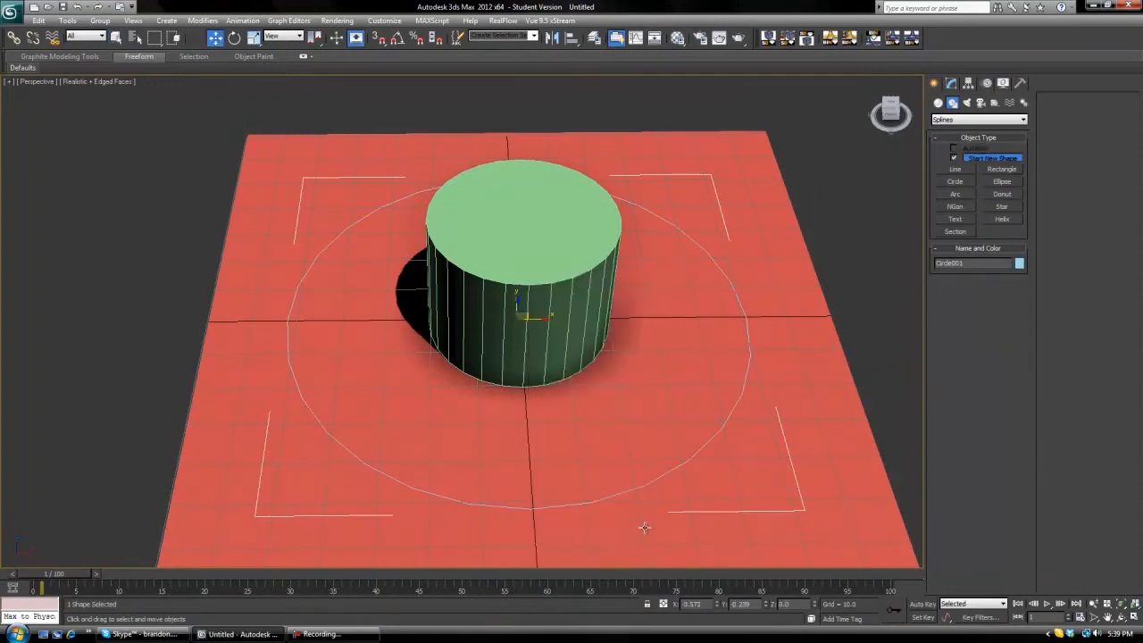
pyautogui.rightClick(717, 606)
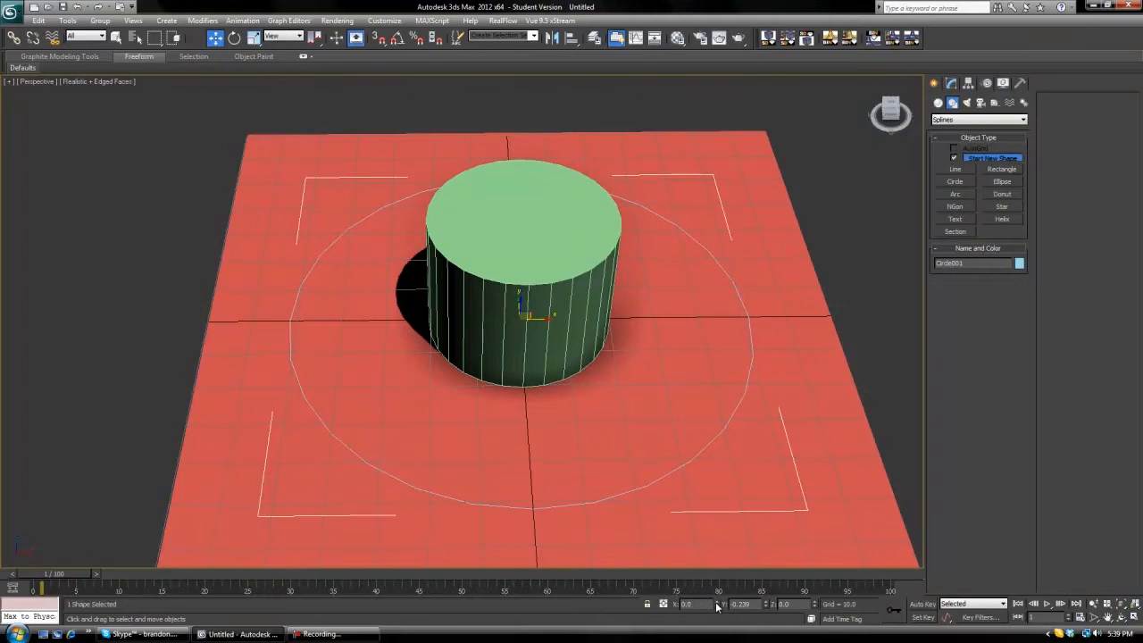
pyautogui.rightClick(766, 607)
pyautogui.moveTo(895, 107); pyautogui.dragTo(891, 86)
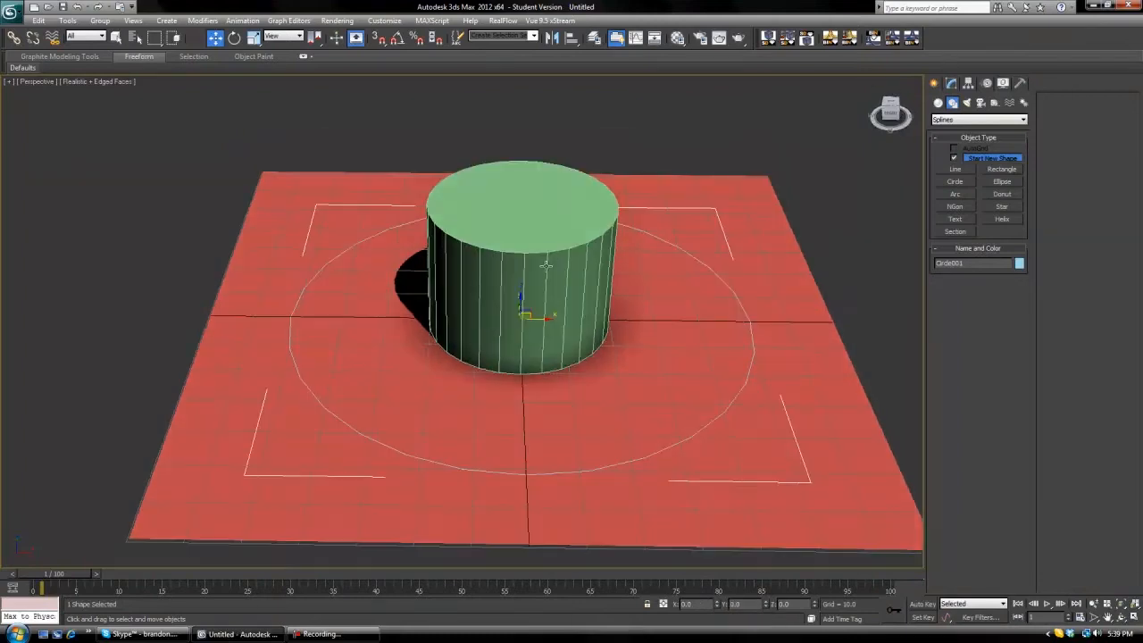
pyautogui.moveTo(520, 298); pyautogui.dragTo(527, 119)
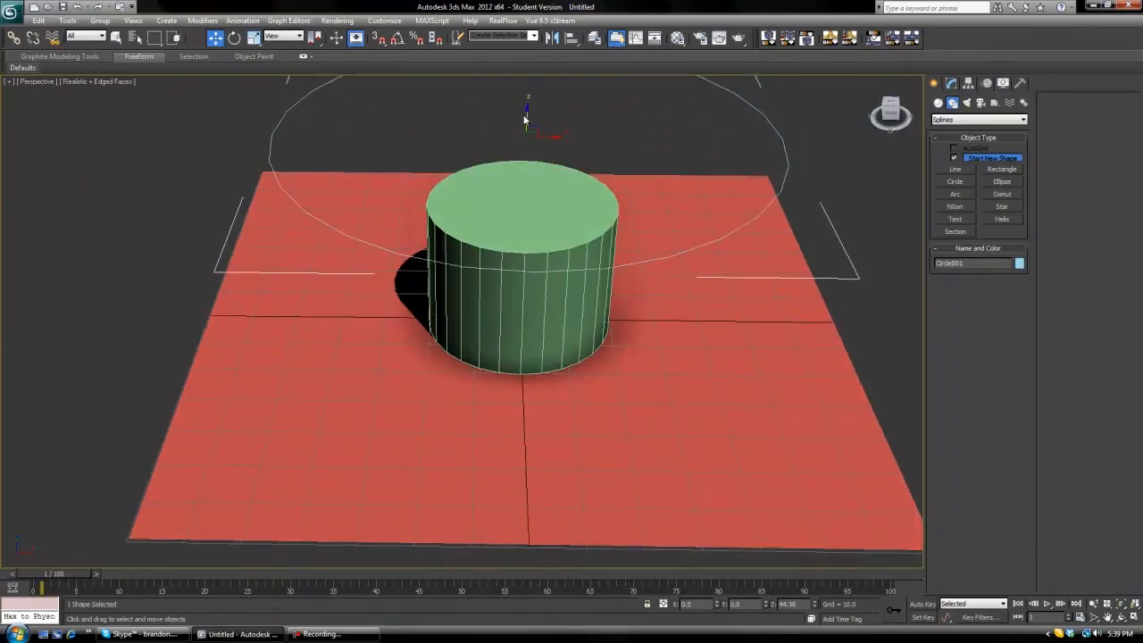
# Apply the Garment Maker modifier to the circle spline above the cylinder.
pyautogui.click(890, 116)
pyautogui.moveTo(893, 564); pyautogui.dragTo(902, 147)
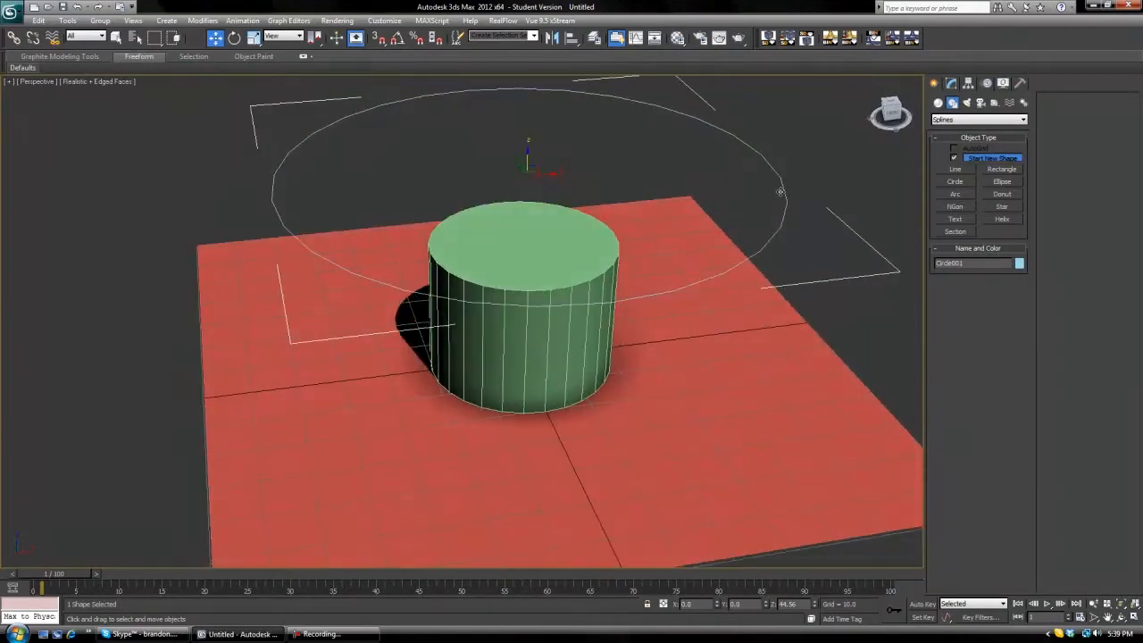
pyautogui.moveTo(781, 191); pyautogui.dragTo(786, 154, button='middle')
pyautogui.click(977, 120)
pyautogui.click(945, 126)
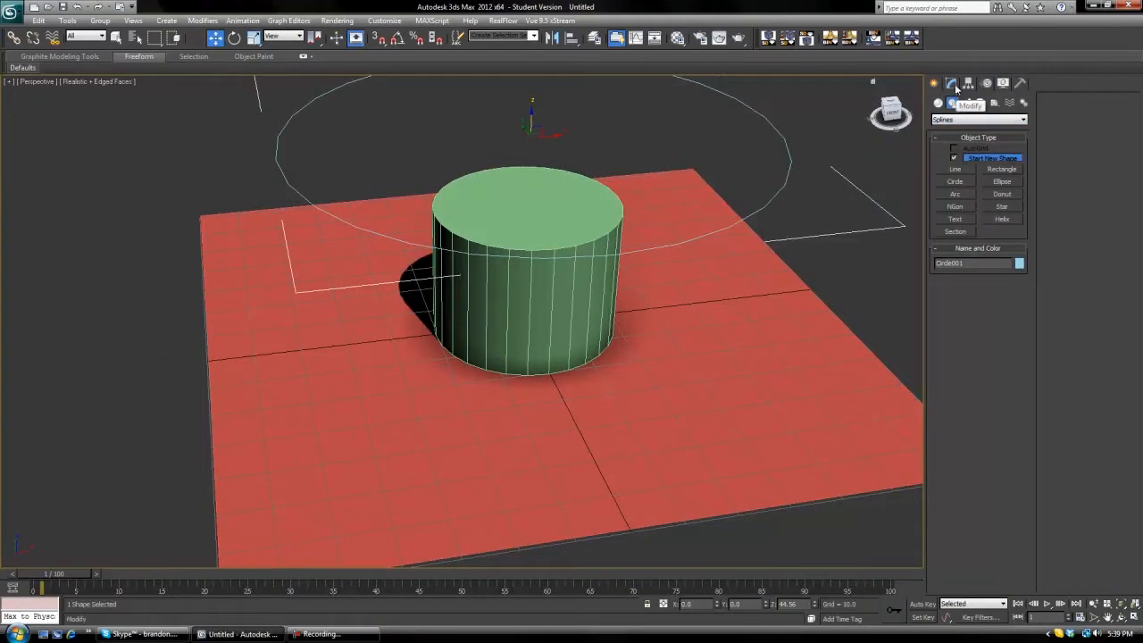
pyautogui.click(952, 83)
pyautogui.click(1022, 116)
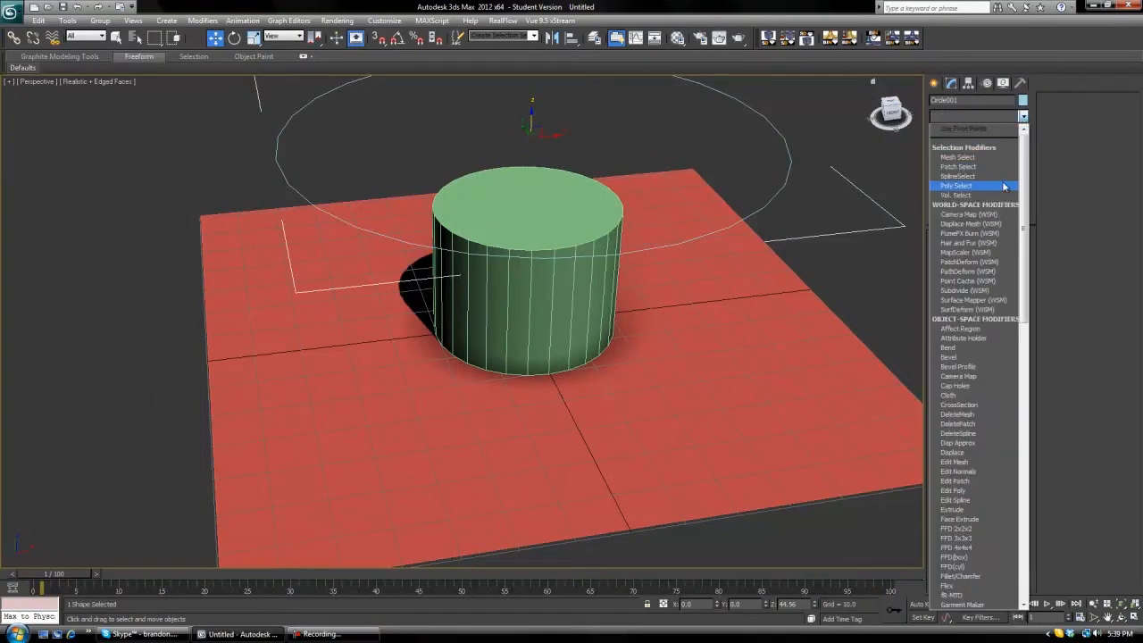
pyautogui.scroll(-5, 1002, 181)
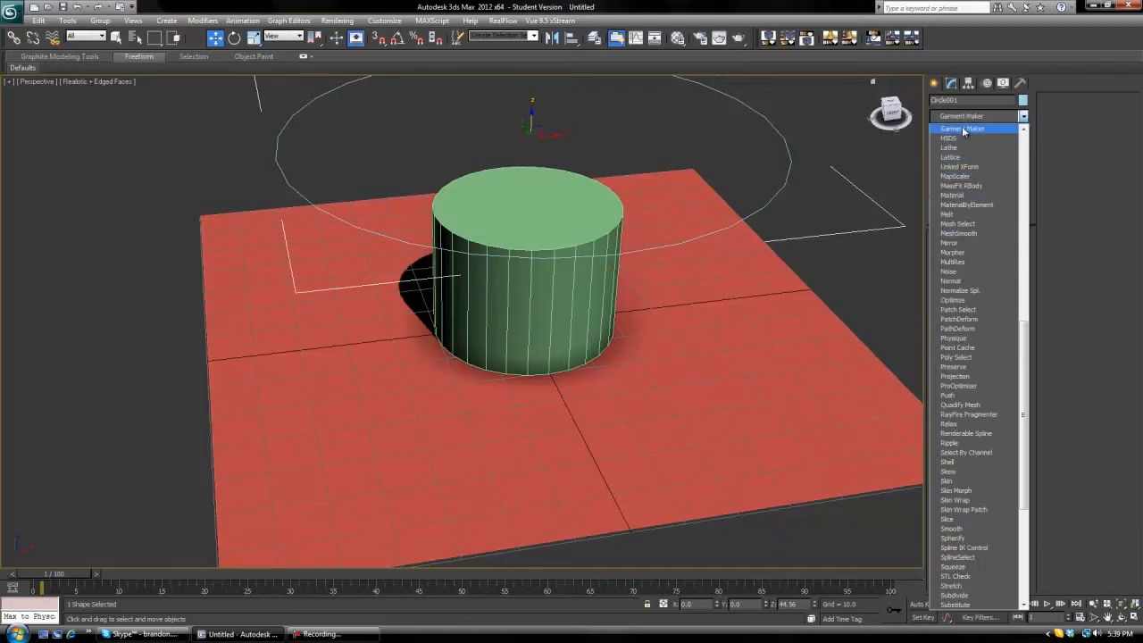
pyautogui.click(962, 130)
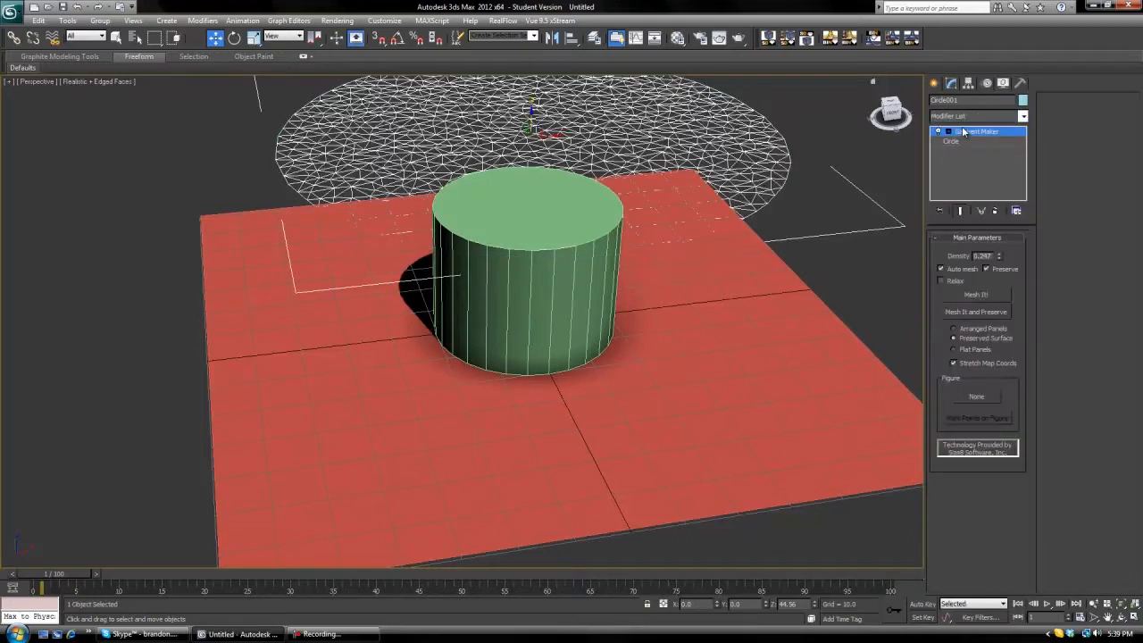
# Raise the Garment Maker mesh density of the circular cloth to 0.547.
pyautogui.moveTo(889, 112)
pyautogui.mouseDown()
pyautogui.moveTo(831, 100)
pyautogui.moveTo(871, 123)
pyautogui.mouseUp()
pyautogui.moveTo(816, 234); pyautogui.dragTo(827, 309, button='middle')
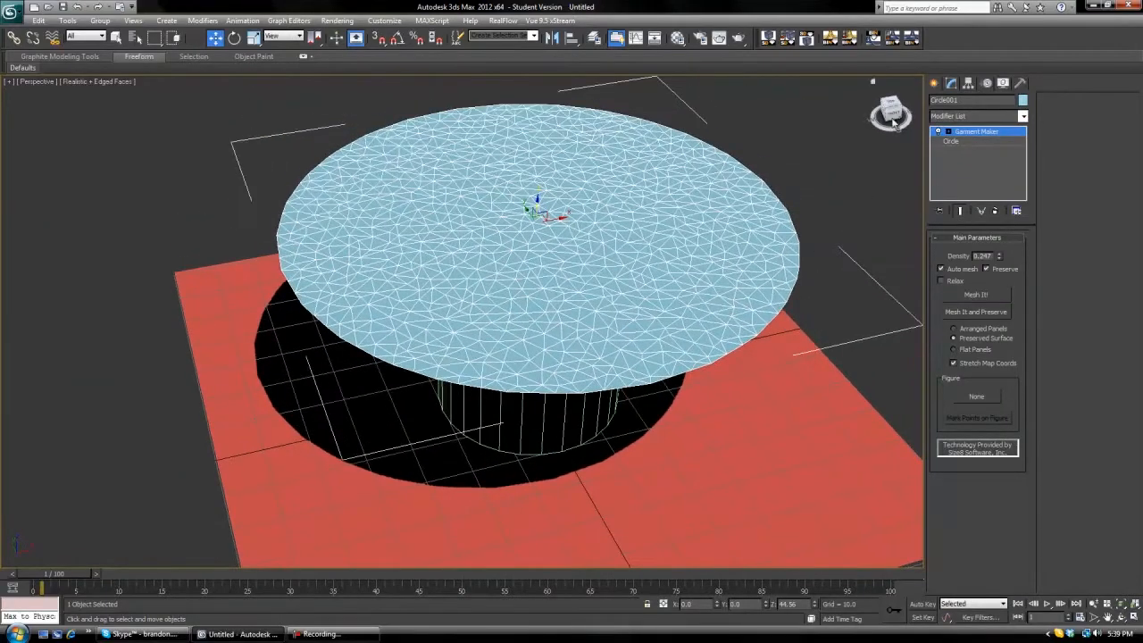
pyautogui.moveTo(890, 114)
pyautogui.mouseDown()
pyautogui.moveTo(875, 87)
pyautogui.moveTo(890, 114)
pyautogui.mouseUp()
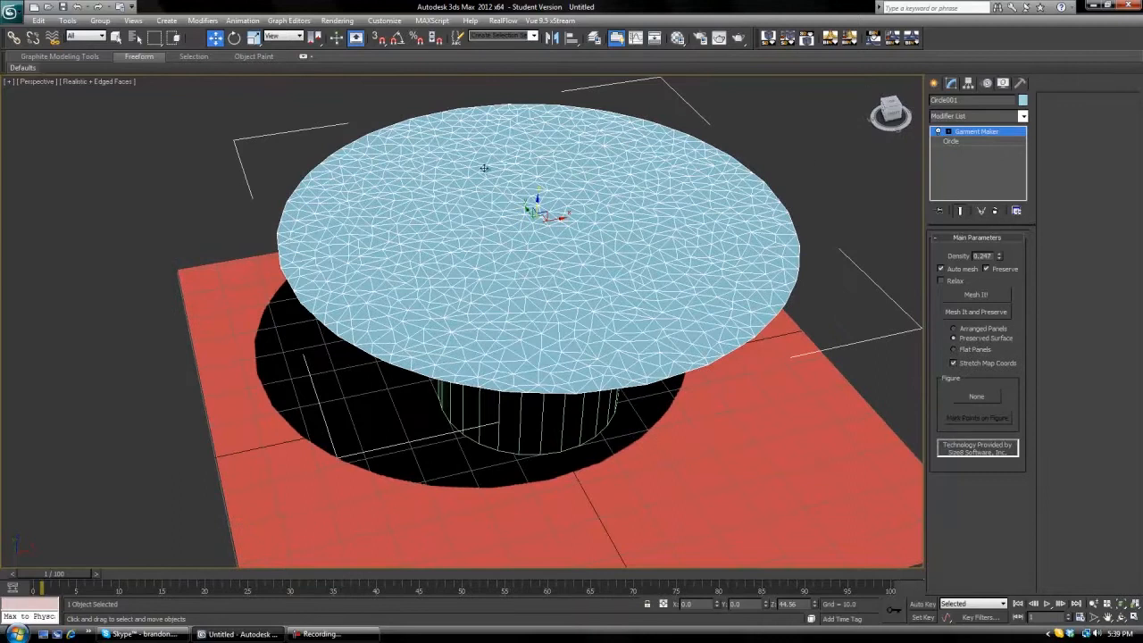
pyautogui.click(1000, 253)
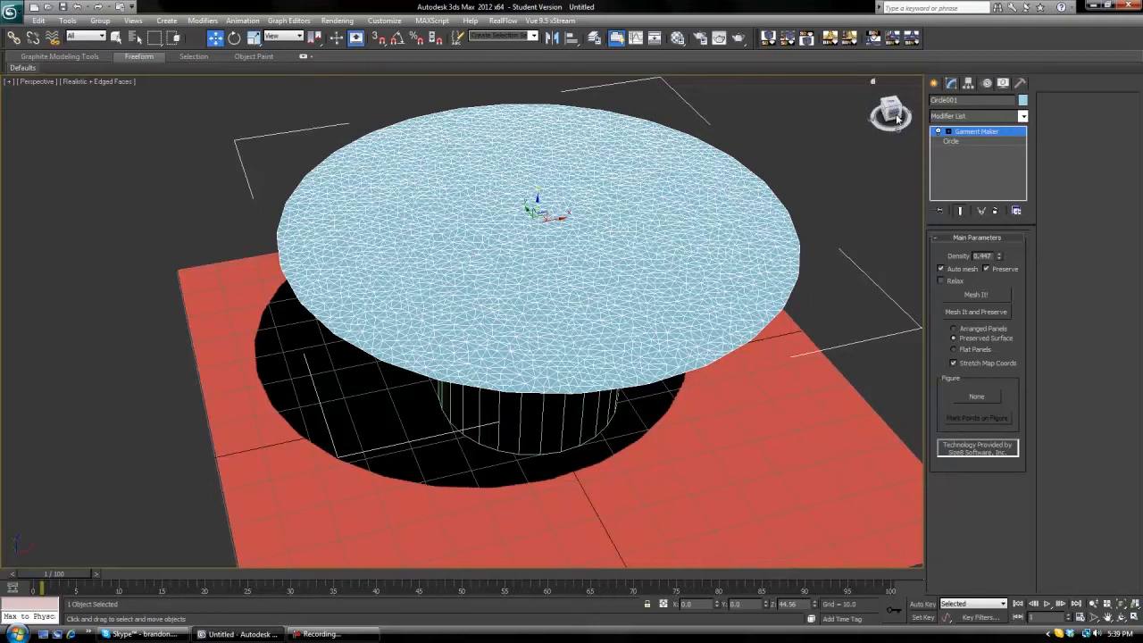
pyautogui.moveTo(898, 118)
pyautogui.mouseDown()
pyautogui.moveTo(846, 98)
pyautogui.moveTo(896, 116)
pyautogui.mouseUp()
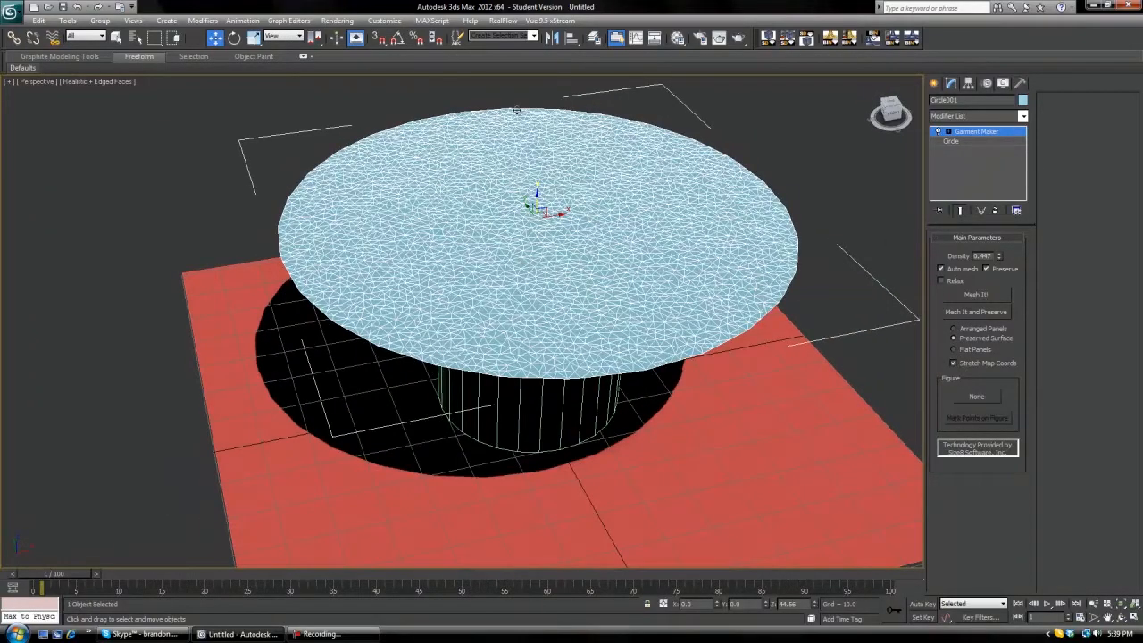
pyautogui.click(999, 253)
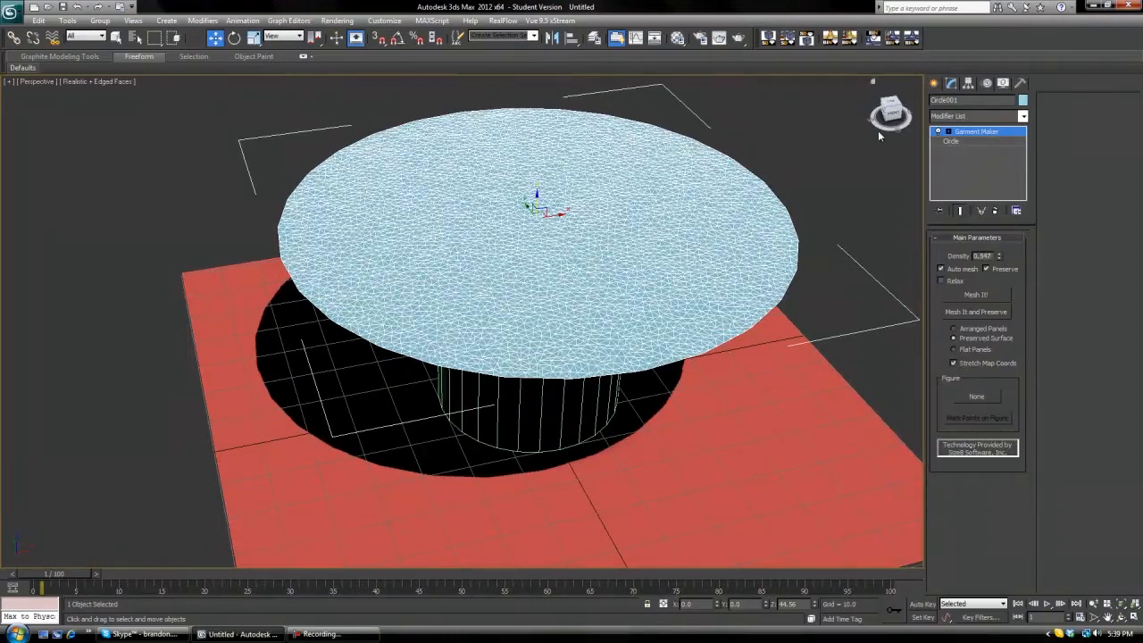
pyautogui.moveTo(887, 127)
pyautogui.mouseDown()
pyautogui.moveTo(848, 94)
pyautogui.moveTo(888, 123)
pyautogui.moveTo(897, 95)
pyautogui.moveTo(891, 114)
pyautogui.moveTo(884, 89)
pyautogui.moveTo(877, 122)
pyautogui.moveTo(883, 105)
pyautogui.moveTo(890, 114)
pyautogui.mouseUp()
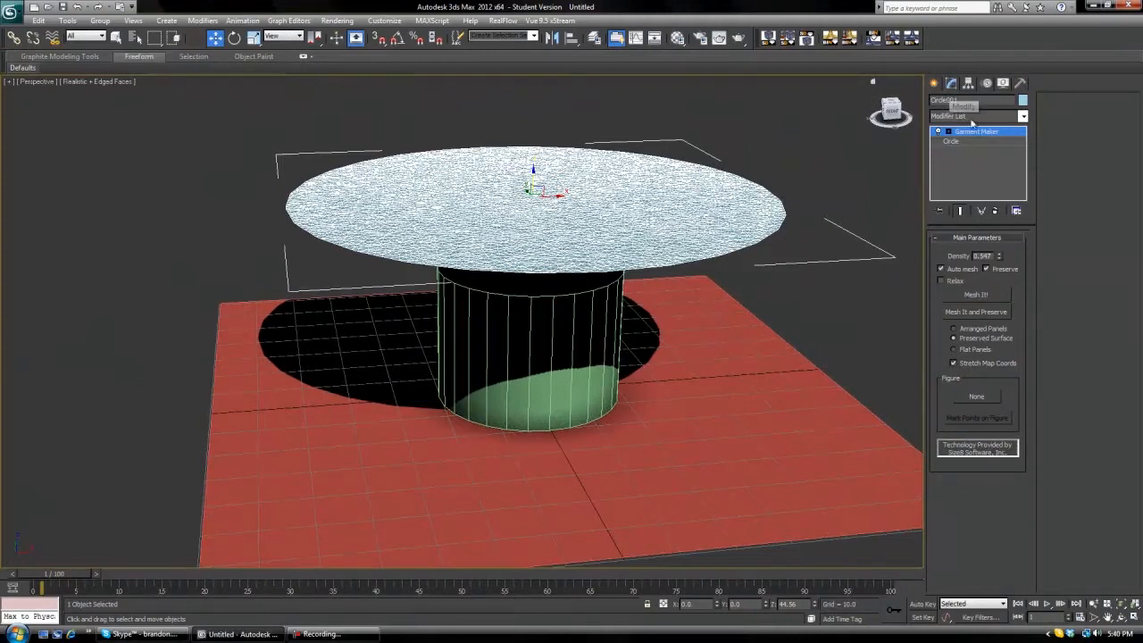
# Apply the Cloth modifier to the circular mesh above the Garment Maker modifier.
pyautogui.click(1022, 117)
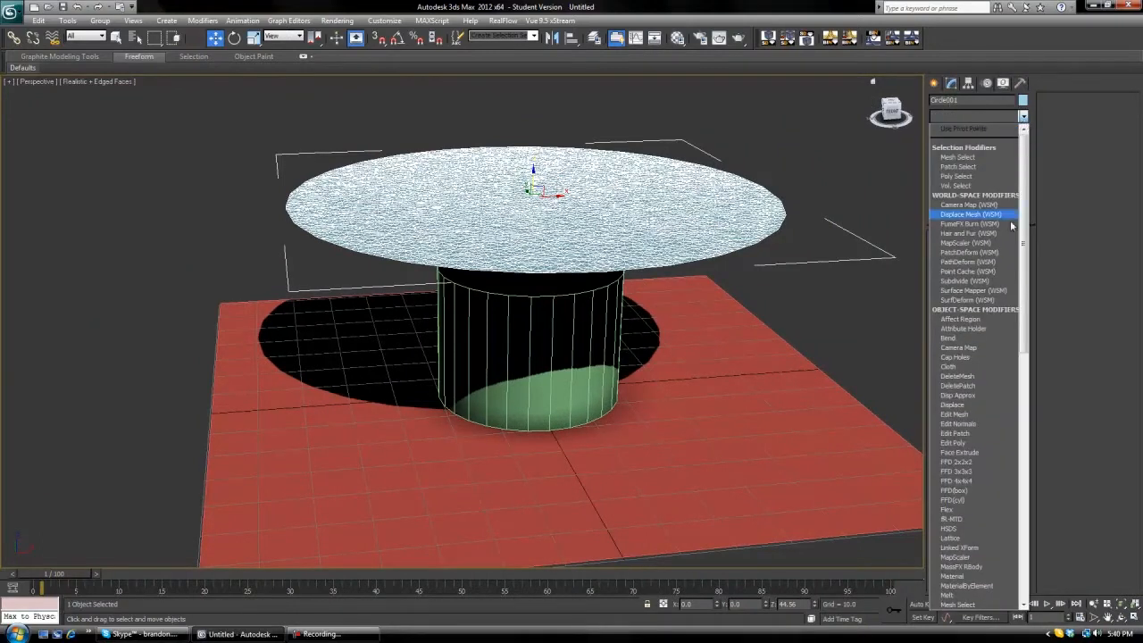
pyautogui.click(948, 366)
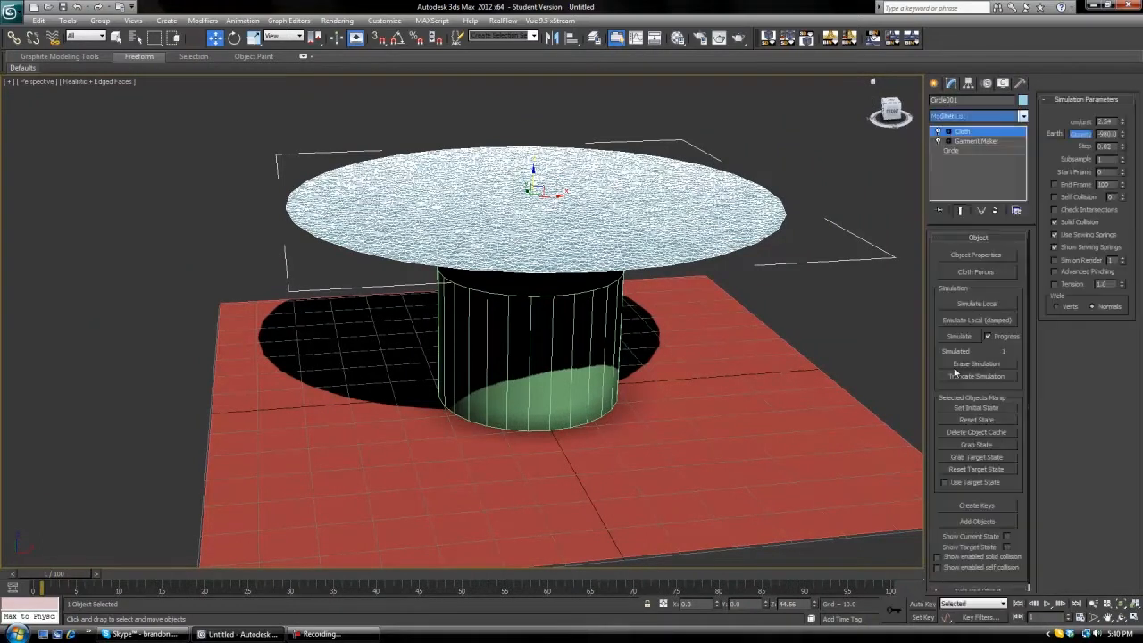
pyautogui.moveTo(695, 308)
pyautogui.mouseDown(button='middle')
pyautogui.moveTo(714, 327)
pyautogui.moveTo(714, 310)
pyautogui.mouseUp(button='middle')
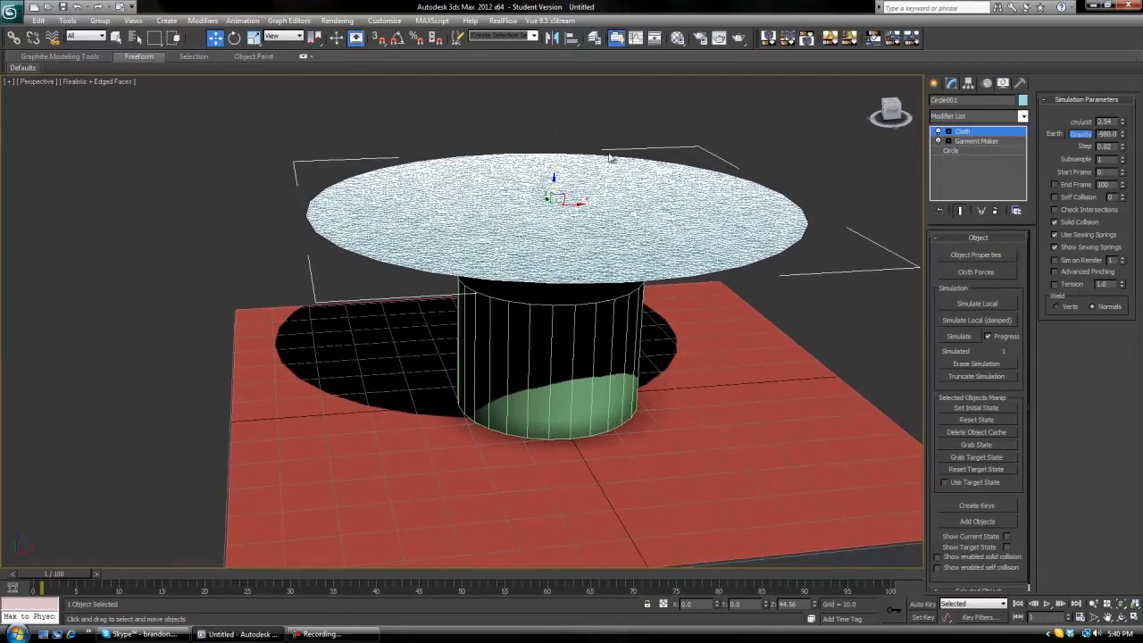
# In the Cloth object properties, define the circle as Cloth and assign it the Cotton preset.
pyautogui.click(973, 256)
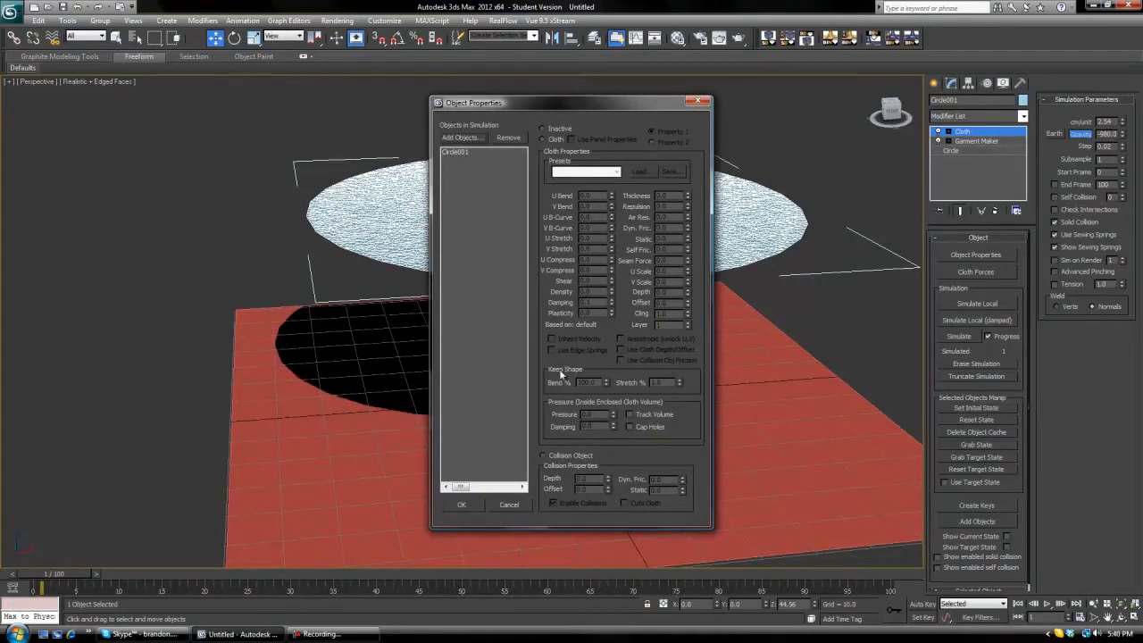
pyautogui.click(457, 152)
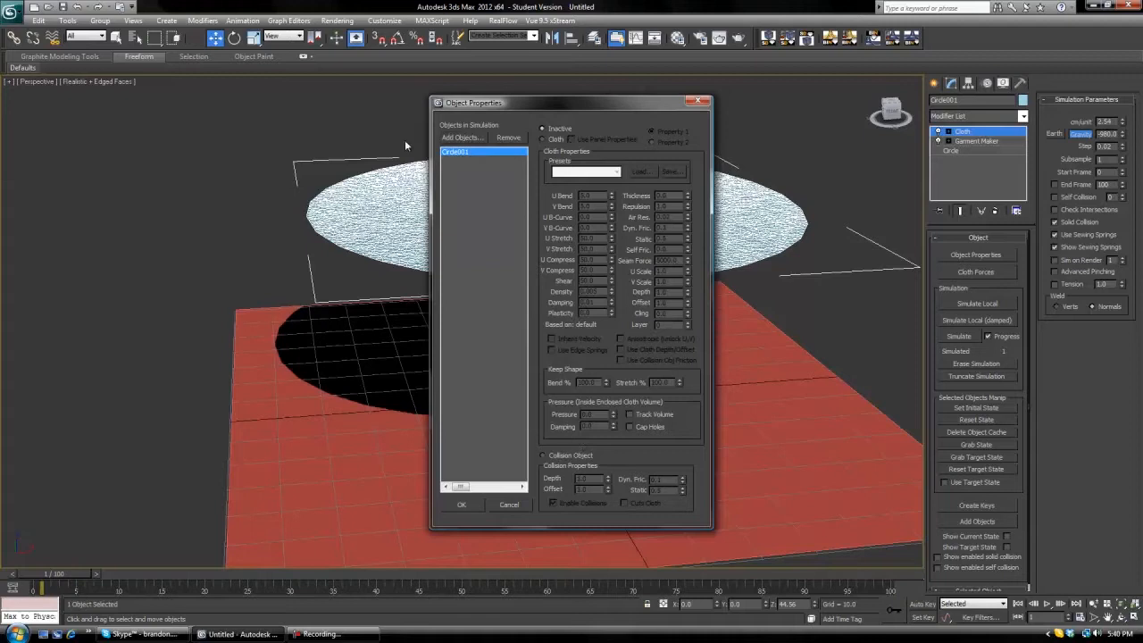
pyautogui.click(542, 141)
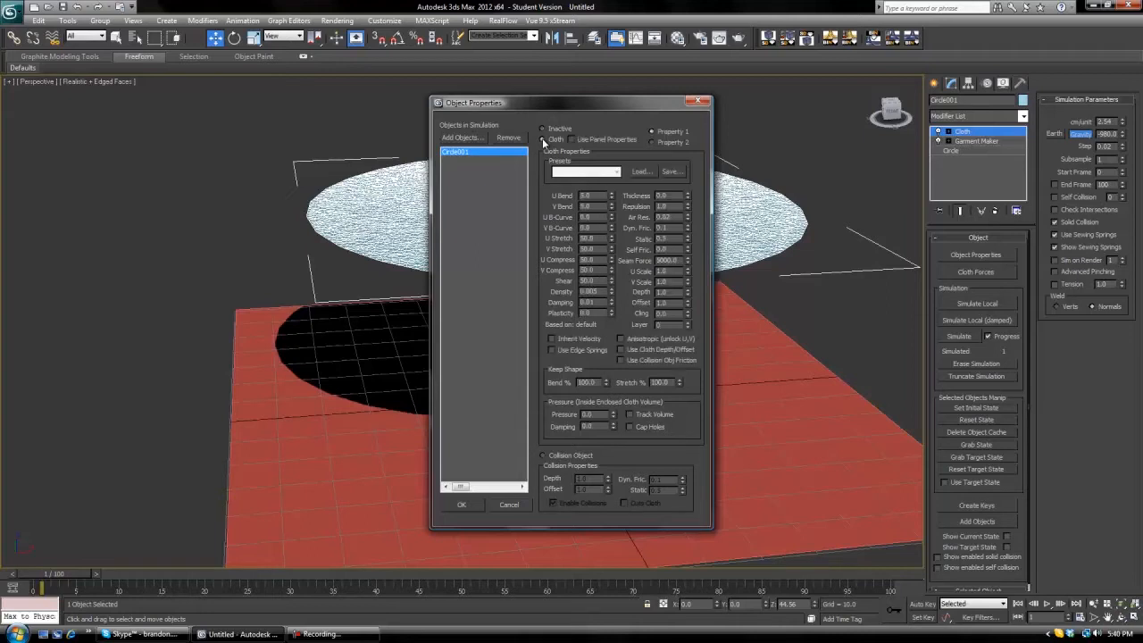
pyautogui.moveTo(575, 105); pyautogui.dragTo(350, 76)
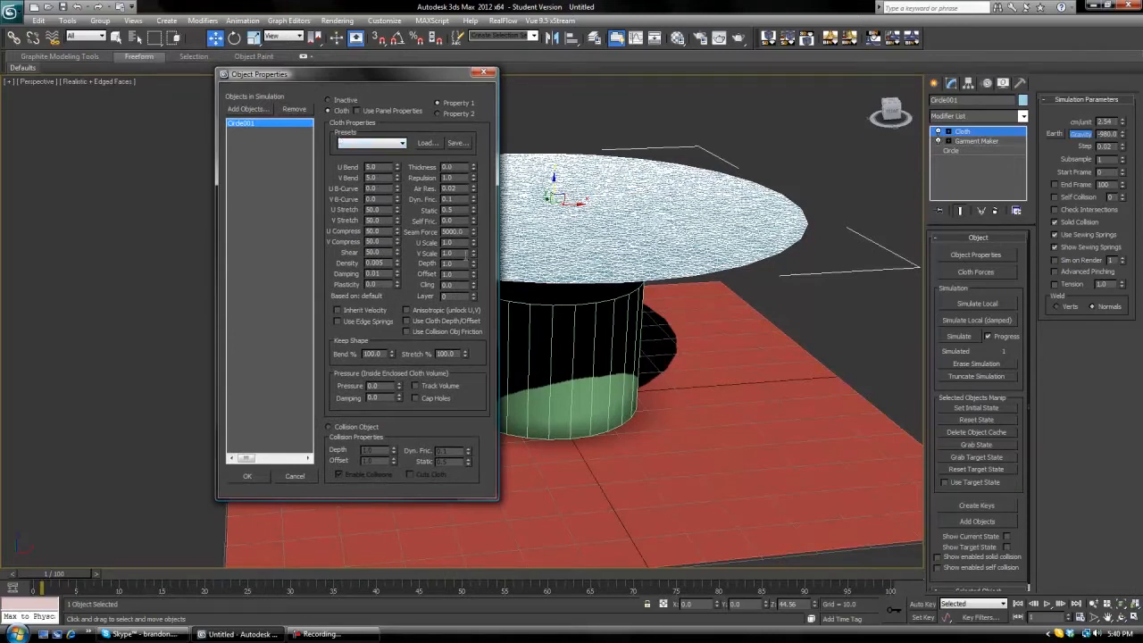
pyautogui.click(403, 145)
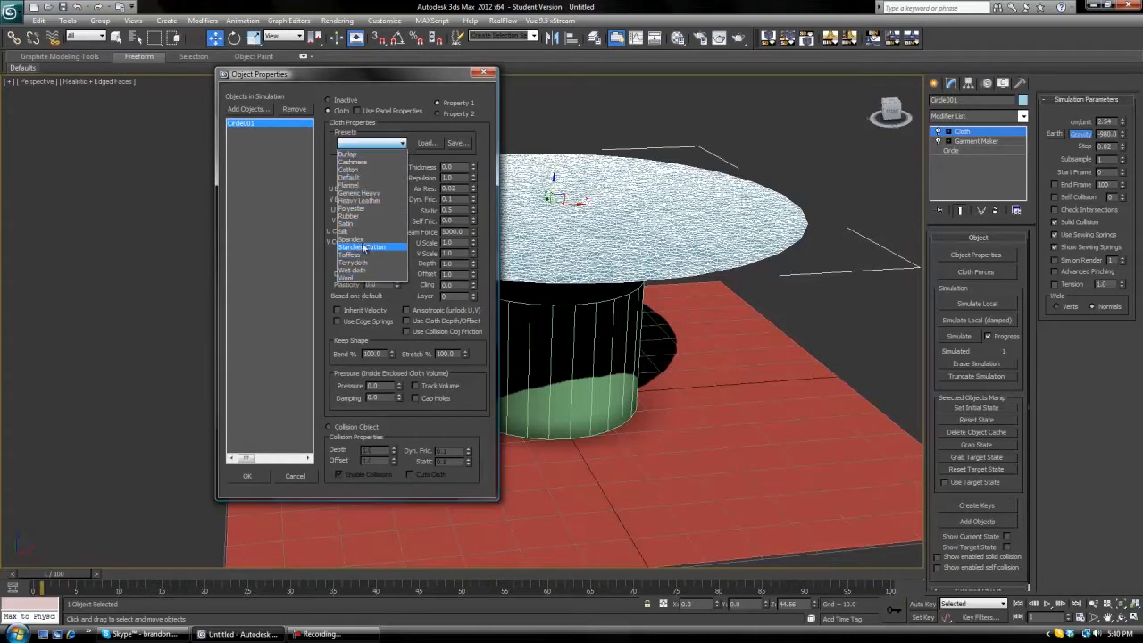
pyautogui.click(351, 171)
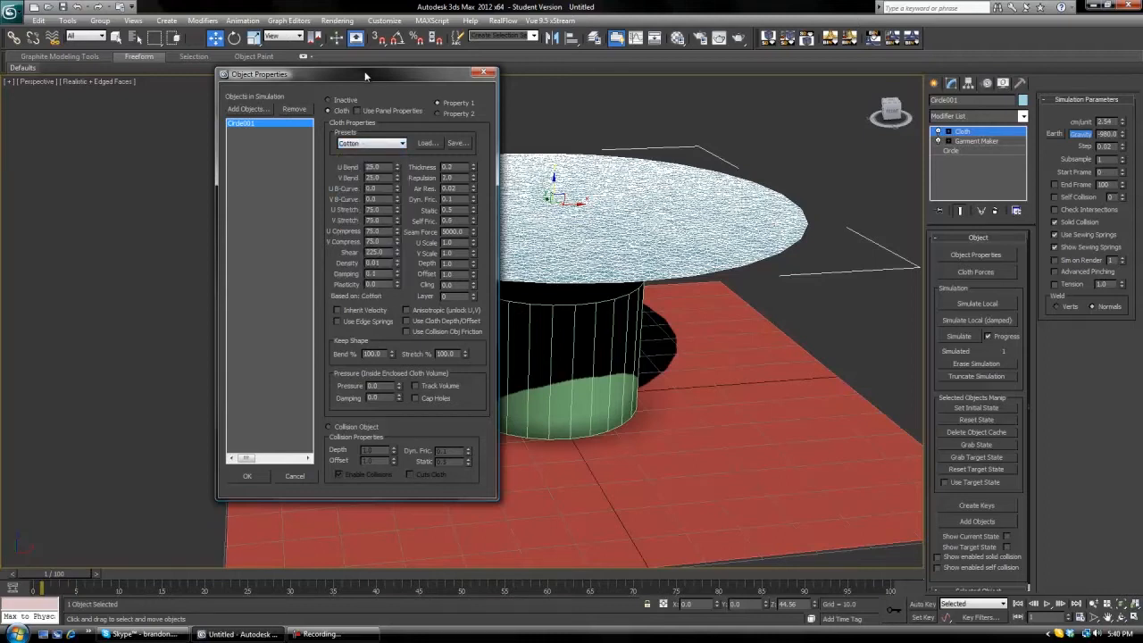
pyautogui.moveTo(365, 76); pyautogui.dragTo(219, 70)
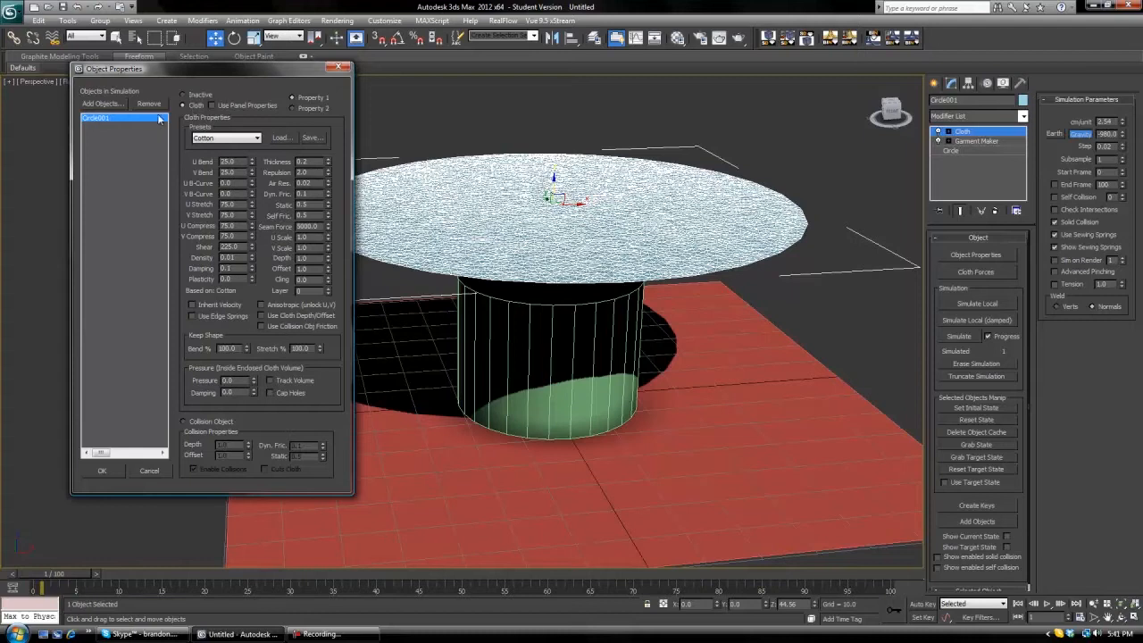
# Add the cylinder and the ground plane to the cloth simulation and define both as collision objects.
pyautogui.click(96, 105)
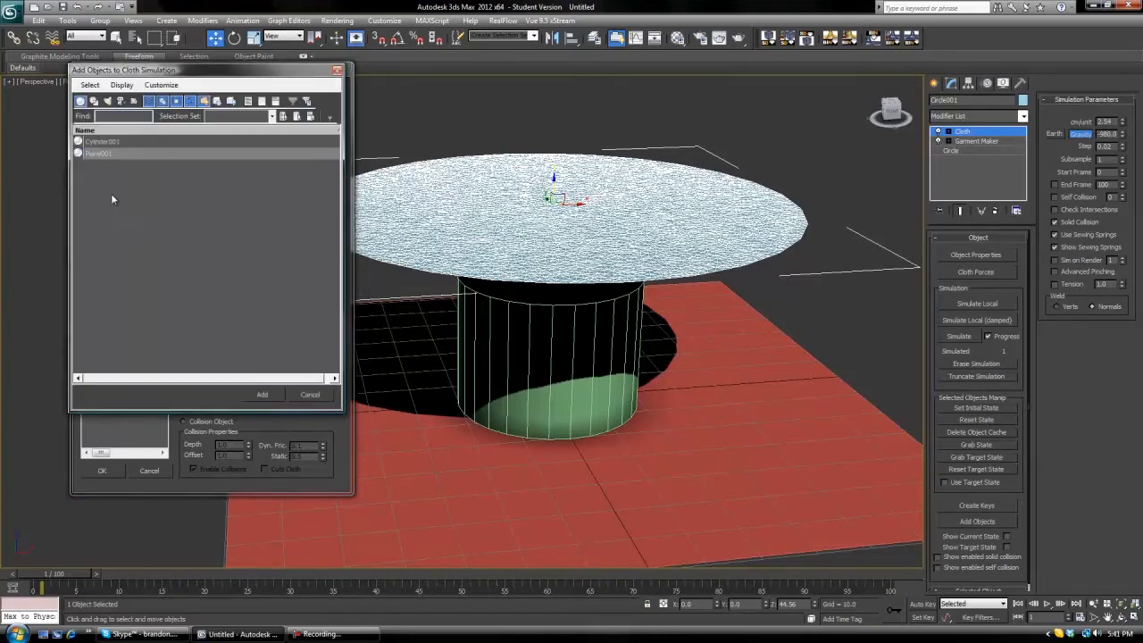
pyautogui.moveTo(130, 70); pyautogui.dragTo(333, 66)
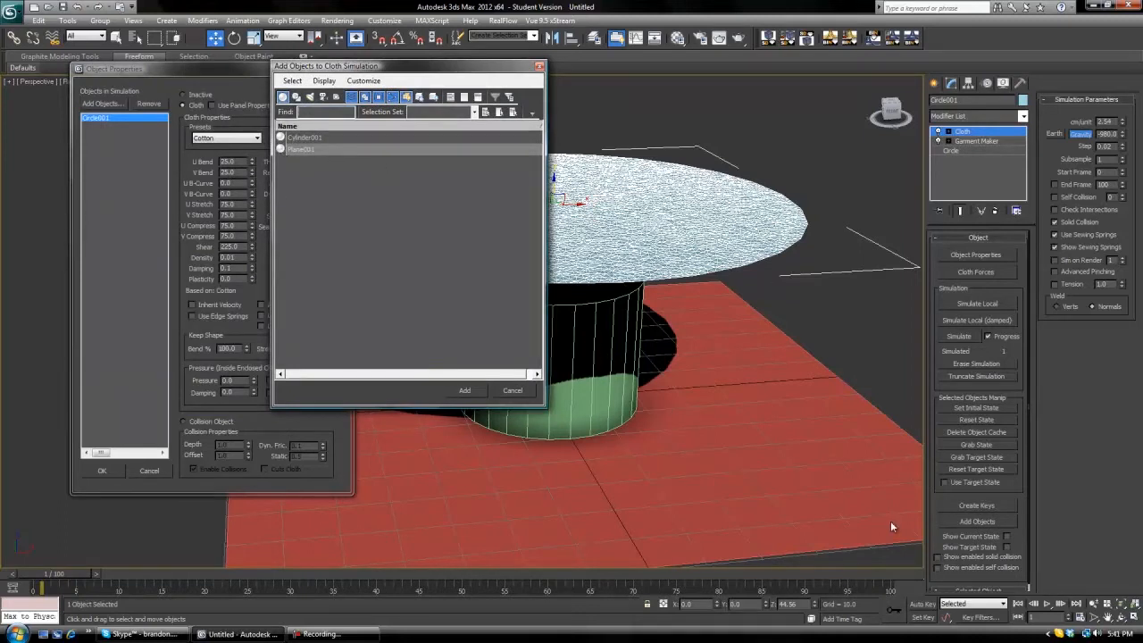
pyautogui.click(302, 152)
pyautogui.keyDown('ctrl'); pyautogui.click(308, 138); pyautogui.keyUp('ctrl')
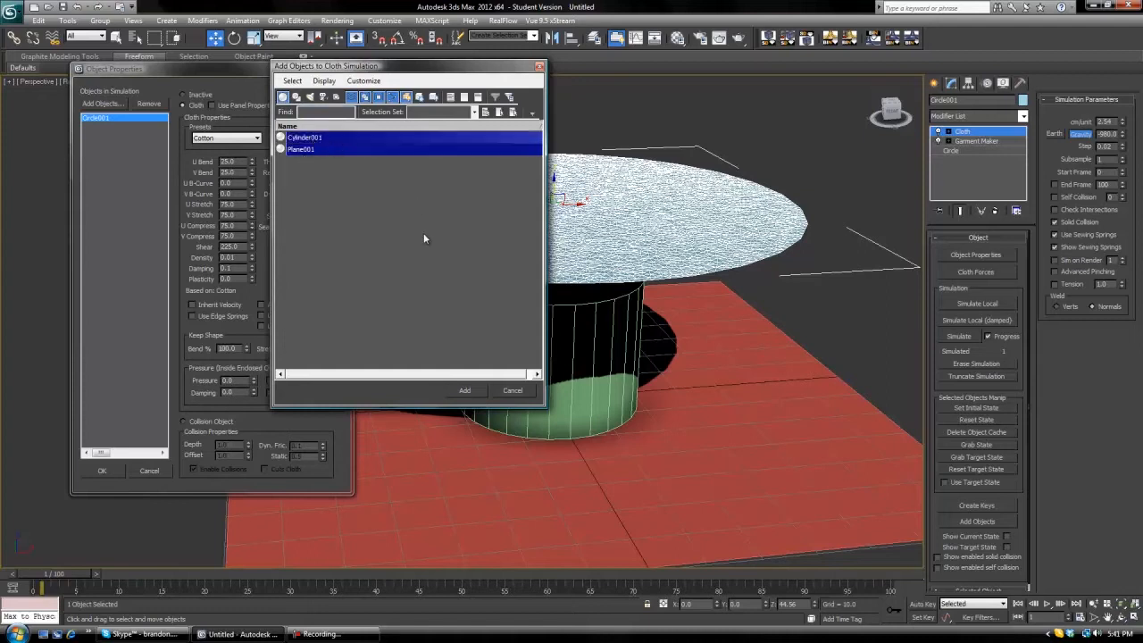
pyautogui.click(465, 390)
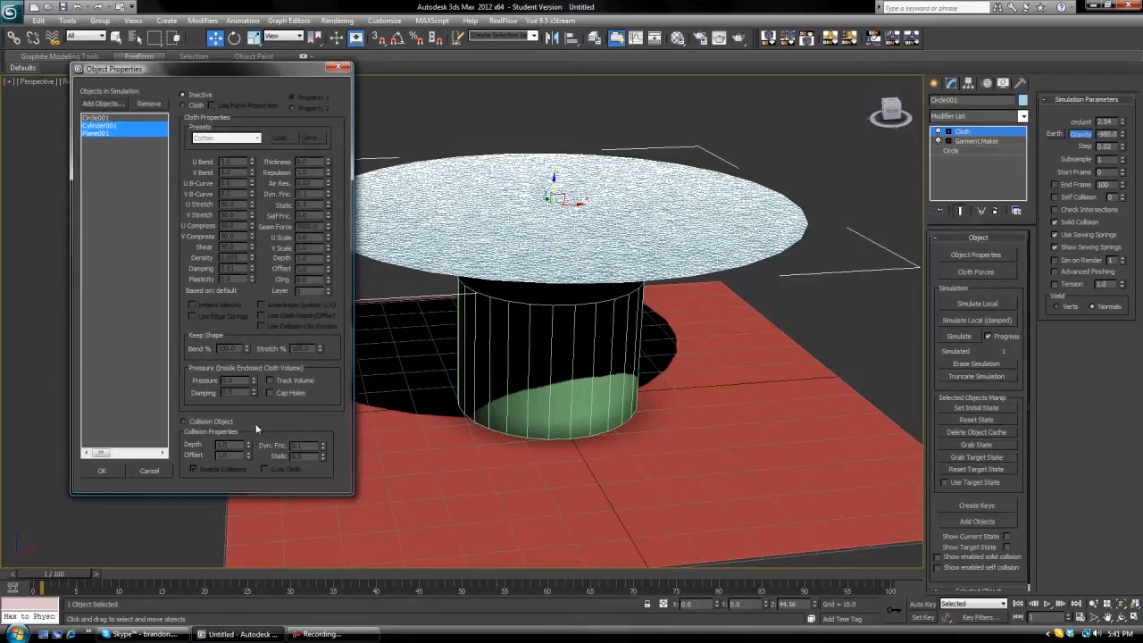
pyautogui.click(184, 422)
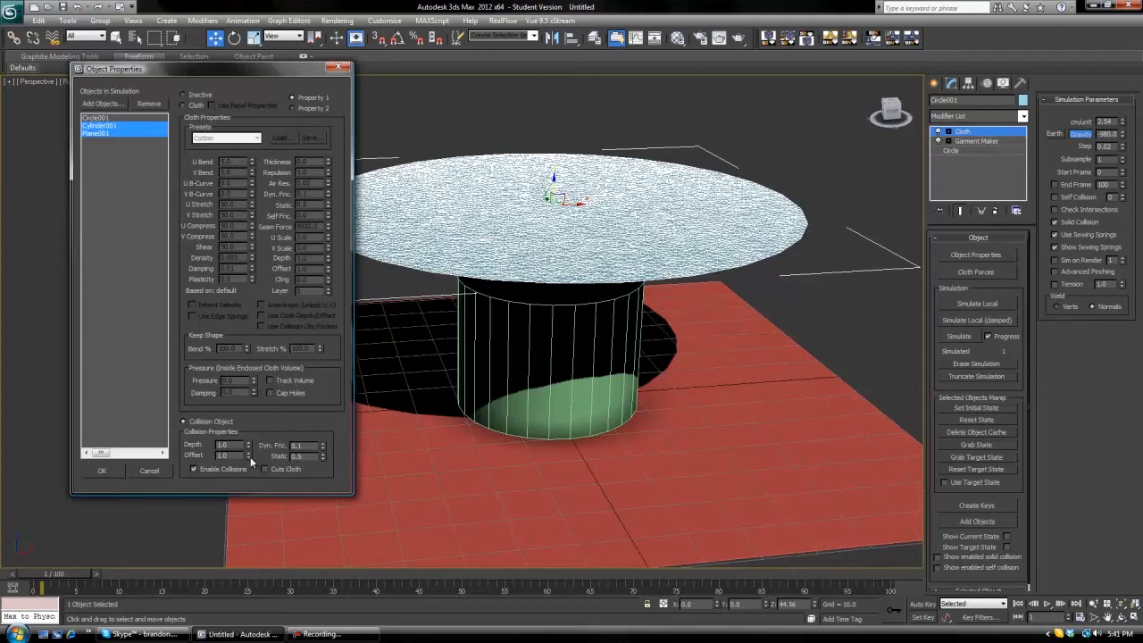
pyautogui.click(101, 474)
# Test the cloth simulation for about 12 frames, then return to frame 0 and erase the simulated result.
pyautogui.moveTo(486, 291)
pyautogui.mouseDown(button='middle')
pyautogui.moveTo(475, 324)
pyautogui.moveTo(486, 281)
pyautogui.mouseUp(button='middle')
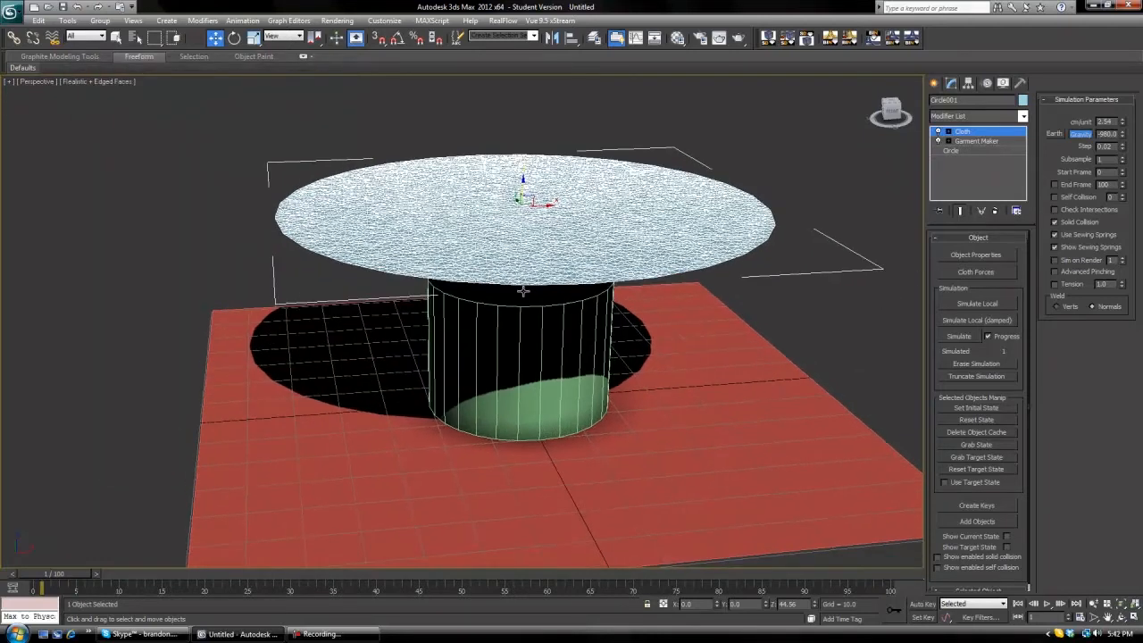
pyautogui.scroll(2, 628, 298)
pyautogui.moveTo(617, 330); pyautogui.dragTo(610, 363, button='middle')
pyautogui.scroll(-2, 609, 363)
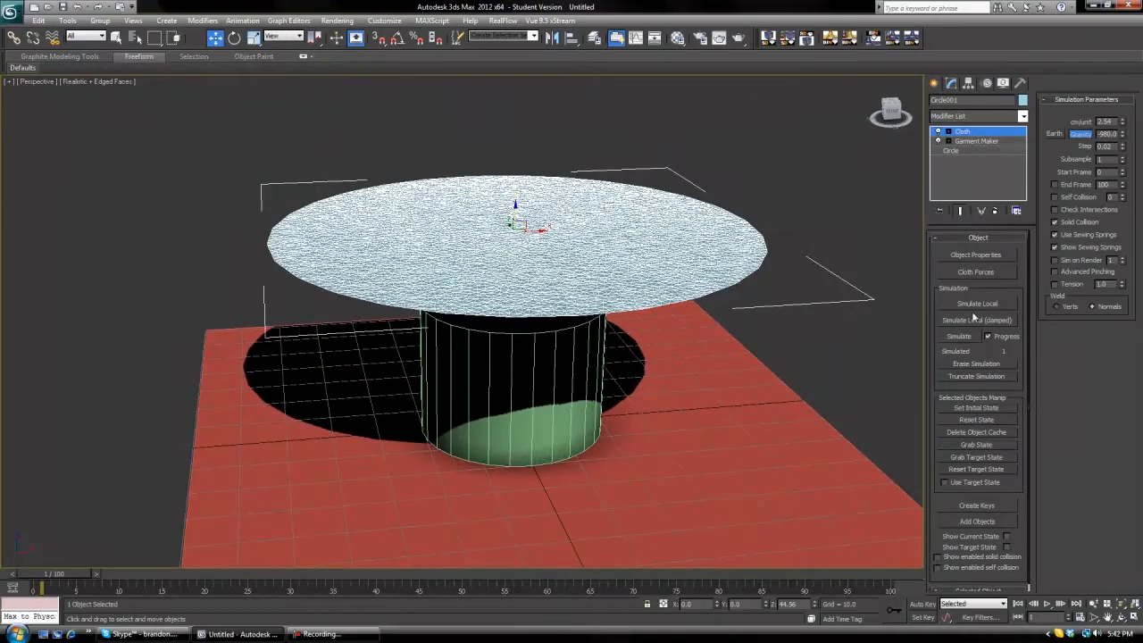
pyautogui.click(951, 336)
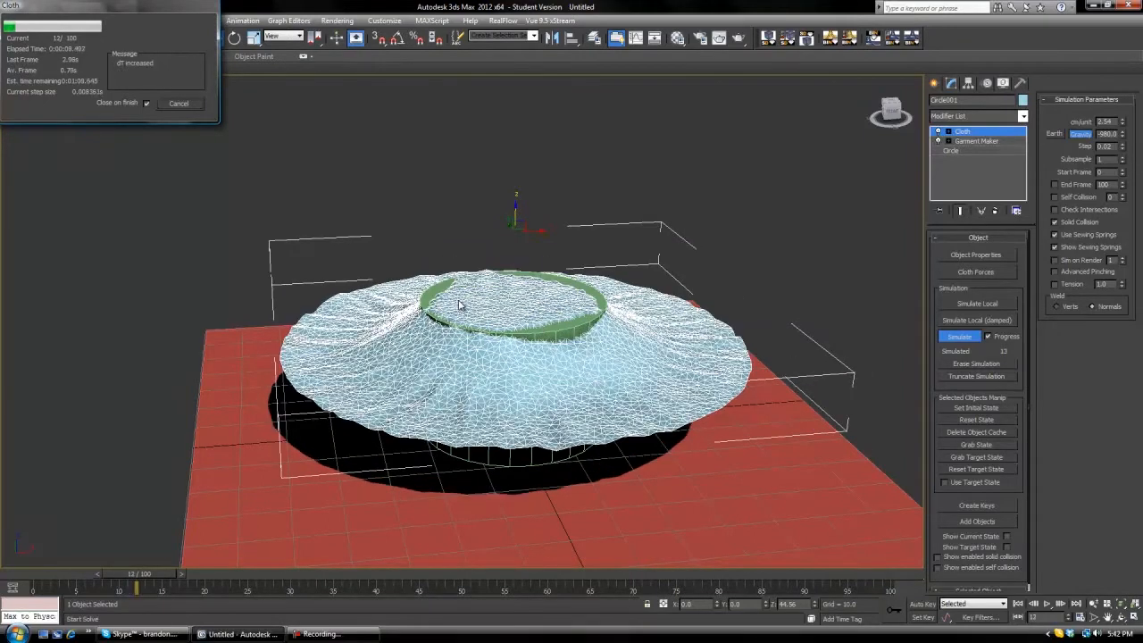
pyautogui.click(180, 103)
pyautogui.moveTo(141, 574); pyautogui.dragTo(4, 567)
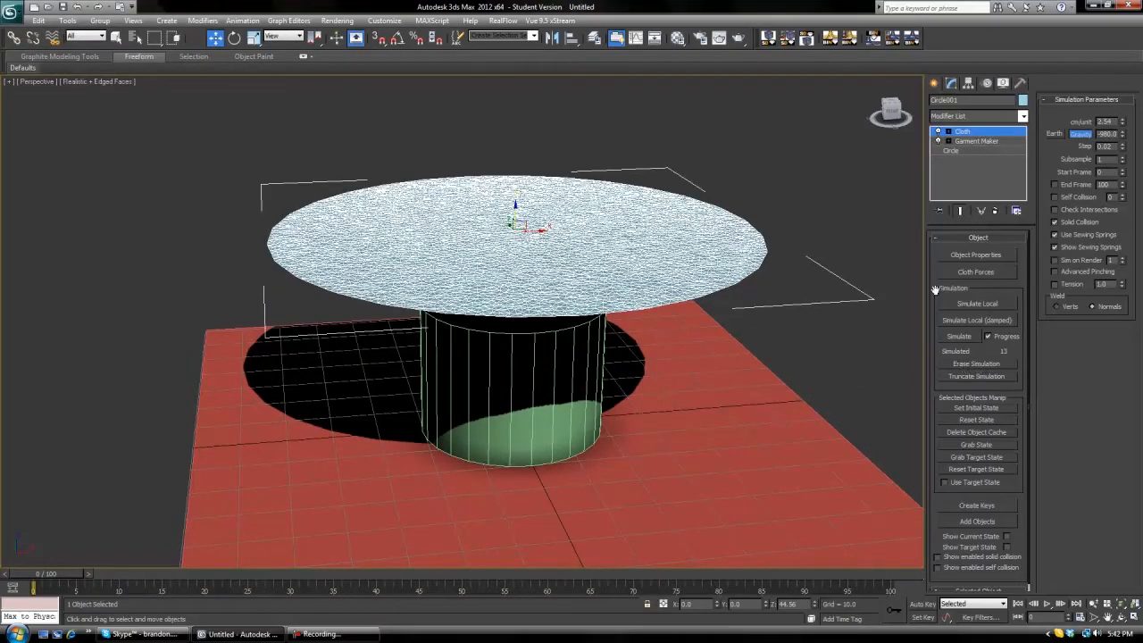
pyautogui.click(966, 366)
# Set the collision offset of the cylinder and the ground plane to 1.8.
pyautogui.click(975, 256)
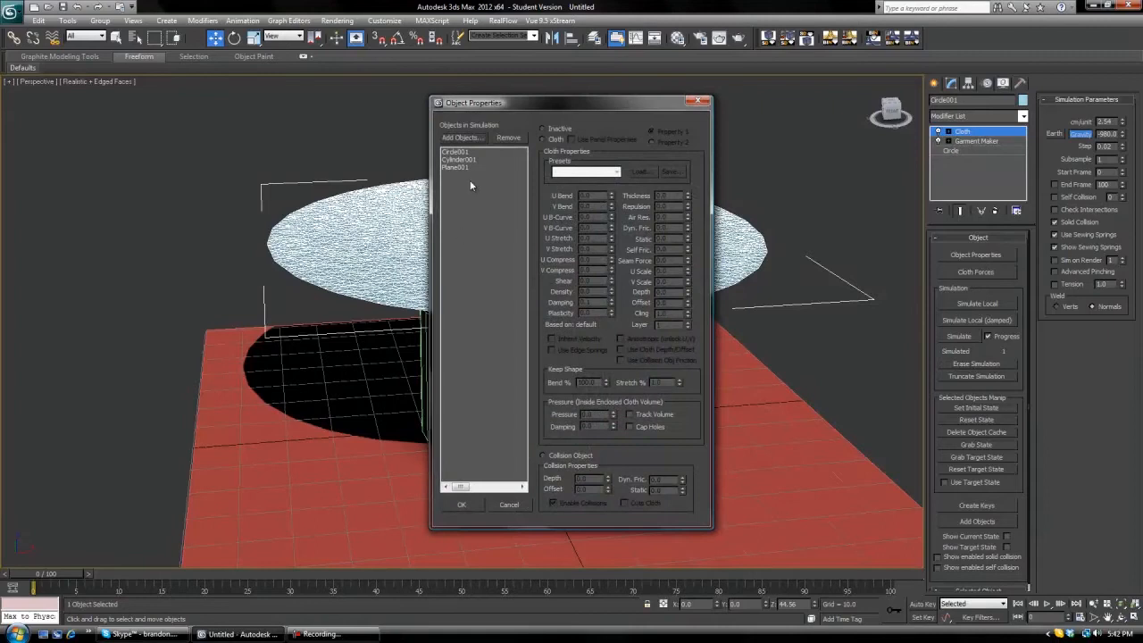
pyautogui.moveTo(465, 158); pyautogui.dragTo(464, 167)
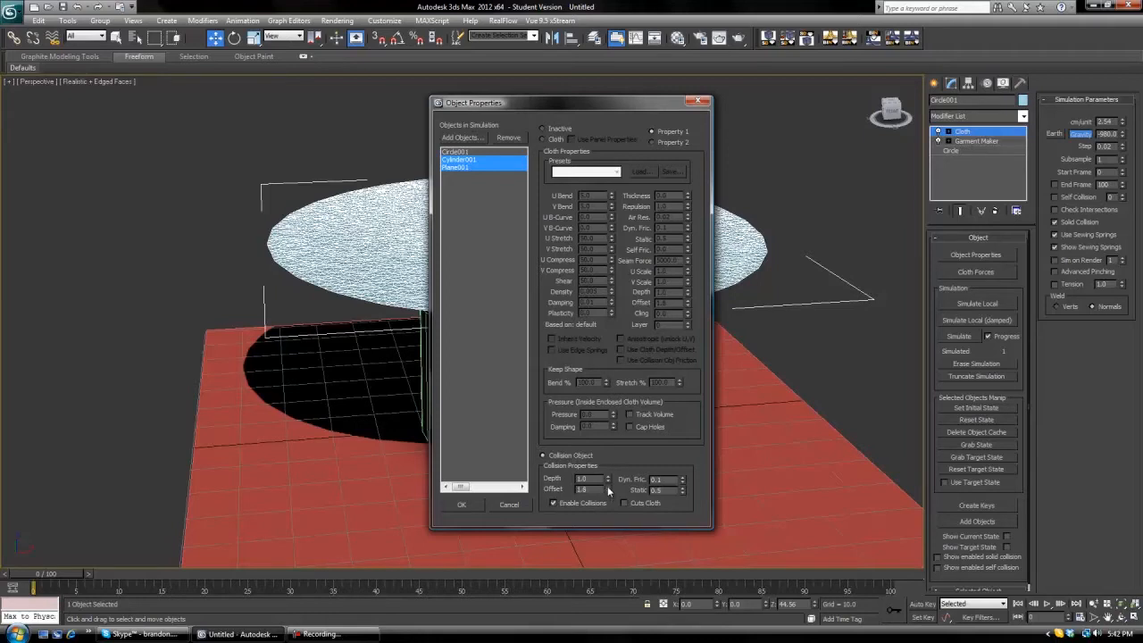
pyautogui.click(478, 505)
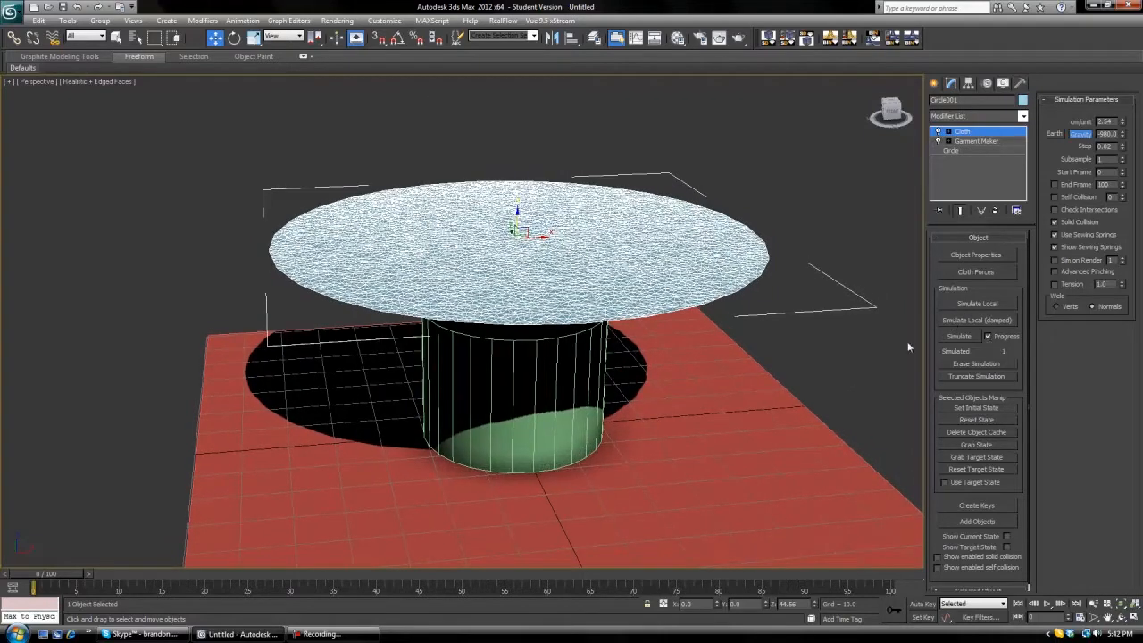
# Test the cloth simulation again for about 10 frames, stop it and return to frame 0.
pyautogui.click(968, 341)
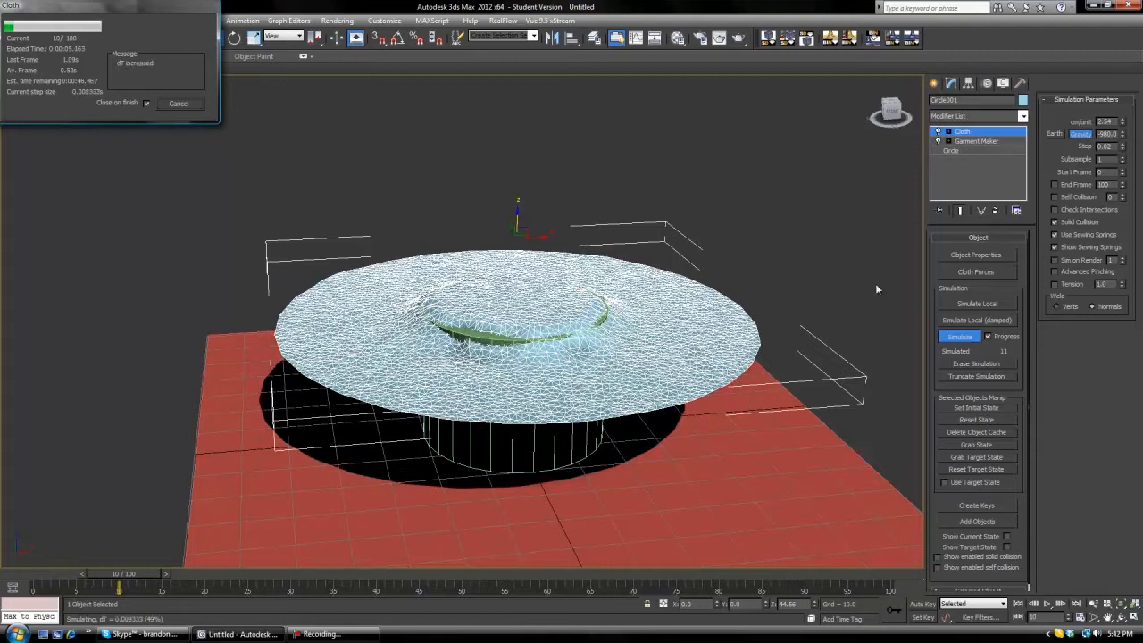
pyautogui.click(178, 101)
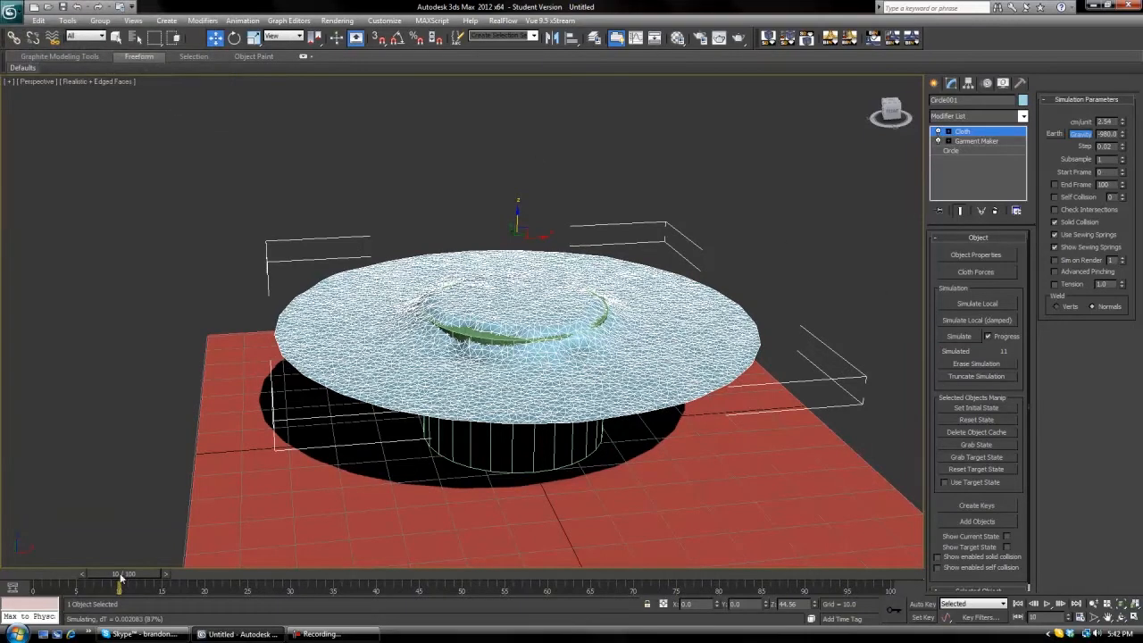
pyautogui.moveTo(121, 580); pyautogui.dragTo(33, 580)
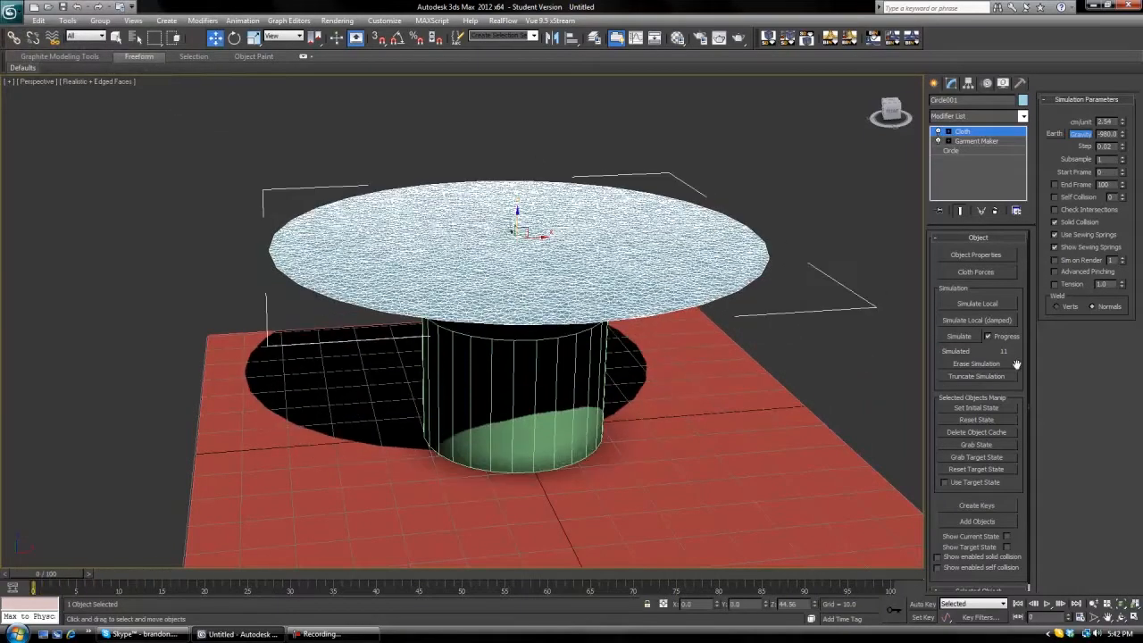
# Set the collision offset of the cylinder and the ground plane to 2.5 and run the cloth simulation.
pyautogui.click(981, 257)
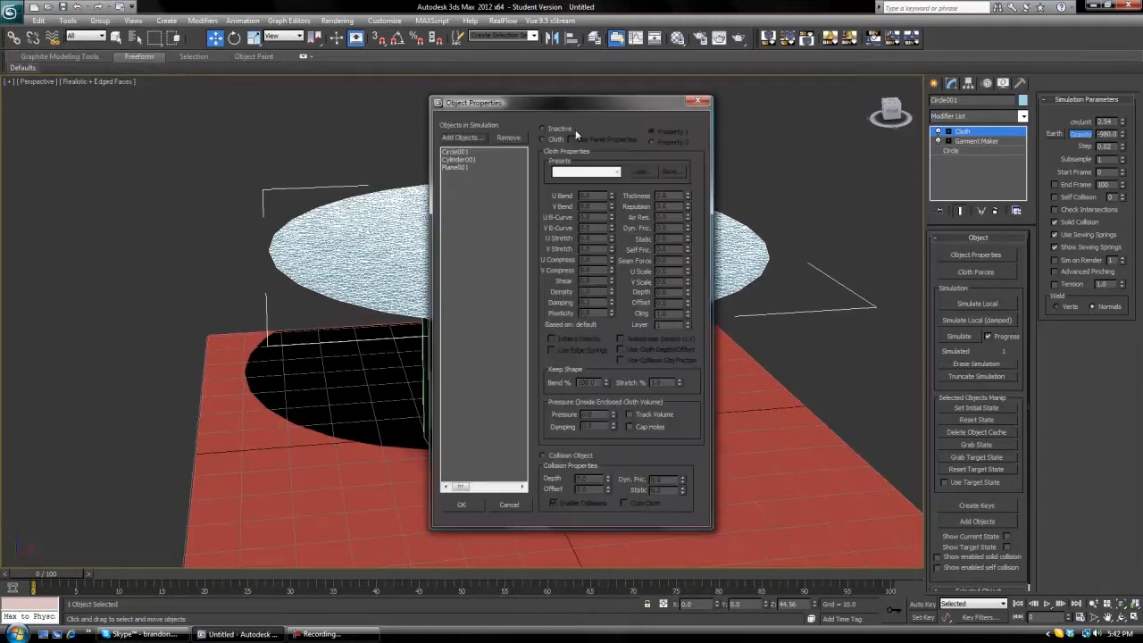
pyautogui.click(451, 168)
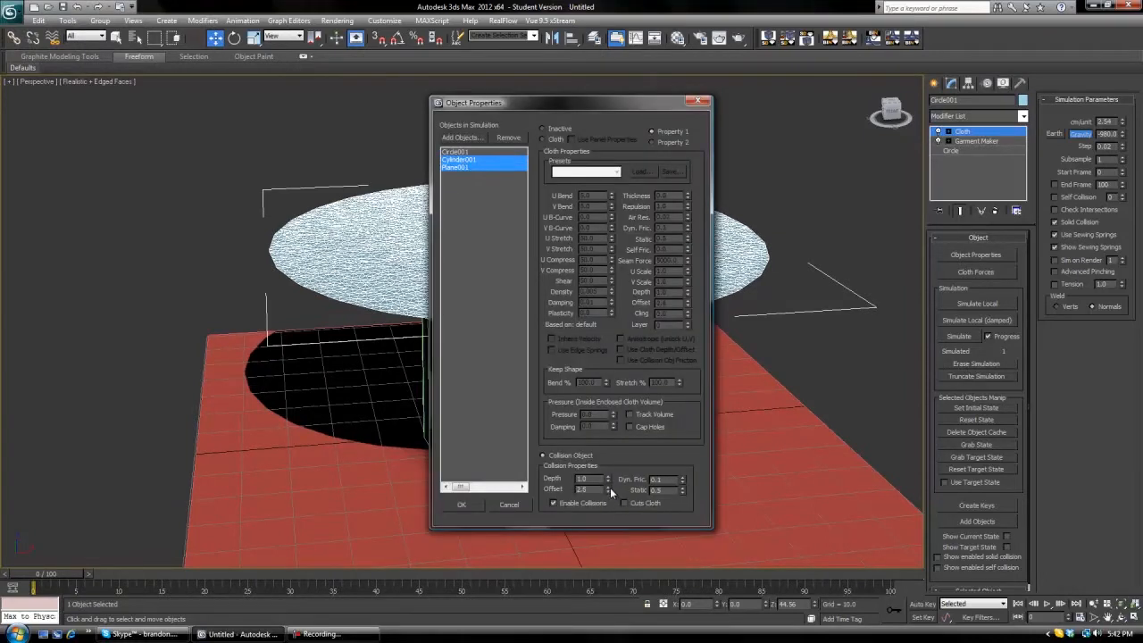
pyautogui.click(461, 504)
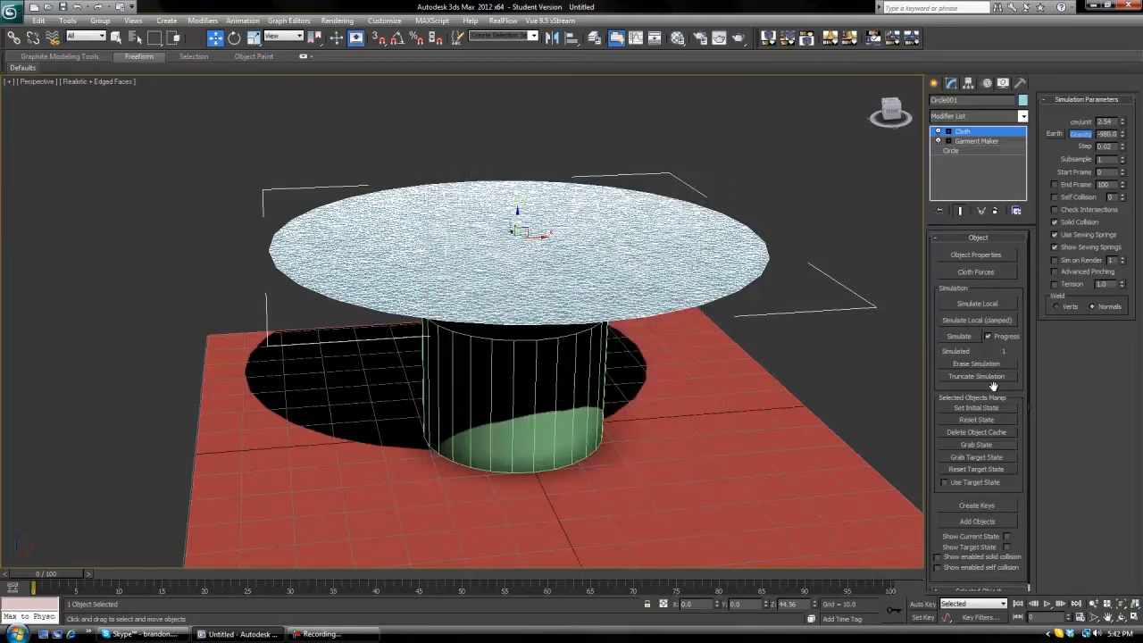
pyautogui.click(963, 340)
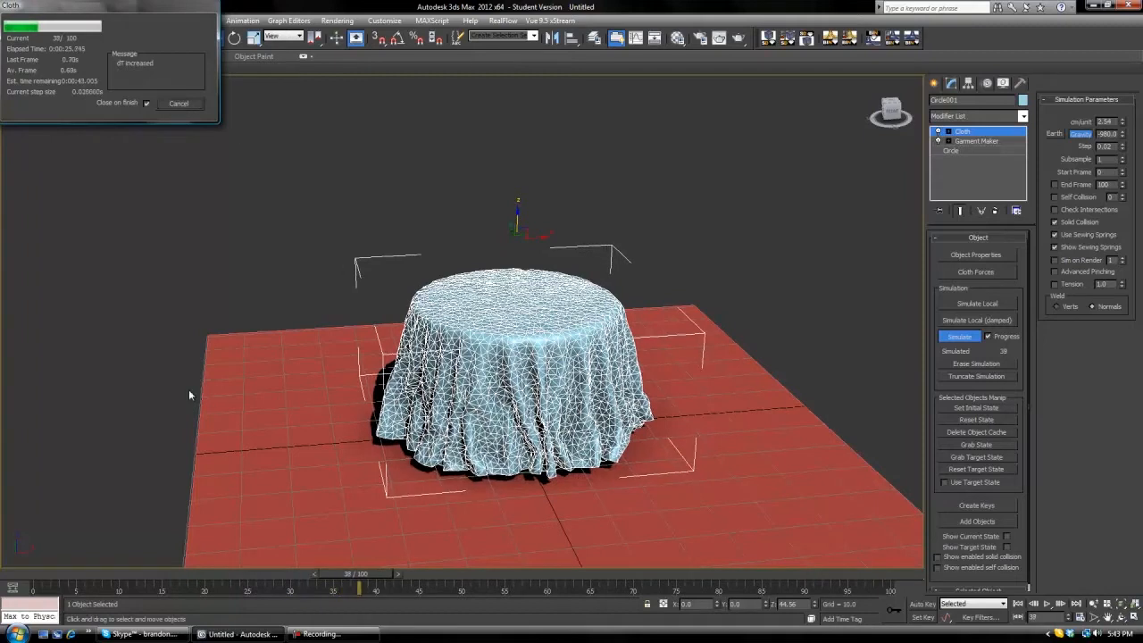
# Stop the running cloth simulation, return to frame 0 and clear the simulated frames.
pyautogui.click(180, 104)
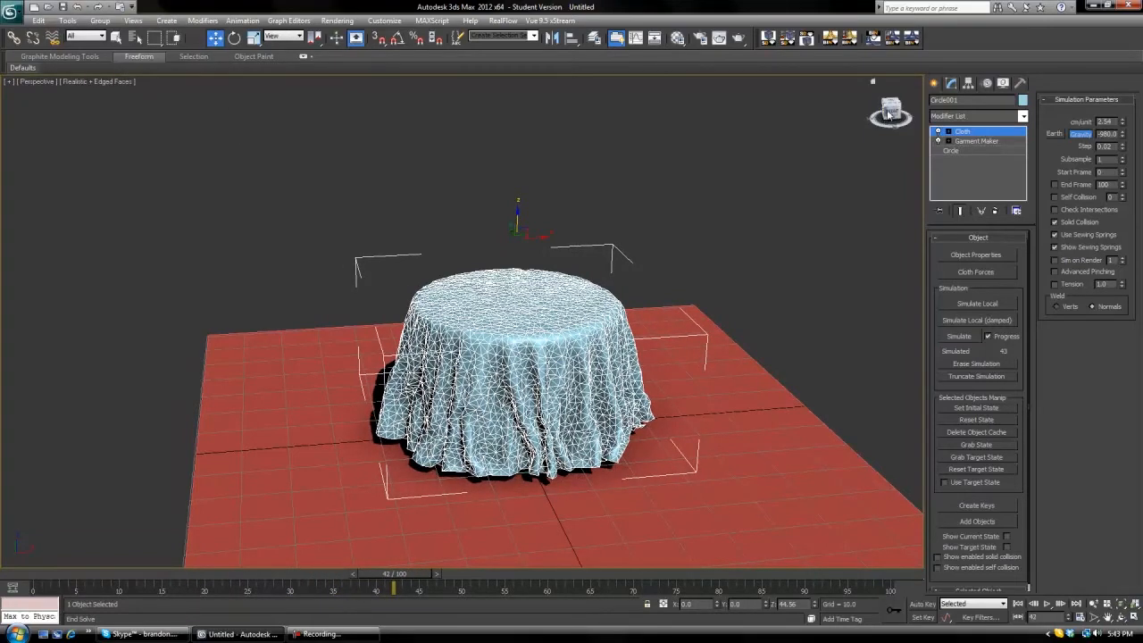
pyautogui.moveTo(896, 117); pyautogui.dragTo(464, 492)
pyautogui.moveTo(420, 575); pyautogui.dragTo(35, 574)
pyautogui.press('w')
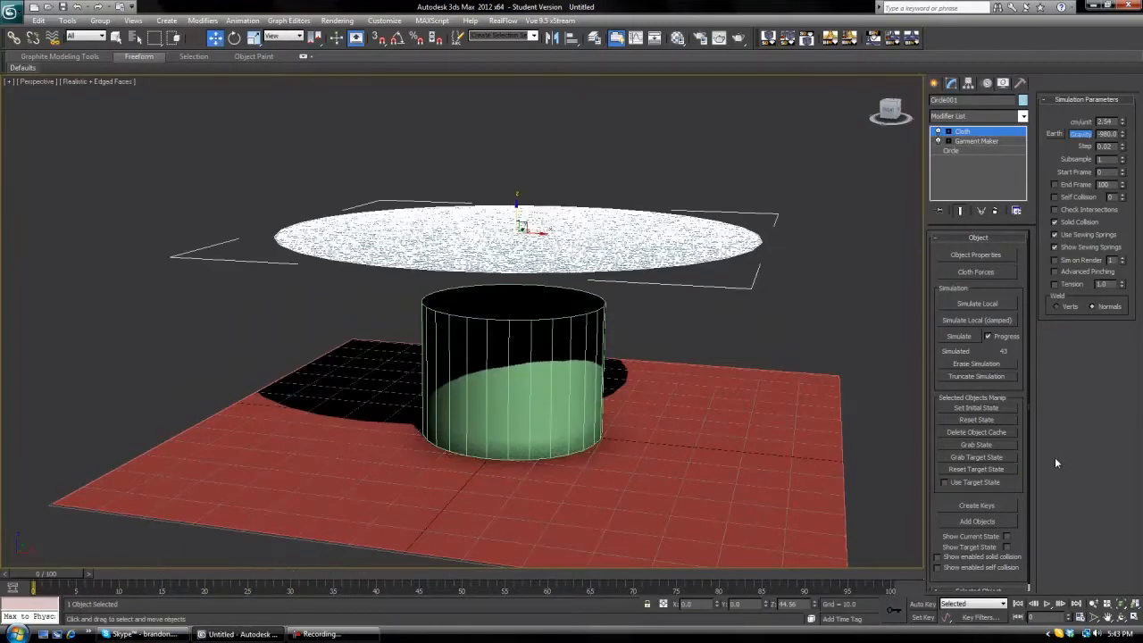
pyautogui.click(982, 376)
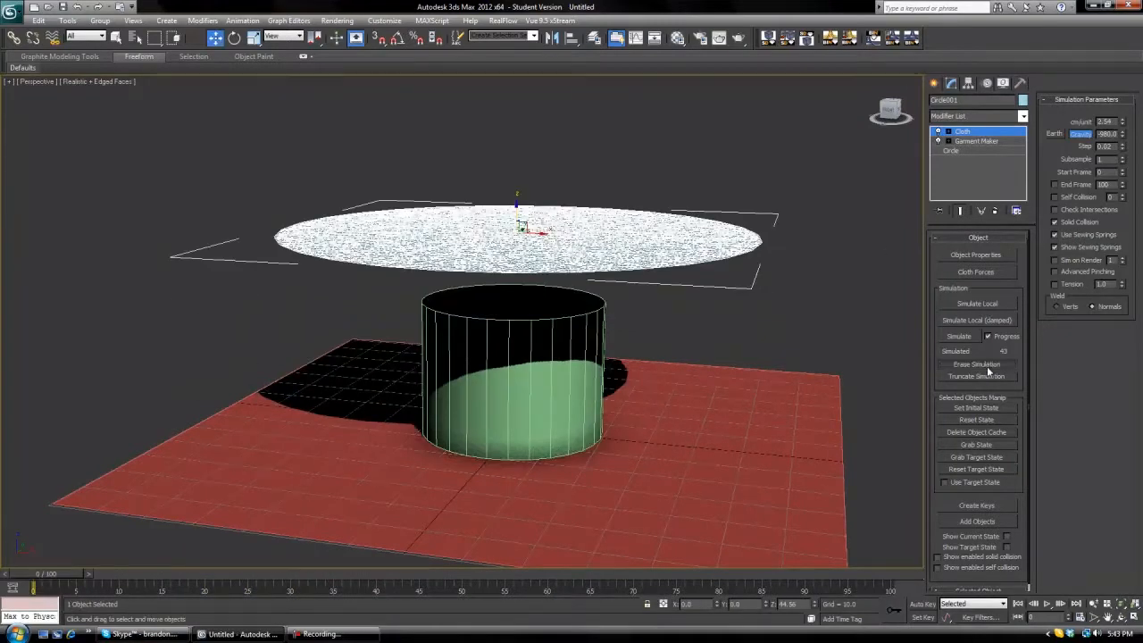
# Run a damped local simulation until the tablecloth drapes over the cylinder, stop it and inspect the folds.
pyautogui.click(893, 112)
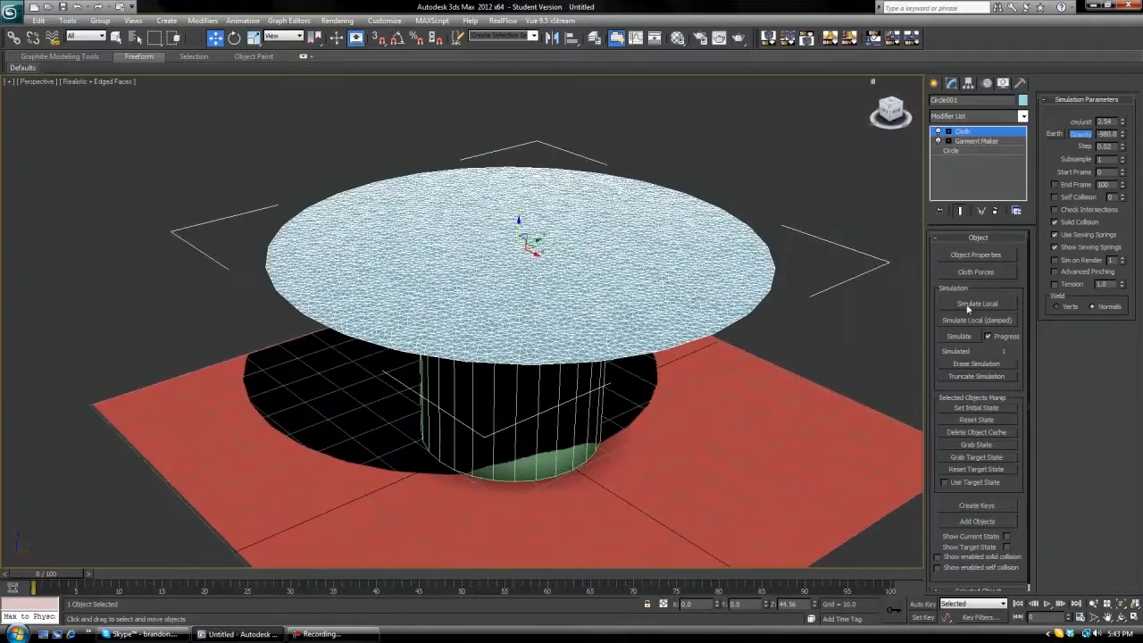
pyautogui.click(890, 112)
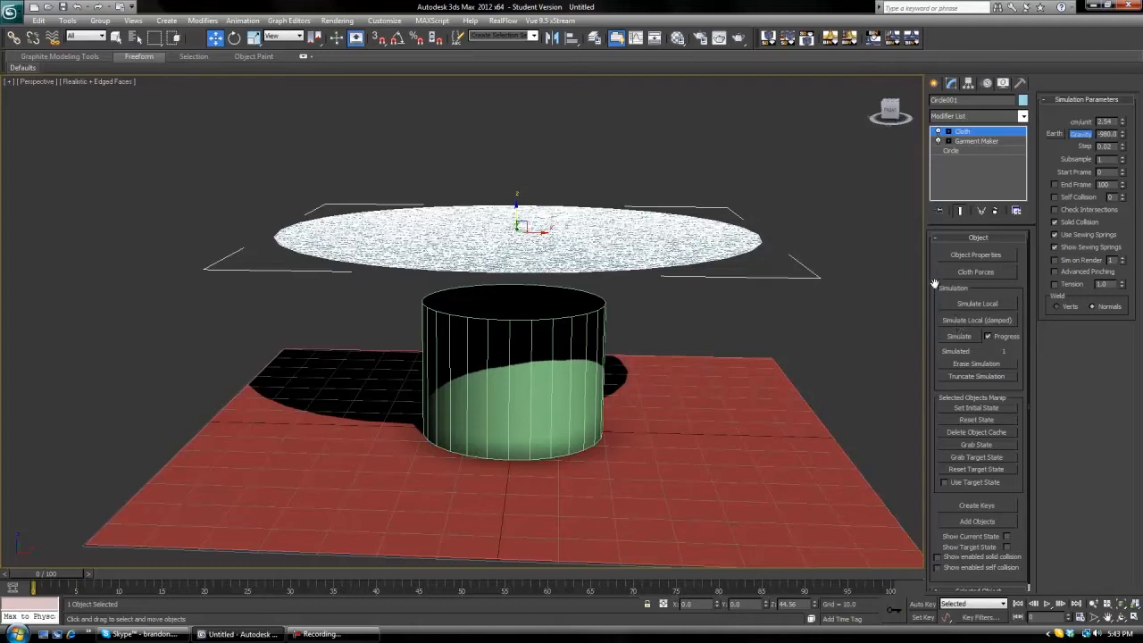
pyautogui.click(965, 322)
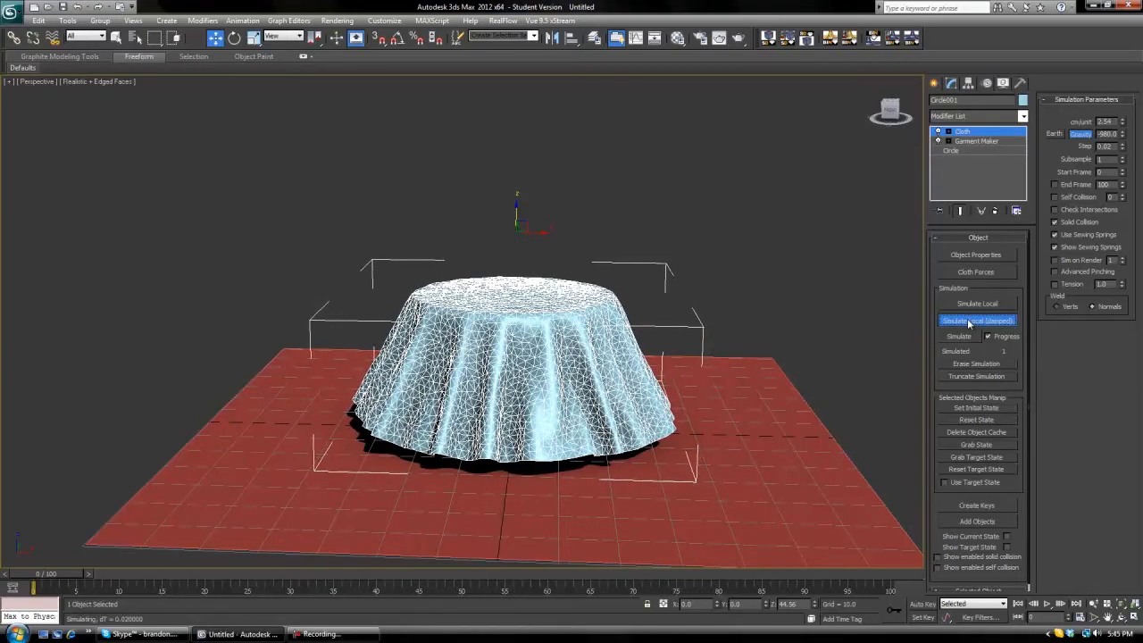
pyautogui.click(967, 317)
pyautogui.moveTo(888, 110)
pyautogui.mouseDown()
pyautogui.moveTo(681, 566)
pyautogui.moveTo(688, 115)
pyautogui.moveTo(803, 91)
pyautogui.moveTo(855, 121)
pyautogui.moveTo(48, 93)
pyautogui.moveTo(893, 171)
pyautogui.moveTo(682, 547)
pyautogui.moveTo(758, 109)
pyautogui.moveTo(879, 121)
pyautogui.moveTo(920, 107)
pyautogui.moveTo(14, 137)
pyautogui.moveTo(6, 169)
pyautogui.moveTo(896, 116)
pyautogui.mouseUp()
pyautogui.click(1096, 319)
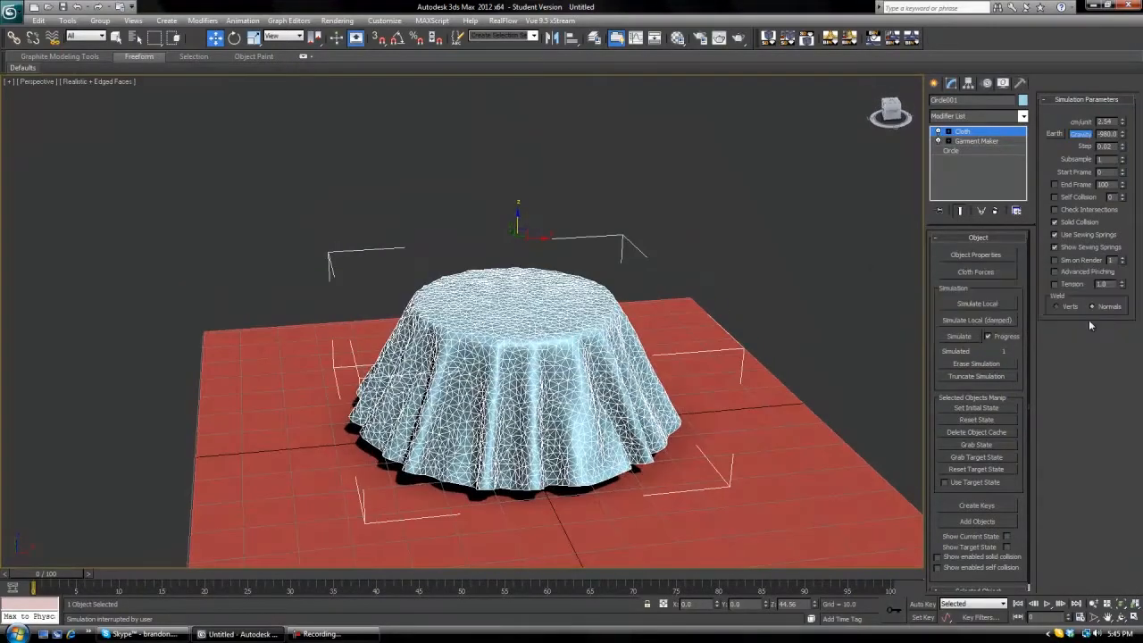
pyautogui.moveTo(892, 107); pyautogui.dragTo(875, 123)
# Close the Skype window and quit Skype.
pyautogui.rightClick(122, 637)
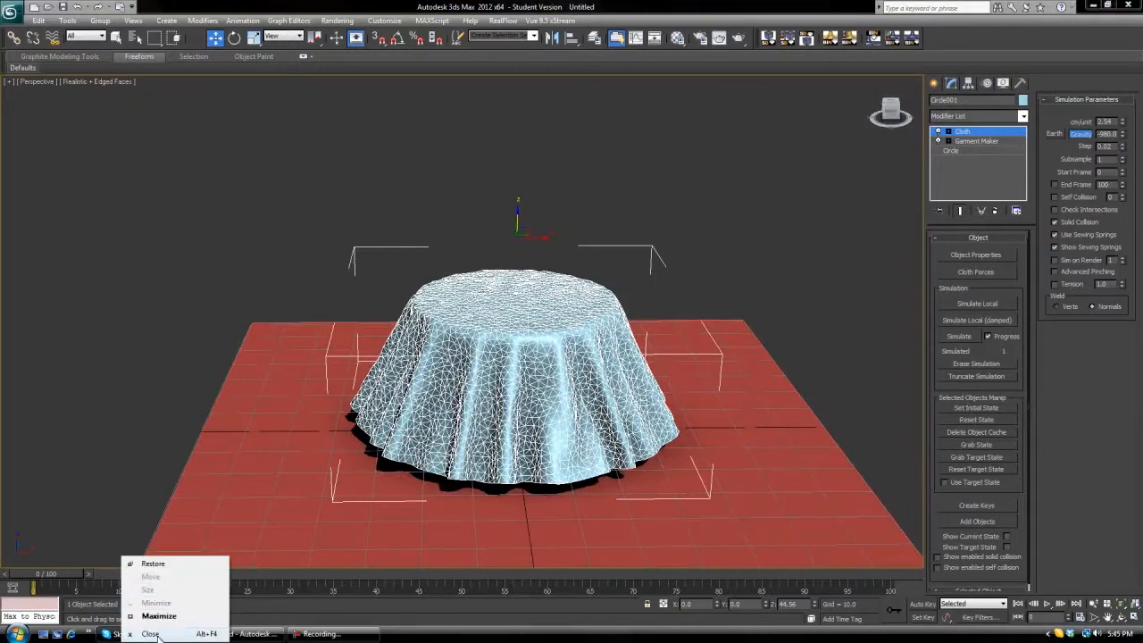
pyautogui.click(150, 633)
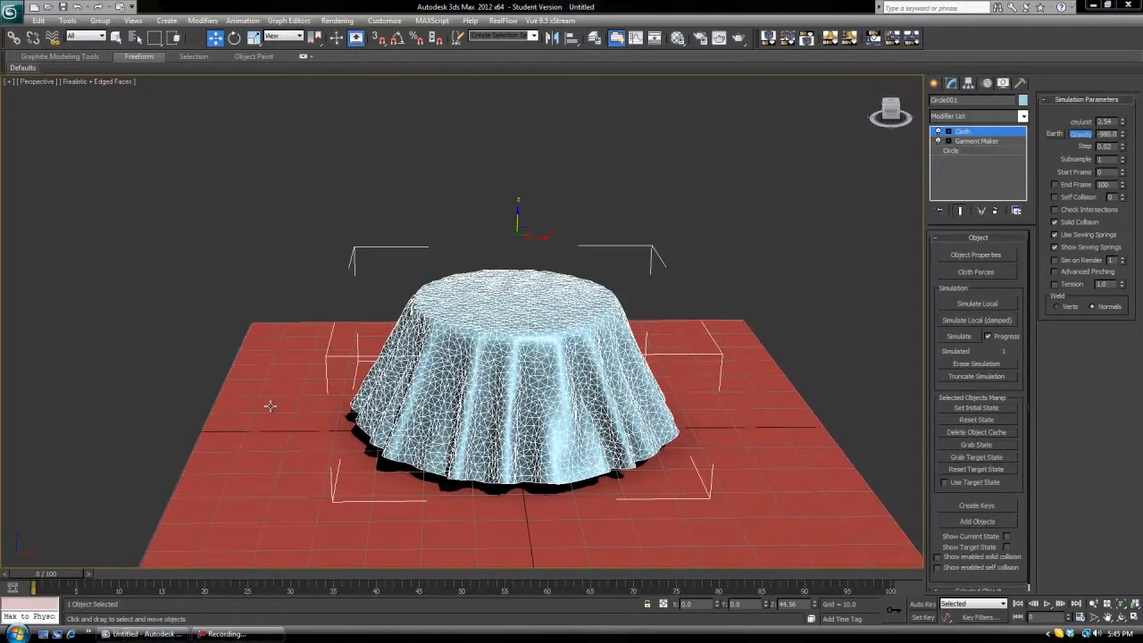
pyautogui.rightClick(1056, 633)
pyautogui.click(956, 605)
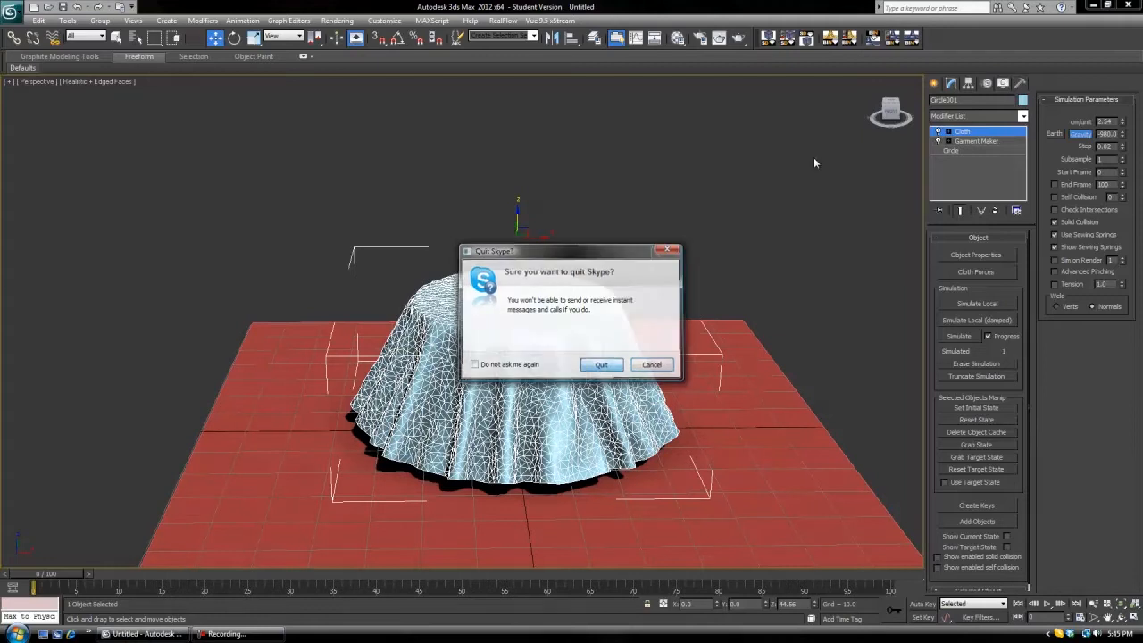
# Reset the tablecloth's cloth state so it lies flat above the cylinder again.
pyautogui.moveTo(893, 110); pyautogui.dragTo(803, 123)
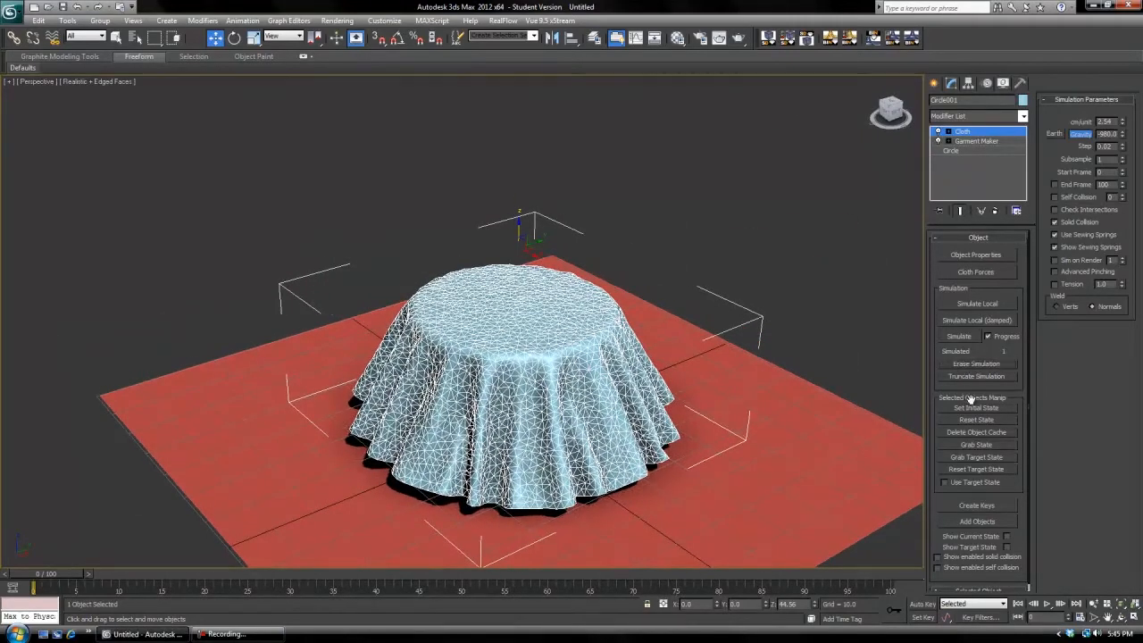
pyautogui.click(963, 421)
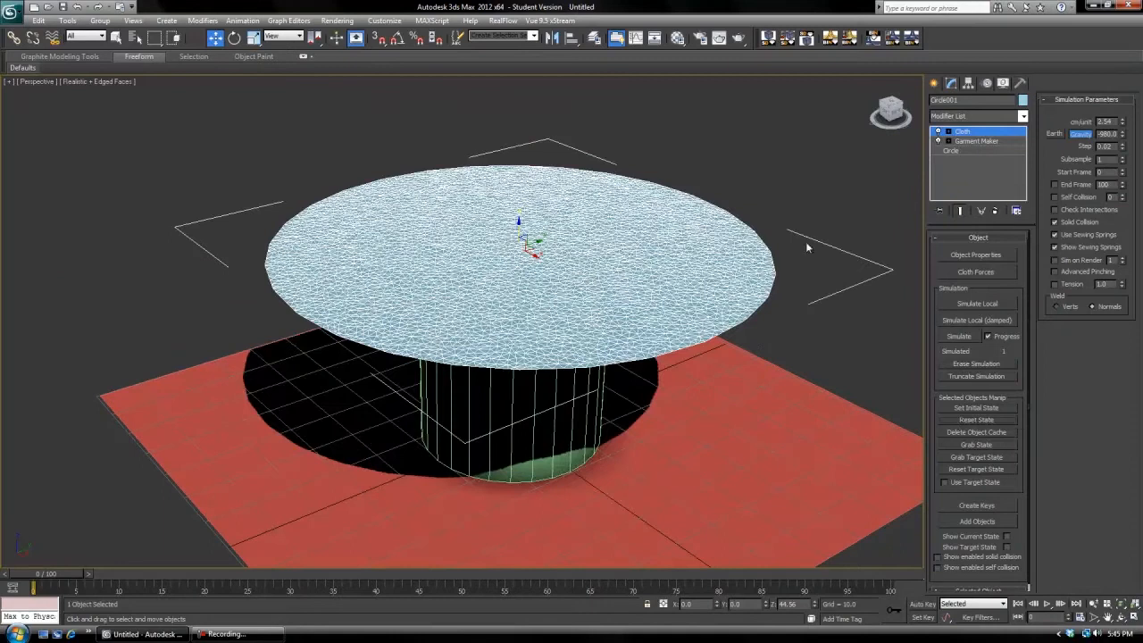
pyautogui.moveTo(904, 116); pyautogui.dragTo(872, 95)
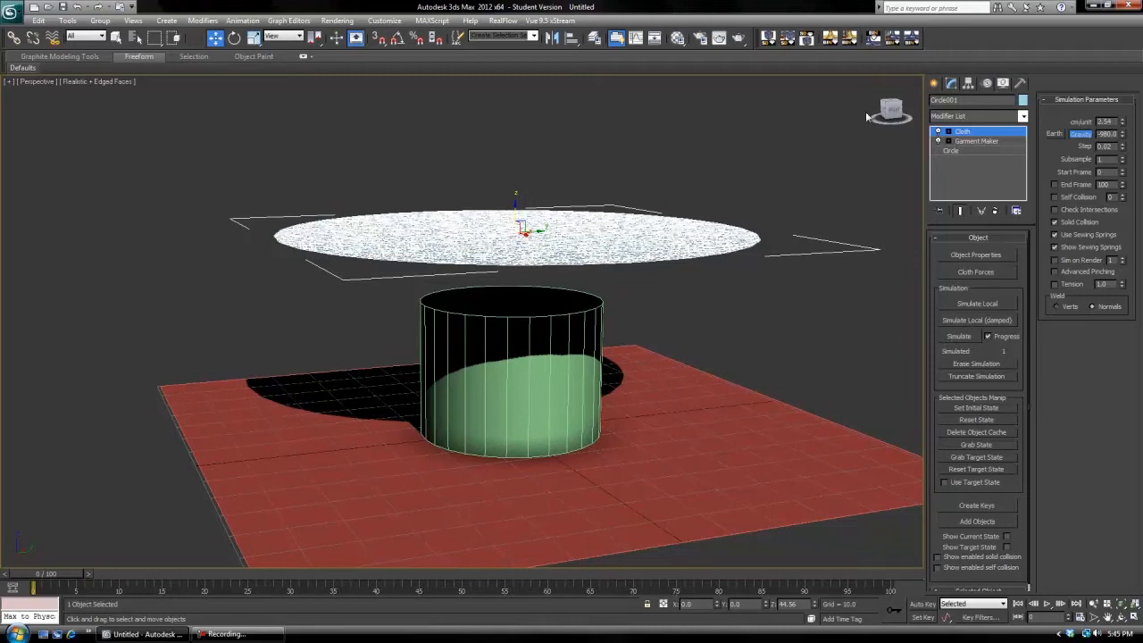
# Run the regular simulation to about frame 7, then drape the flat cloth over the cylinder with the damped local simulation.
pyautogui.click(958, 337)
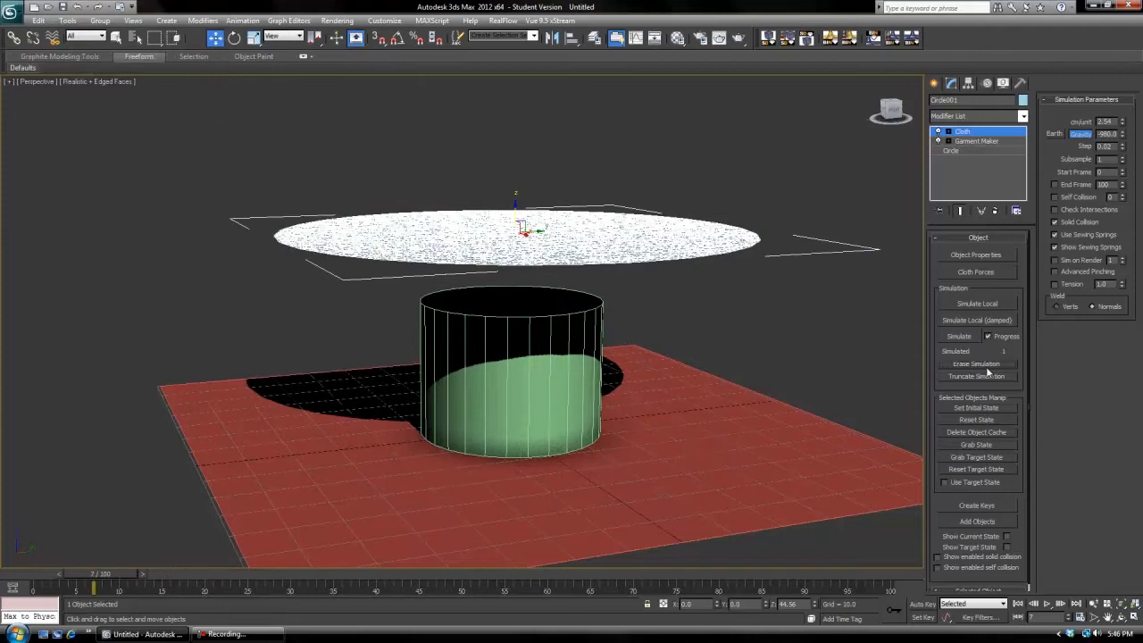
pyautogui.click(969, 321)
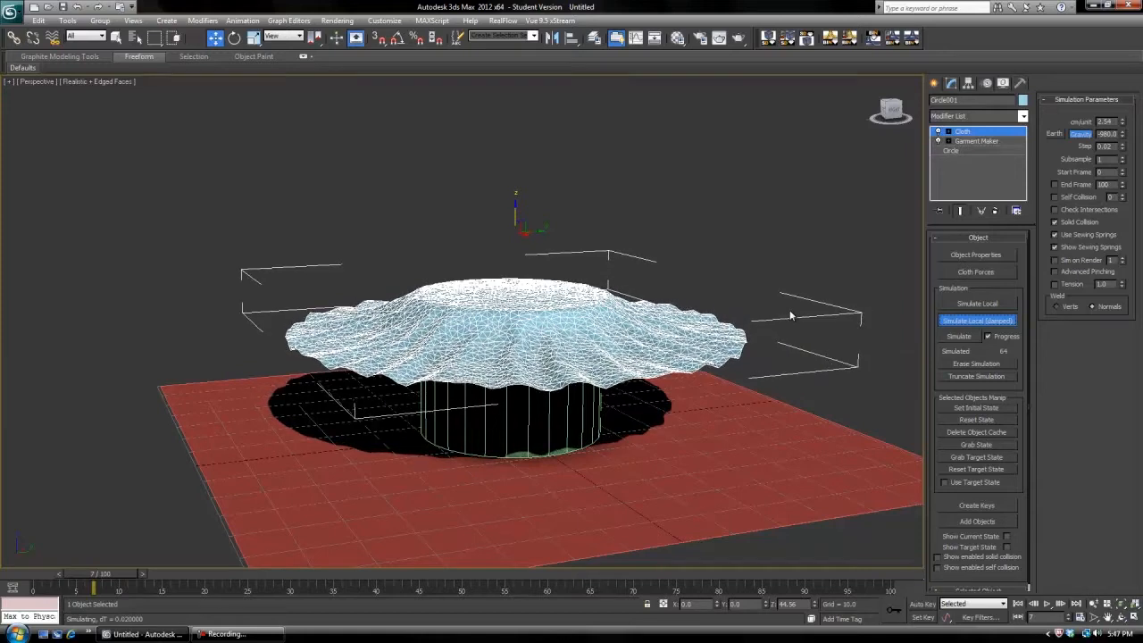
pyautogui.click(1004, 321)
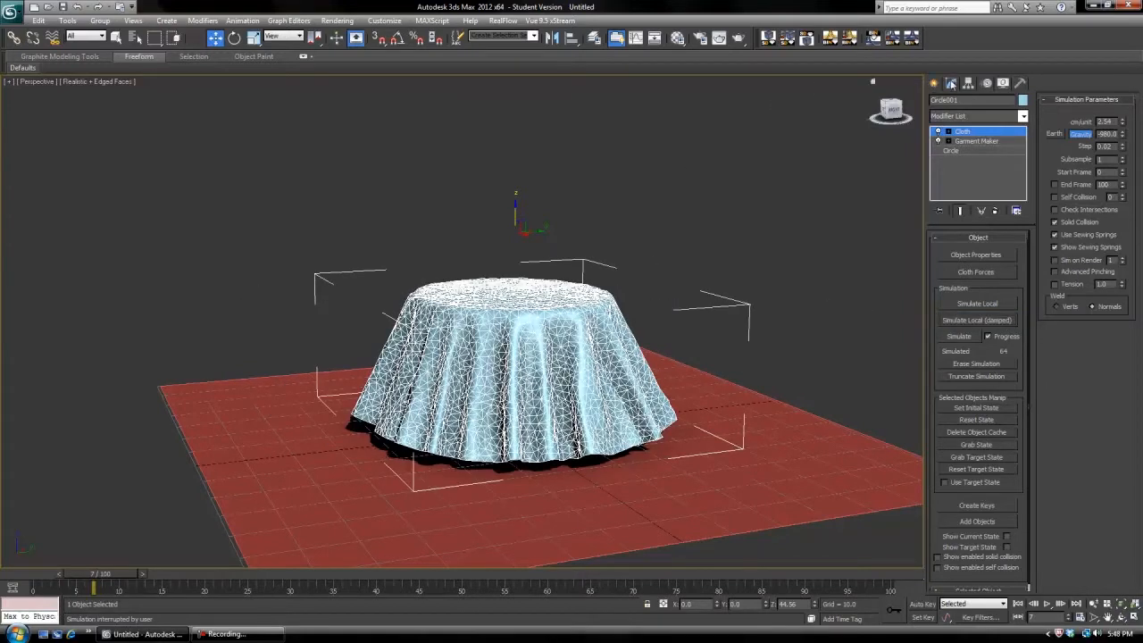
# Create a planar Wind space warp with an icon size of about 19 beside the ground plane's corner.
pyautogui.click(935, 84)
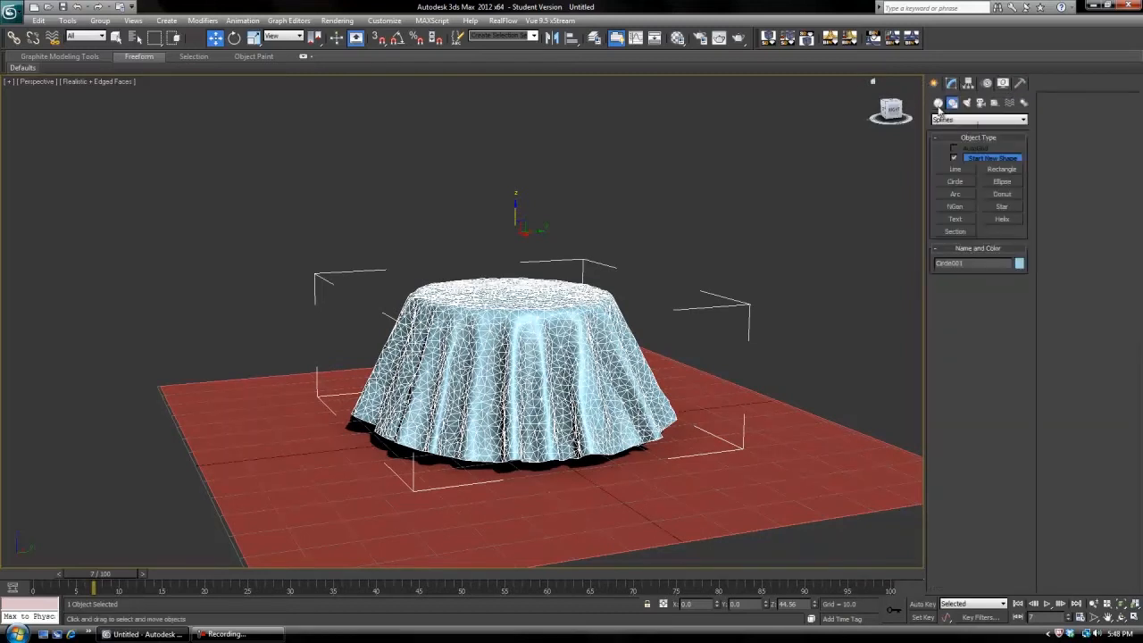
pyautogui.click(938, 104)
pyautogui.click(952, 104)
pyautogui.click(1024, 103)
pyautogui.click(1010, 103)
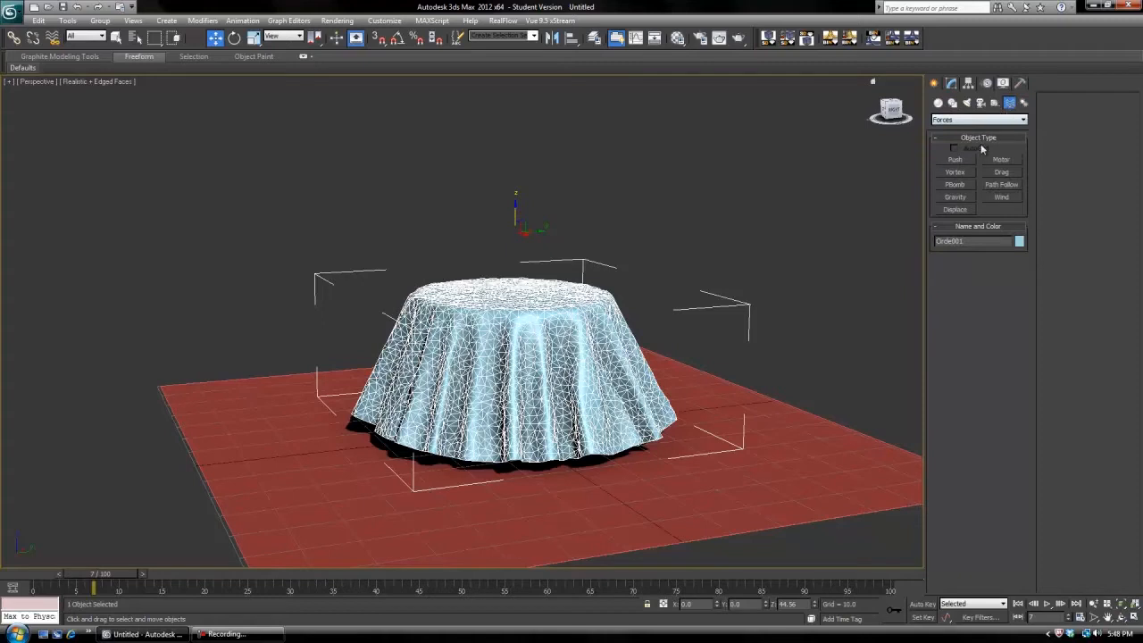
pyautogui.click(998, 198)
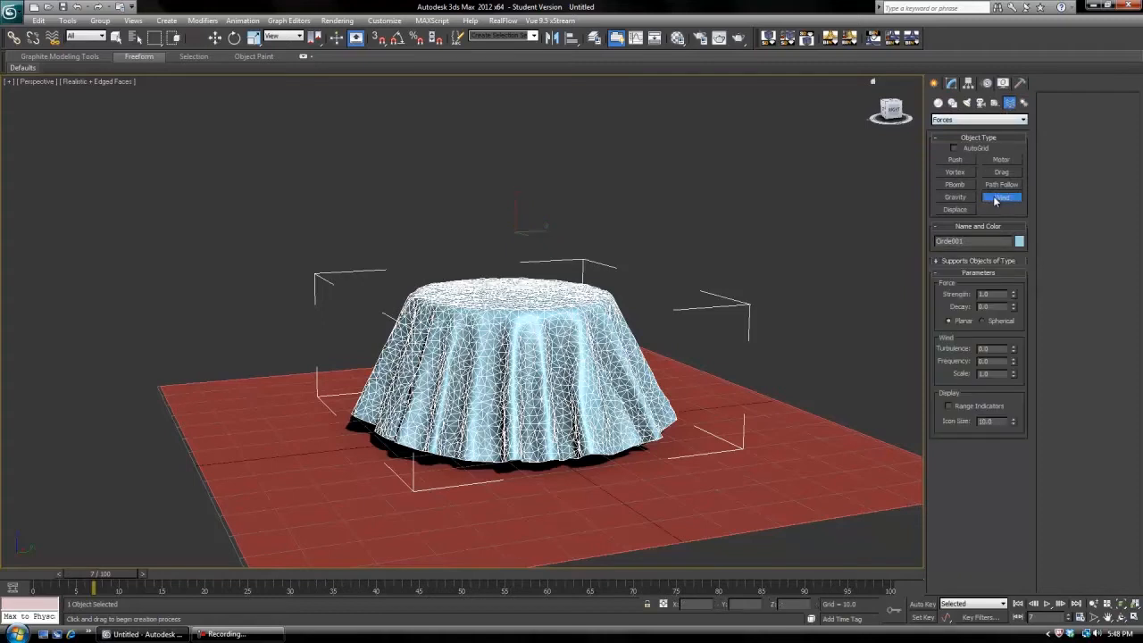
pyautogui.moveTo(194, 449); pyautogui.dragTo(204, 403)
pyautogui.rightClick(204, 403)
# Rotate the wind so it blows horizontally at the tablecloth and move it up and away from the table to about Z 27.5.
pyautogui.rightClick(203, 403)
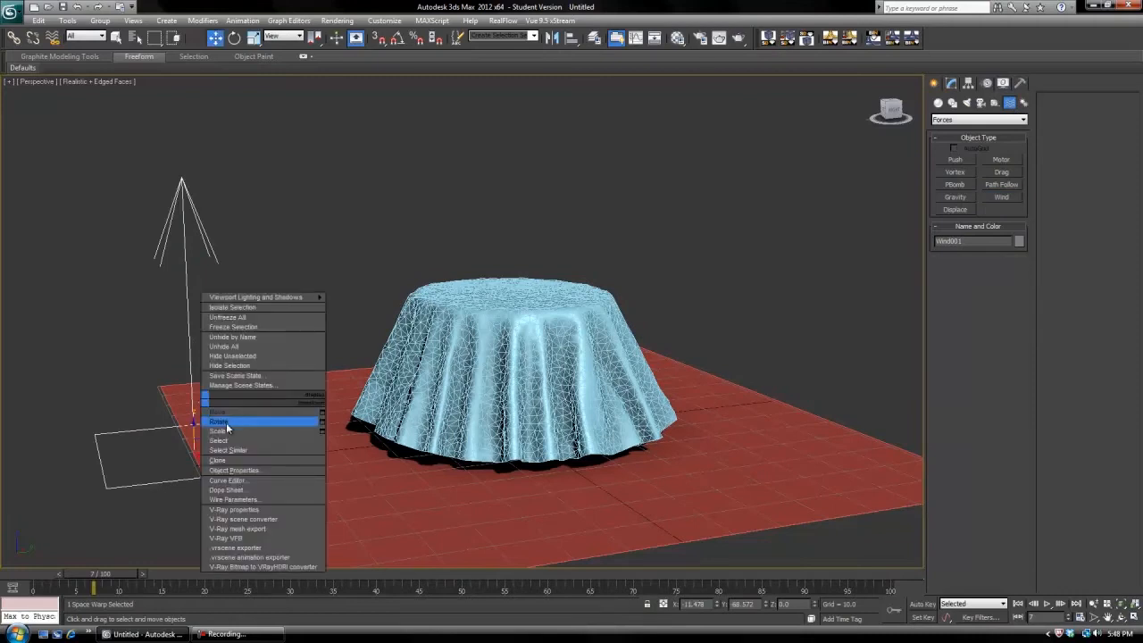
pyautogui.click(228, 426)
pyautogui.moveTo(172, 432); pyautogui.dragTo(313, 413)
pyautogui.rightClick(312, 413)
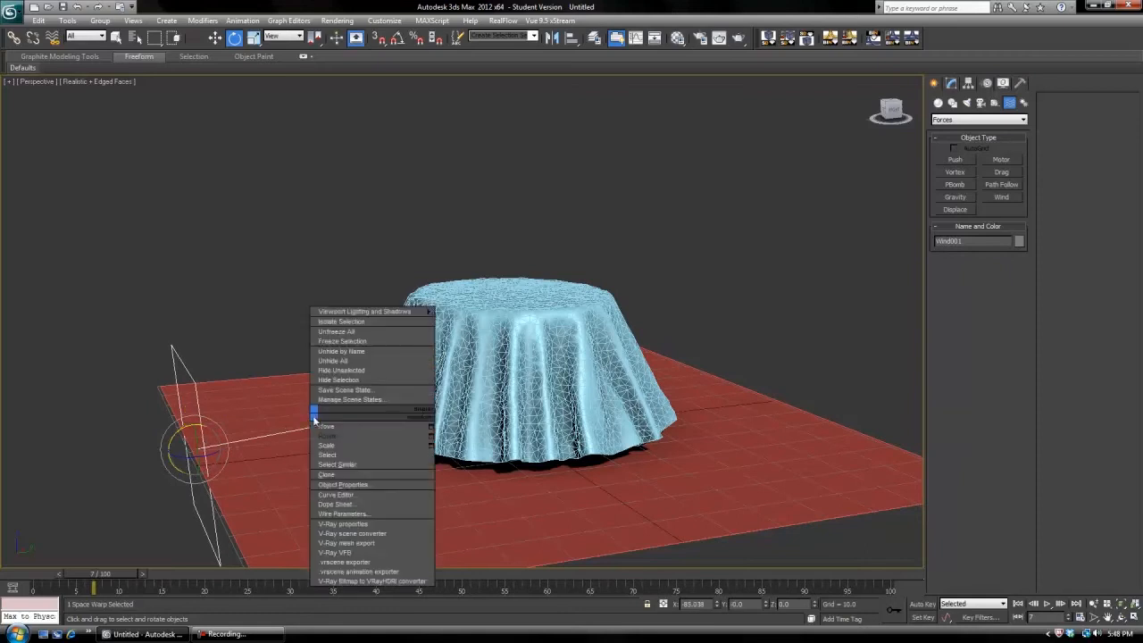
pyautogui.click(337, 417)
pyautogui.moveTo(195, 453); pyautogui.dragTo(100, 355)
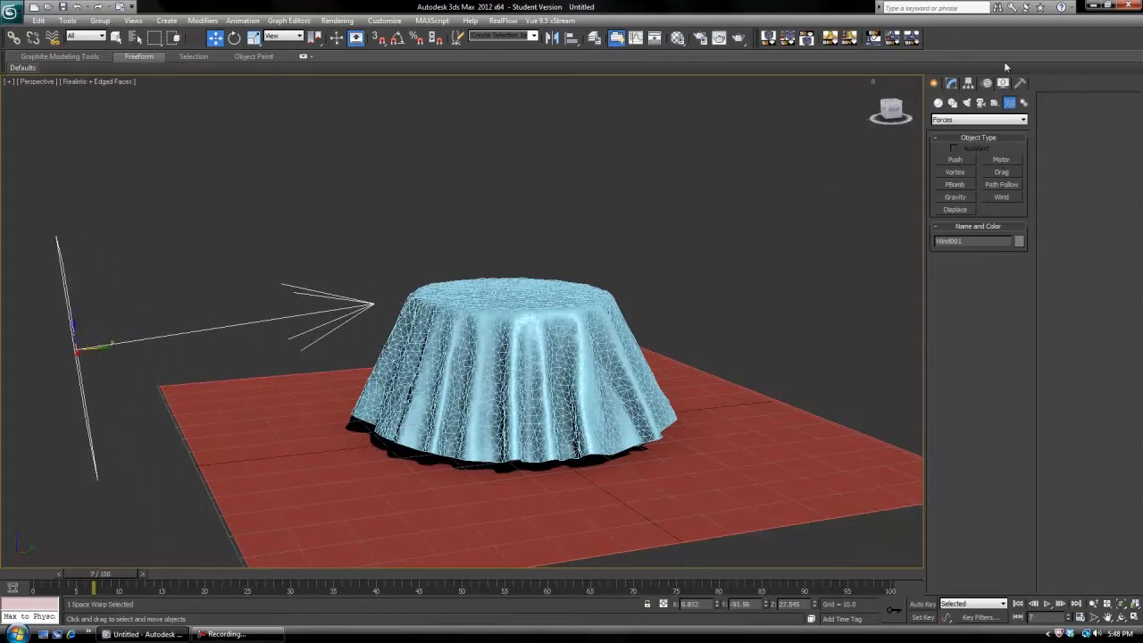
# Go to frame 20 with the wind selected, turn on Auto Key and key the wind strength at 1.99.
pyautogui.click(950, 83)
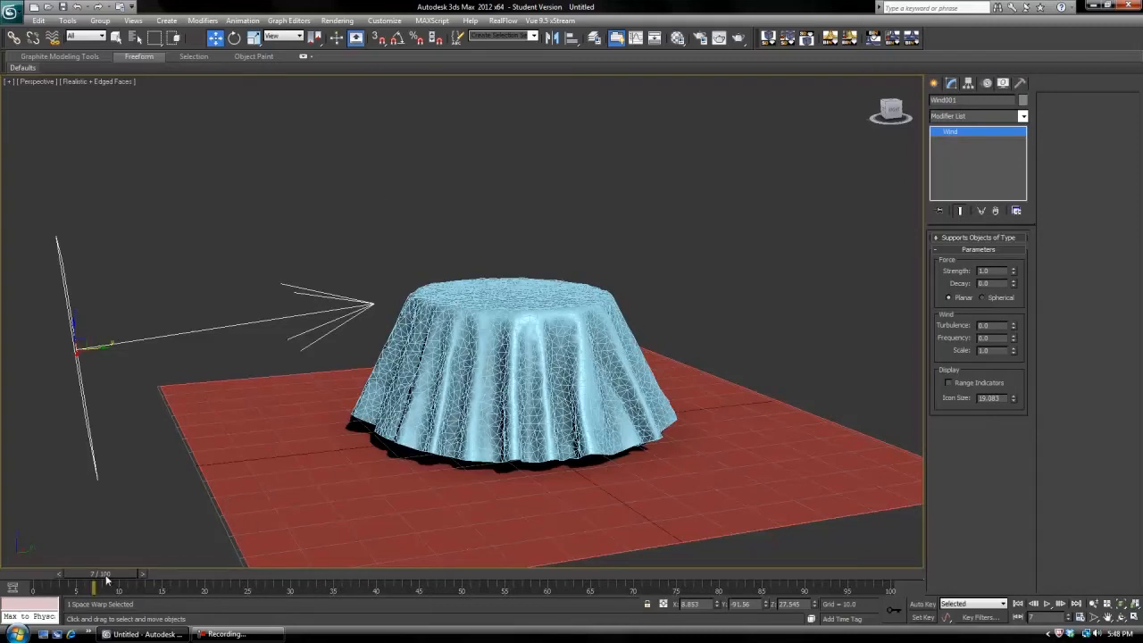
pyautogui.moveTo(107, 580)
pyautogui.mouseDown()
pyautogui.moveTo(174, 575)
pyautogui.moveTo(112, 573)
pyautogui.mouseUp()
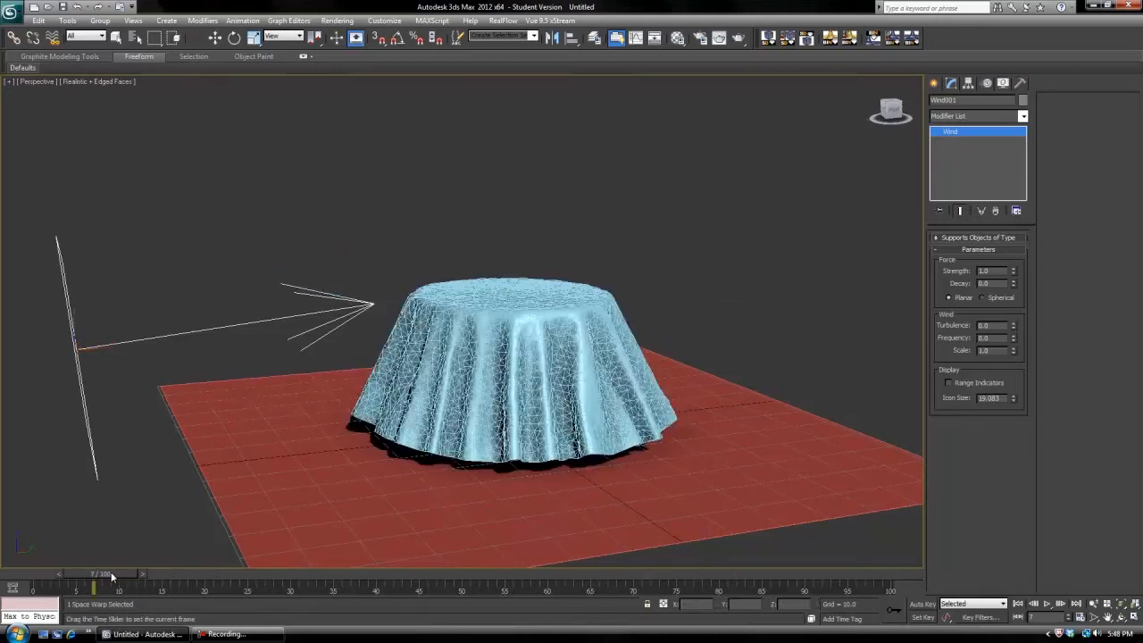
pyautogui.press('w')
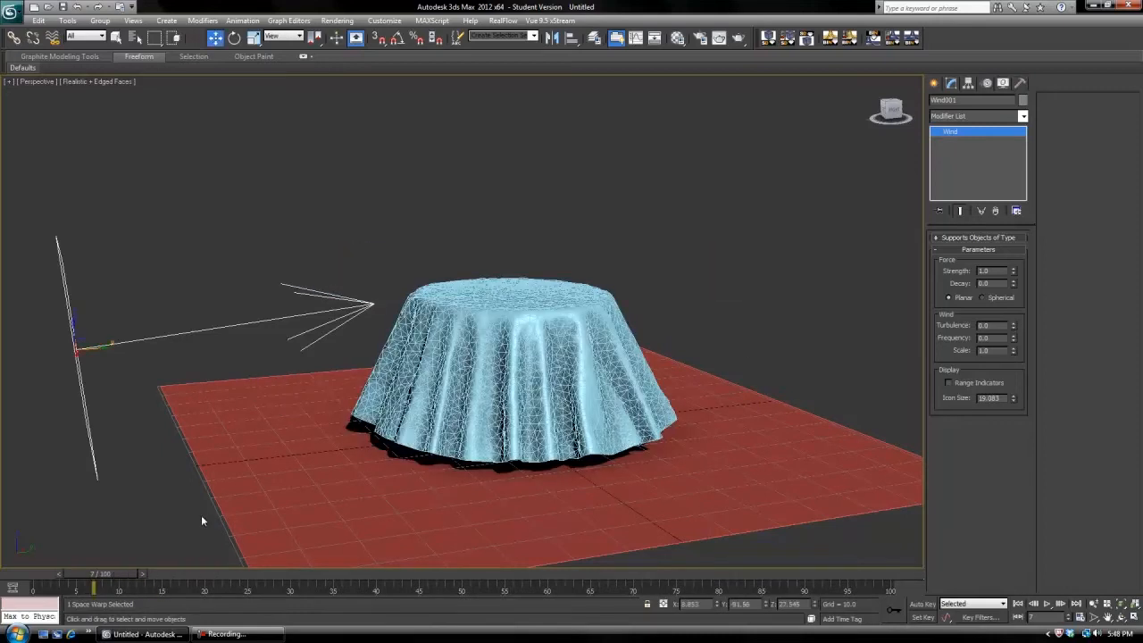
pyautogui.moveTo(121, 573); pyautogui.dragTo(242, 590)
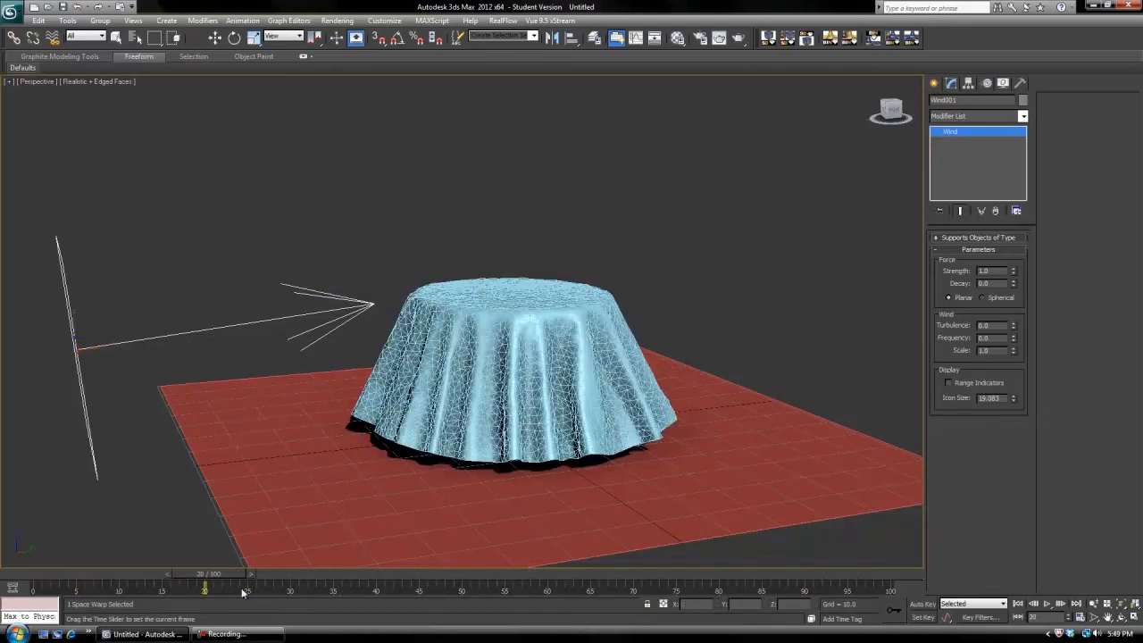
pyautogui.click(921, 607)
pyautogui.moveTo(1013, 271); pyautogui.dragTo(1024, 215)
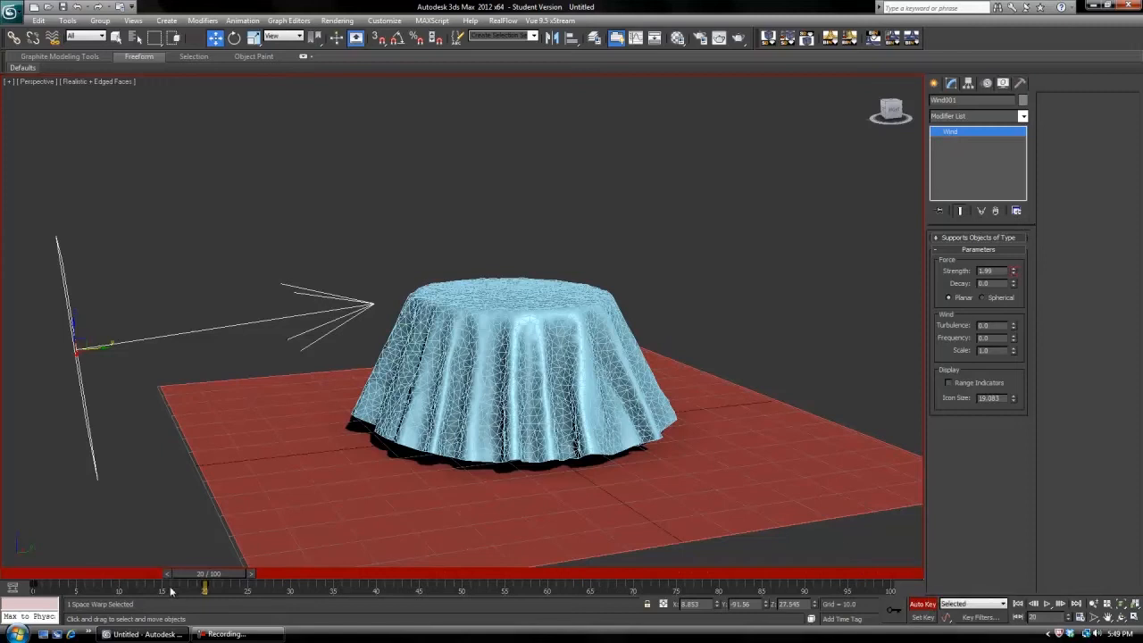
# Key a lower wind strength at frame 39 and raise it to about 1.58 at frame 63.
pyautogui.moveTo(210, 576); pyautogui.dragTo(366, 577)
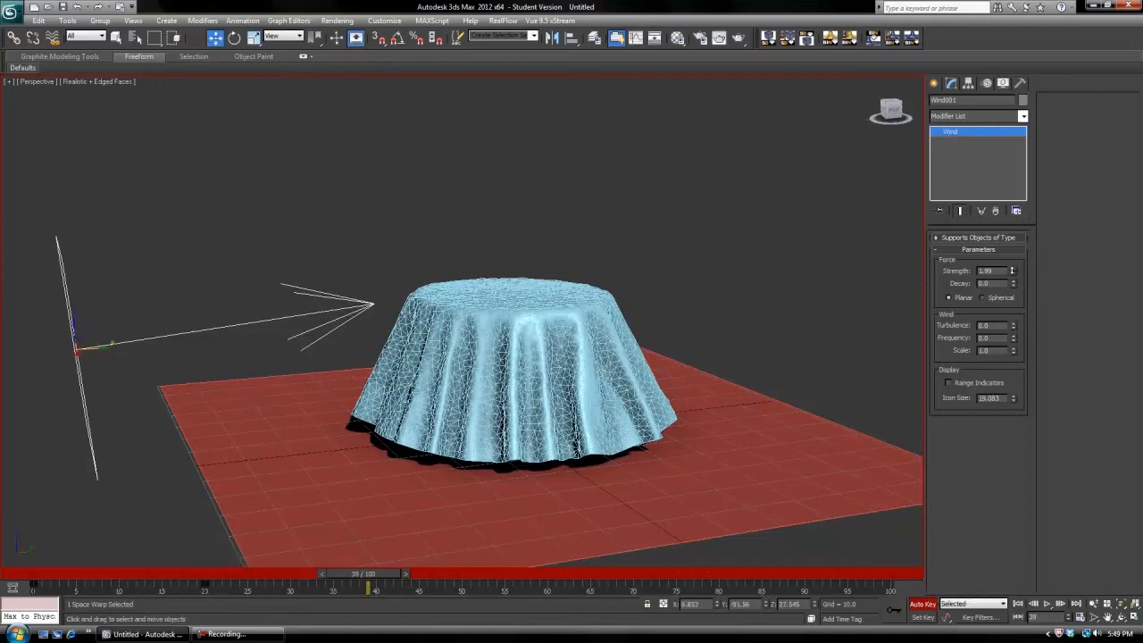
pyautogui.moveTo(1011, 270); pyautogui.dragTo(1017, 313)
pyautogui.moveTo(373, 576); pyautogui.dragTo(582, 573)
pyautogui.moveTo(1014, 276); pyautogui.dragTo(1014, 256)
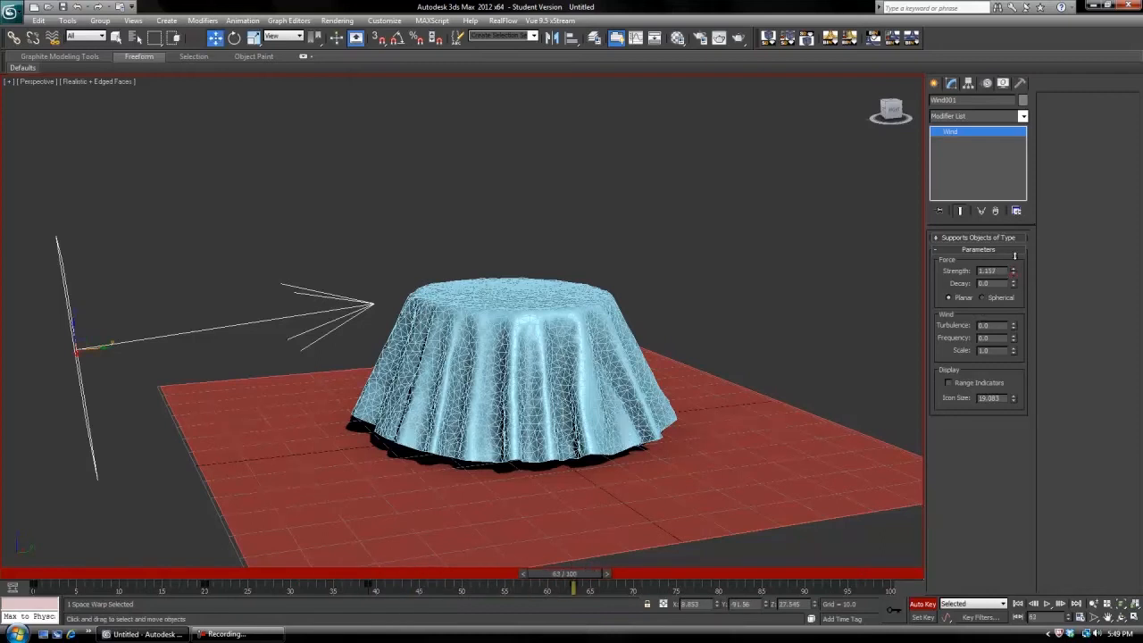
# Key the wind strength at about 2.3 at frame 84, return to frame 7 and turn off Auto Key.
pyautogui.moveTo(576, 573); pyautogui.dragTo(748, 573)
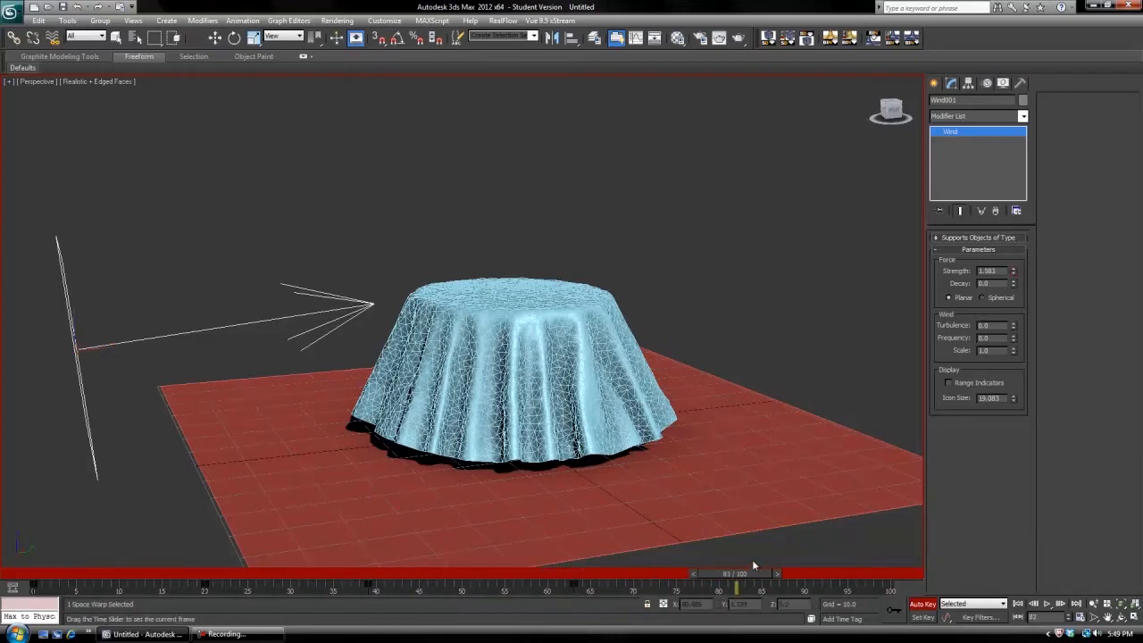
pyautogui.moveTo(1014, 272); pyautogui.dragTo(1031, 215)
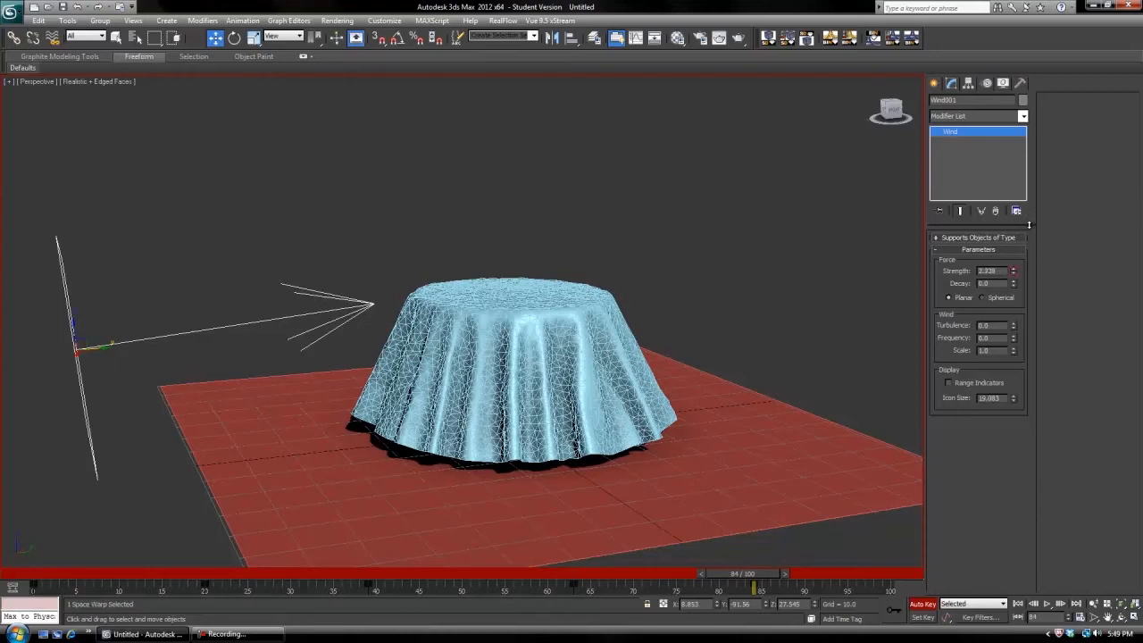
pyautogui.moveTo(747, 570); pyautogui.dragTo(109, 595)
pyautogui.click(926, 606)
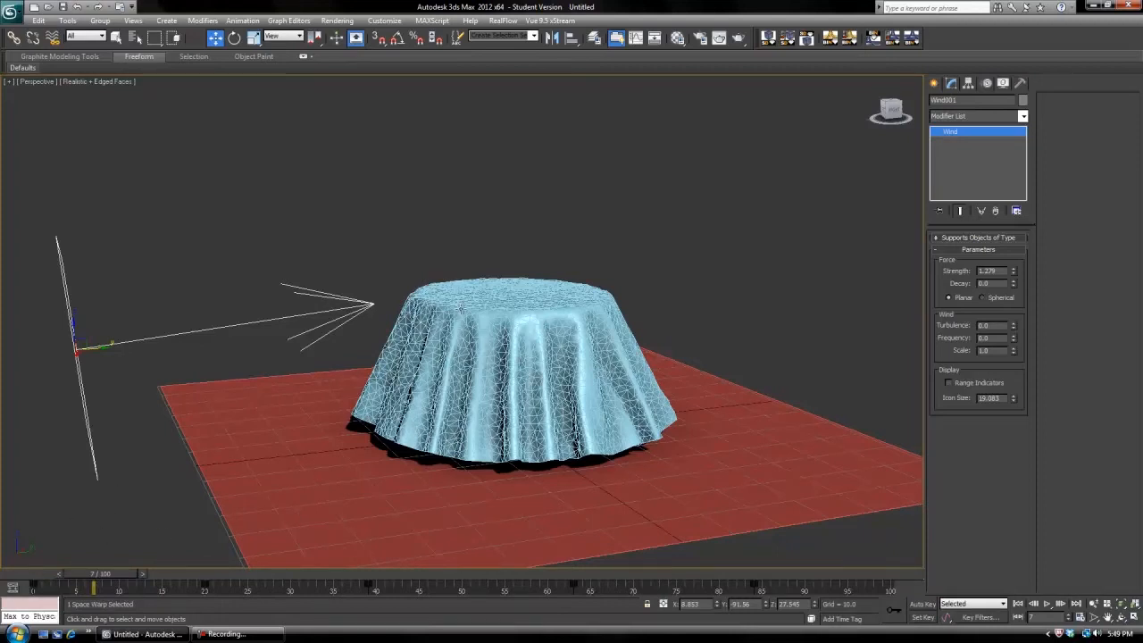
# Add Wind001 to the forces in the tablecloth's cloth simulation.
pyautogui.click(525, 329)
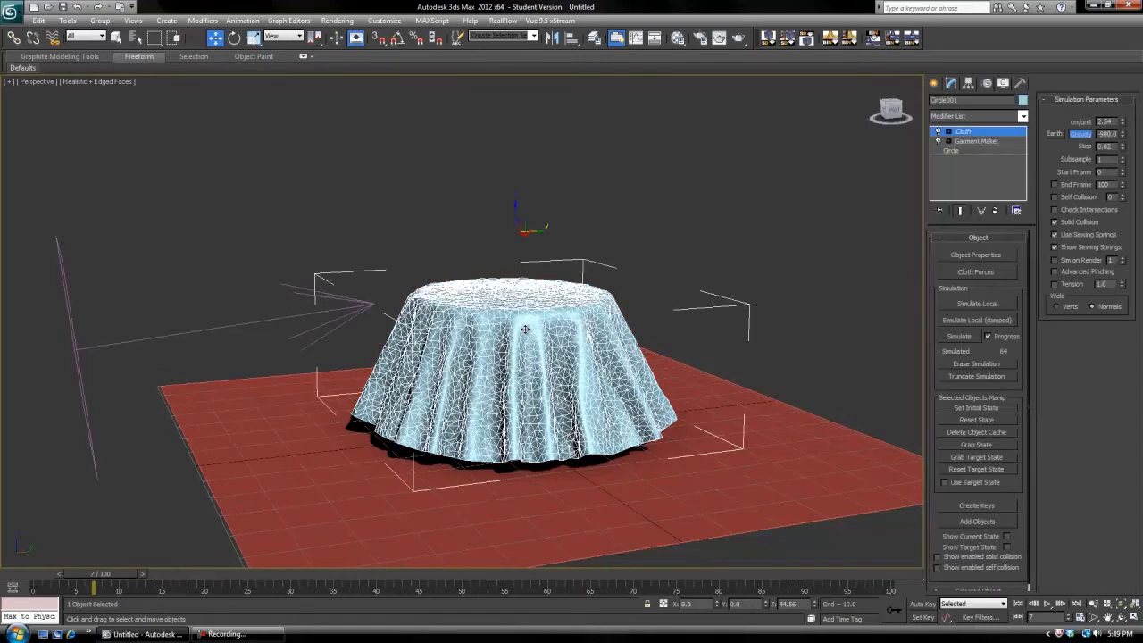
pyautogui.click(963, 272)
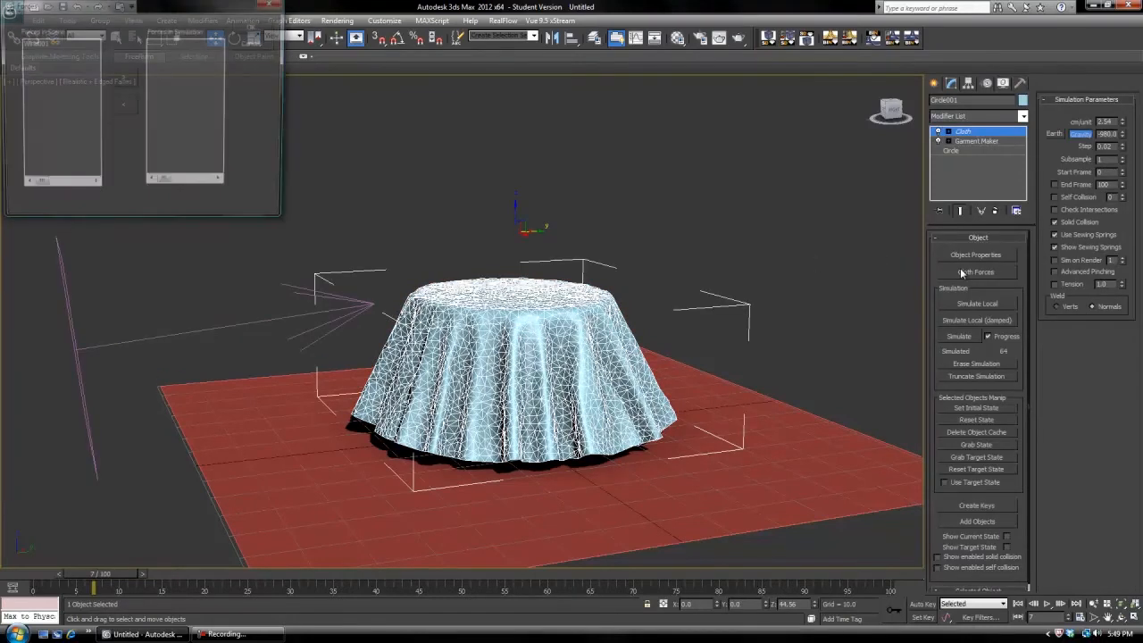
pyautogui.moveTo(108, 7); pyautogui.dragTo(440, 40)
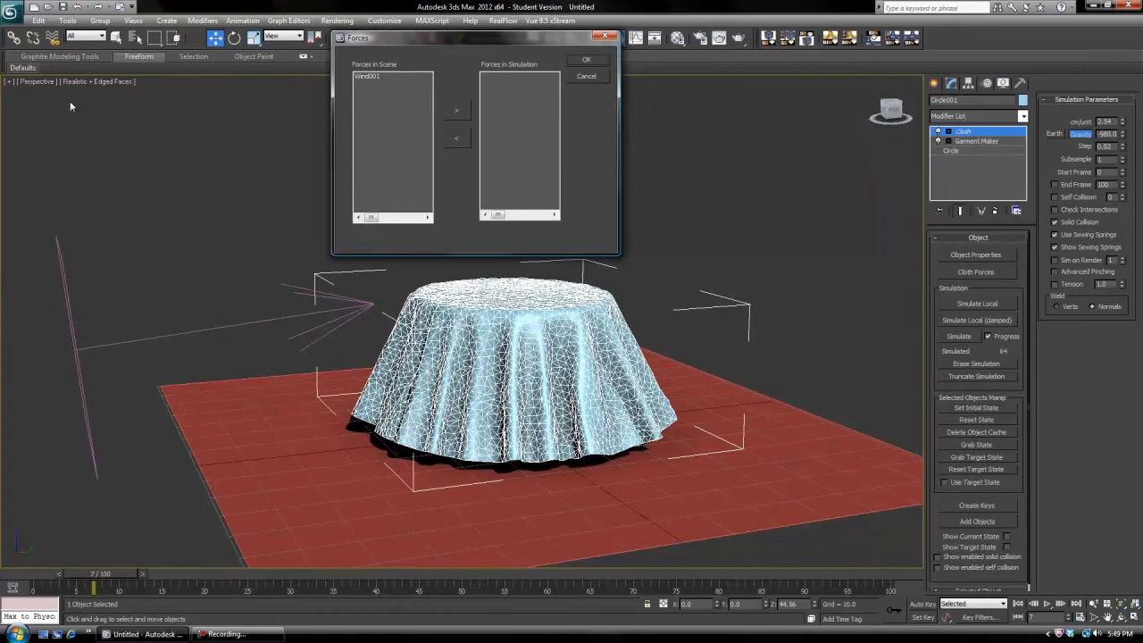
pyautogui.click(379, 77)
pyautogui.click(457, 112)
pyautogui.click(490, 78)
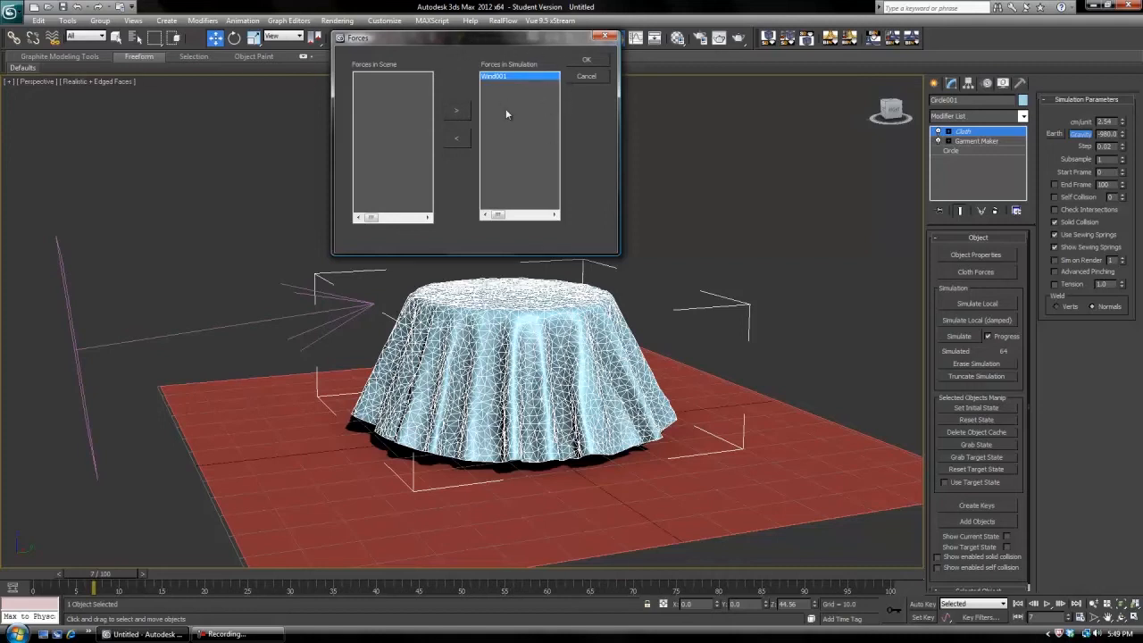
pyautogui.click(602, 63)
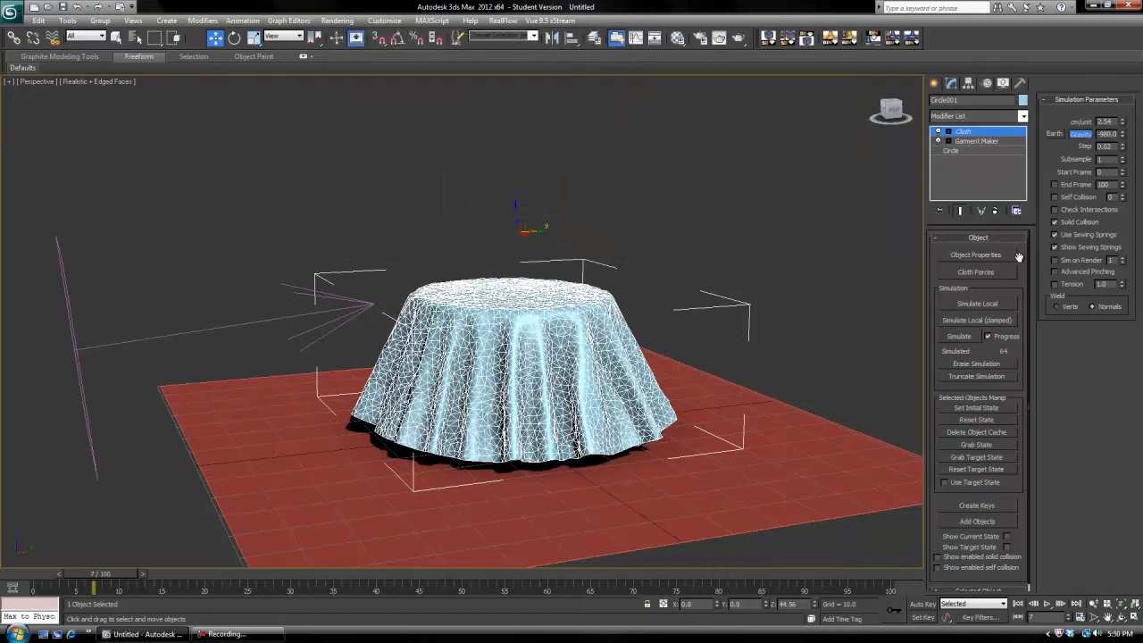
# Relax the tablecloth with a damped local simulation, stop it, and simulate the cloth with the wind through frame 100.
pyautogui.click(959, 336)
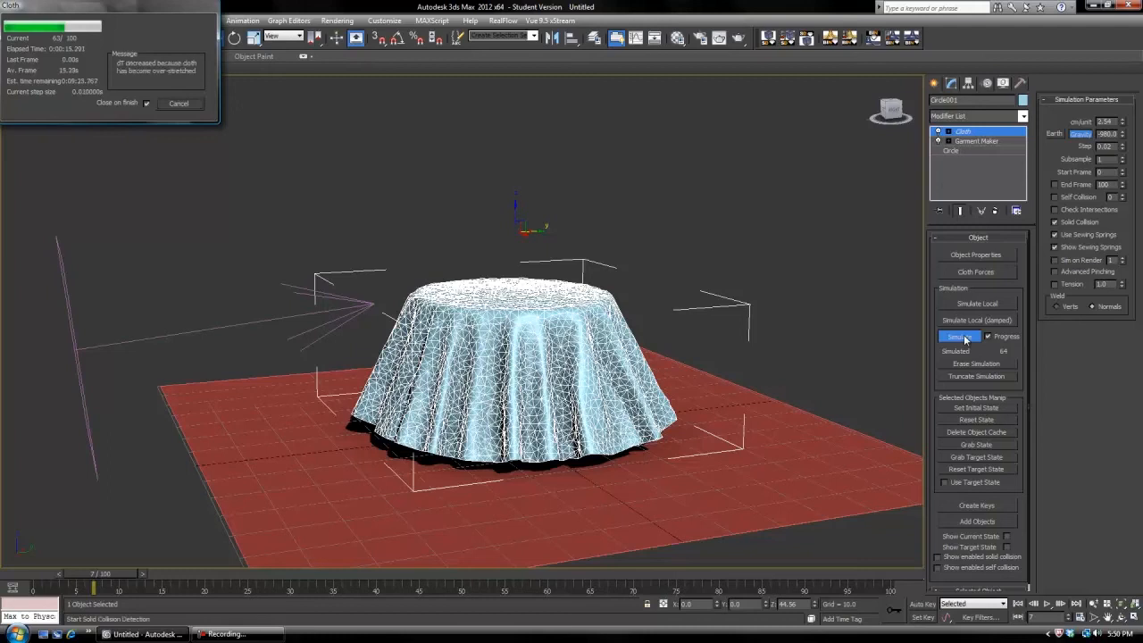
pyautogui.click(969, 319)
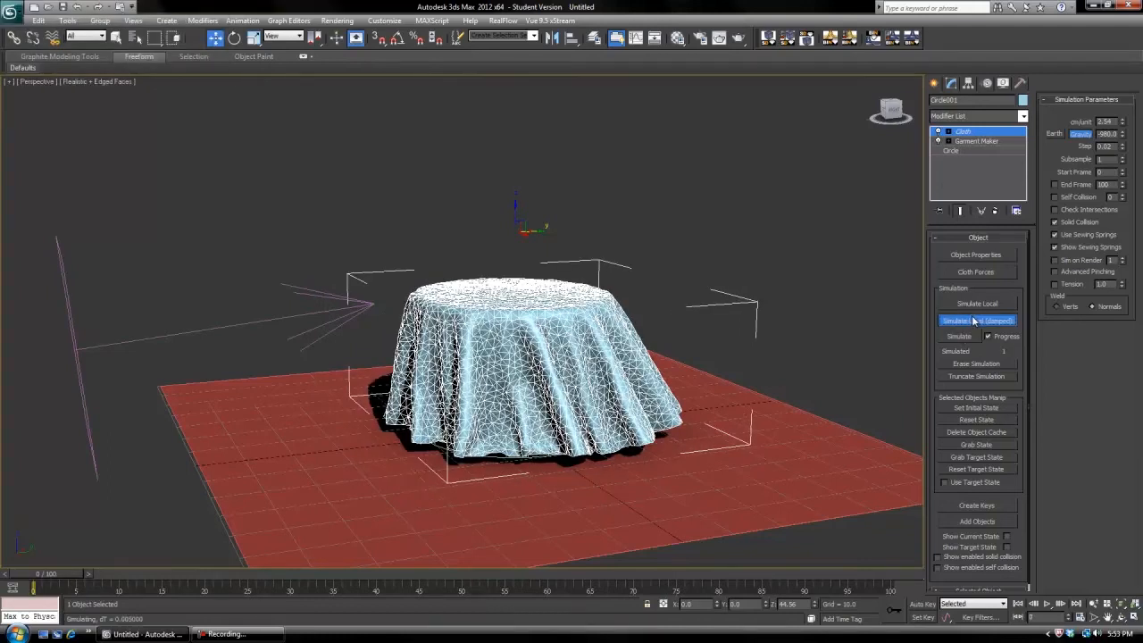
pyautogui.click(971, 319)
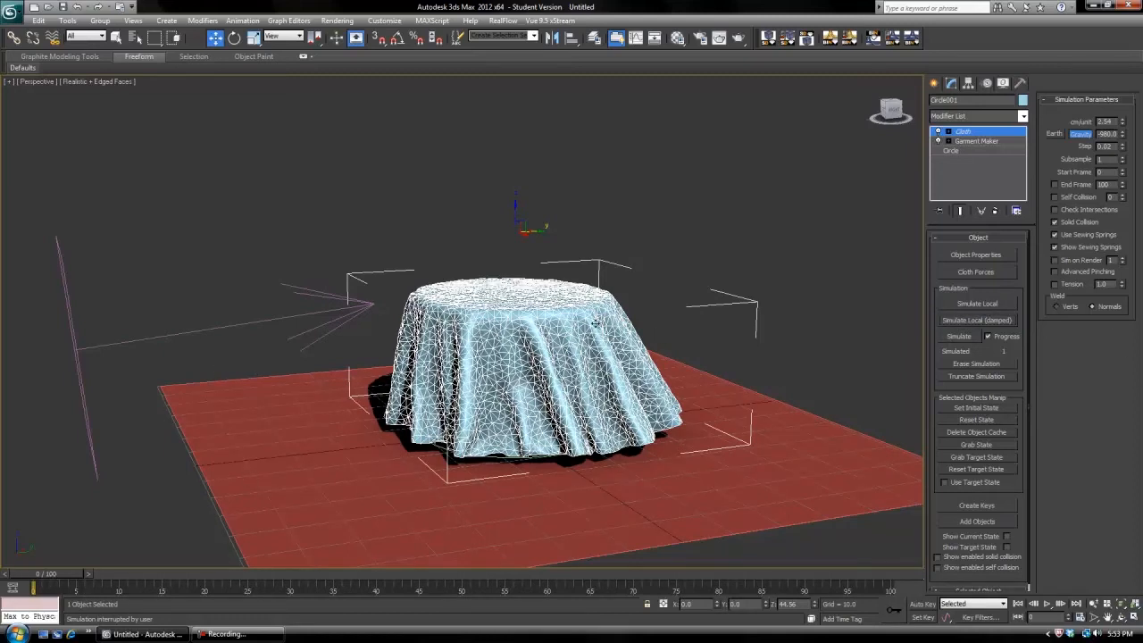
pyautogui.click(955, 336)
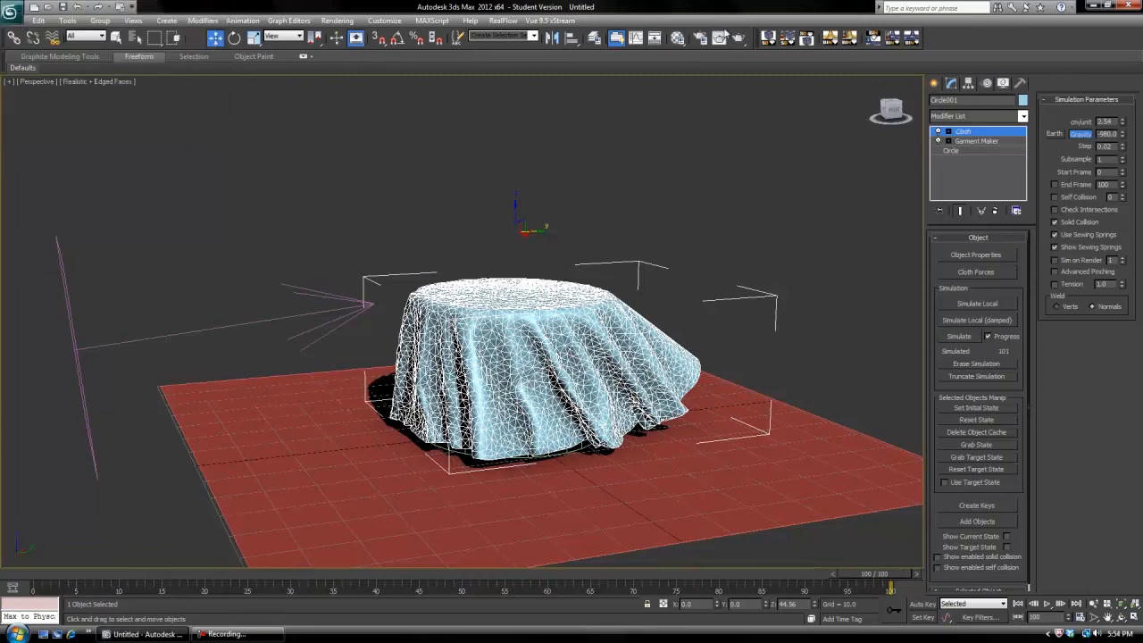
# Scrub back through the simulated animation to review how the wind moves the tablecloth, stopping at frame 43.
pyautogui.moveTo(896, 105); pyautogui.dragTo(811, 110)
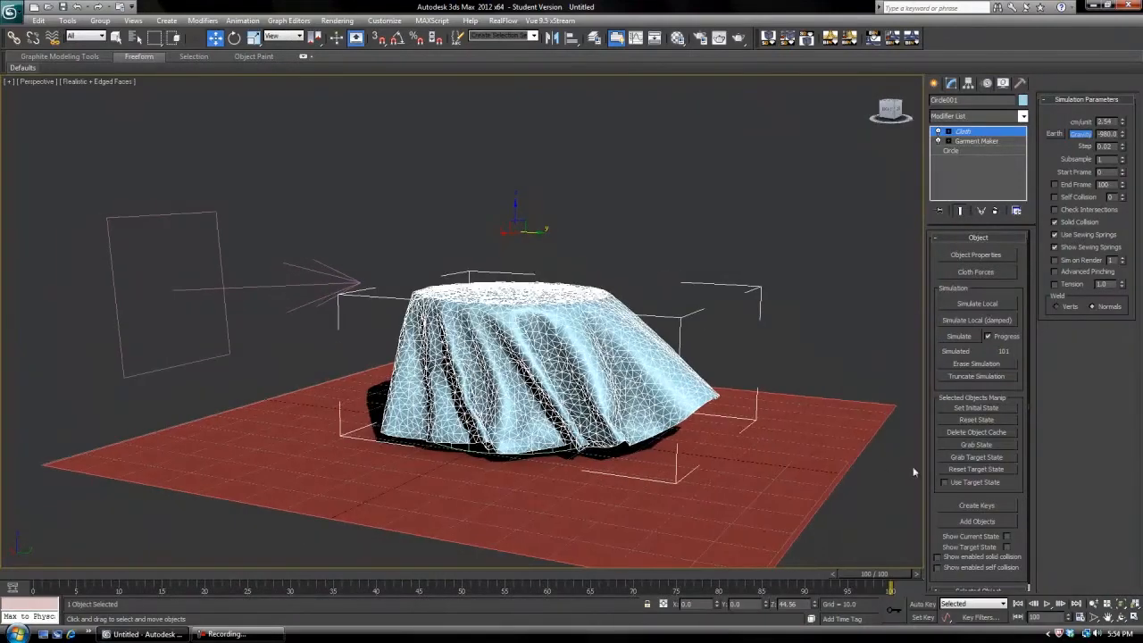
pyautogui.moveTo(787, 588); pyautogui.dragTo(60, 588)
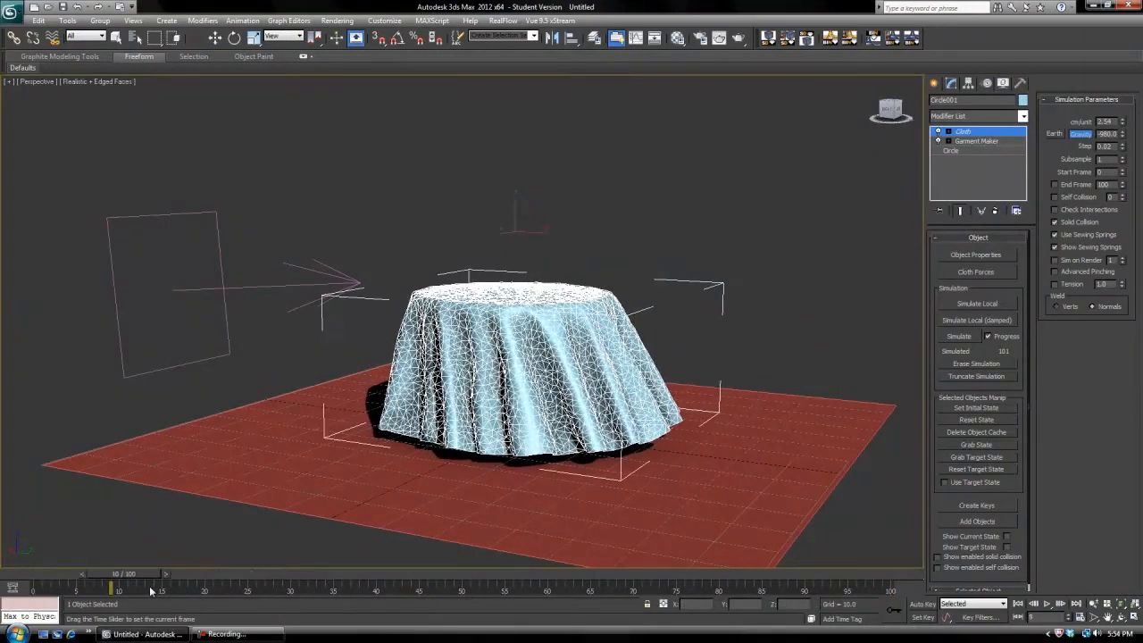
pyautogui.moveTo(151, 591); pyautogui.dragTo(300, 591)
pyautogui.moveTo(533, 587); pyautogui.dragTo(404, 536)
pyautogui.press('w')
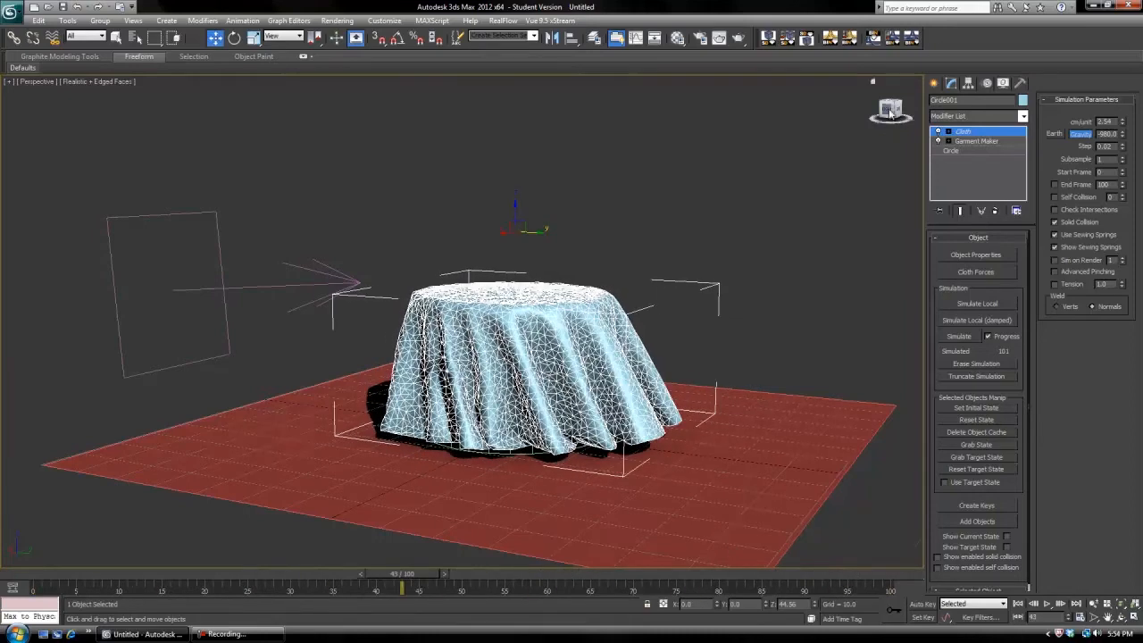
# Examine the folds of the wind-blown tablecloth at frame 43 from several sides, both close up and from a distance.
pyautogui.moveTo(889, 113); pyautogui.dragTo(125, 118)
pyautogui.scroll(3, 672, 298)
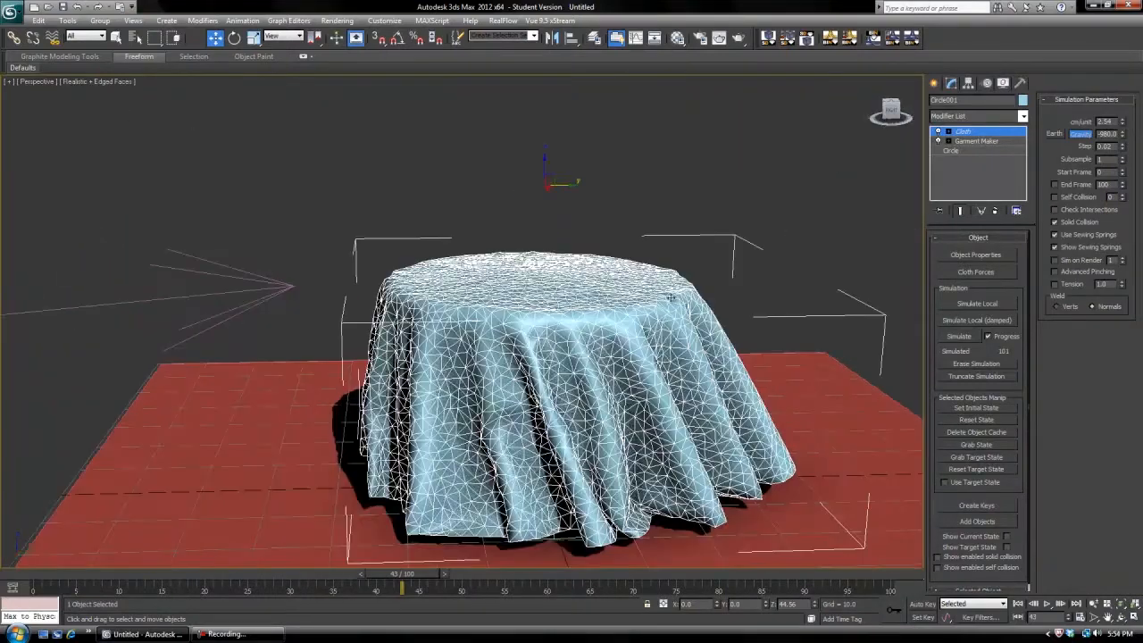
pyautogui.scroll(-3, 670, 297)
pyautogui.scroll(4, 639, 296)
pyautogui.scroll(-4, 593, 276)
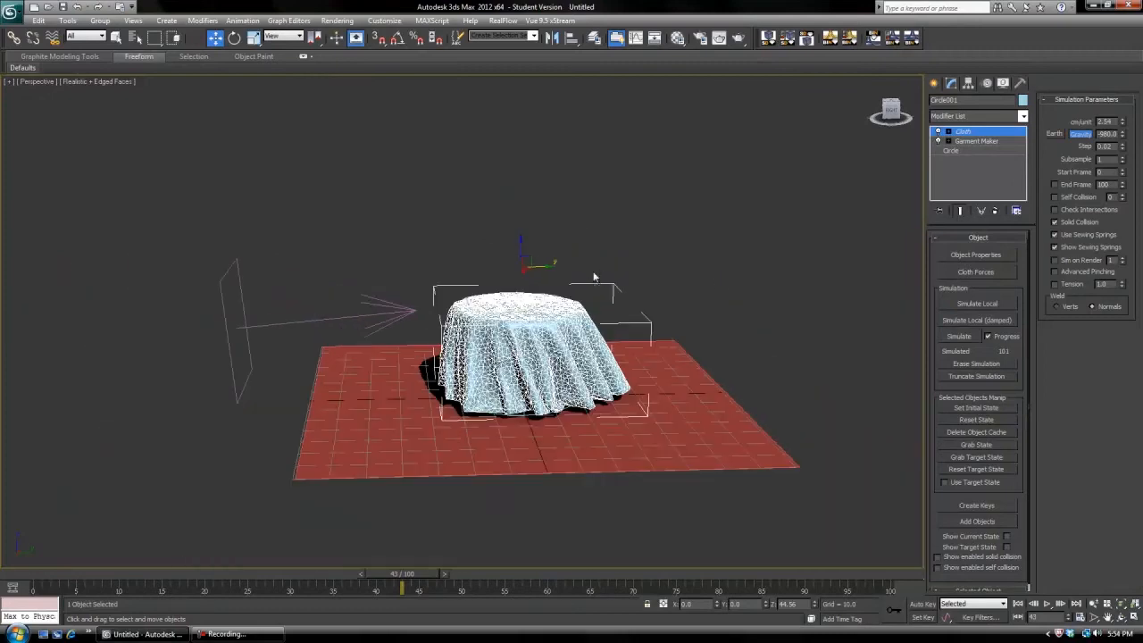
pyautogui.scroll(4, 594, 277)
pyautogui.scroll(-5, 644, 277)
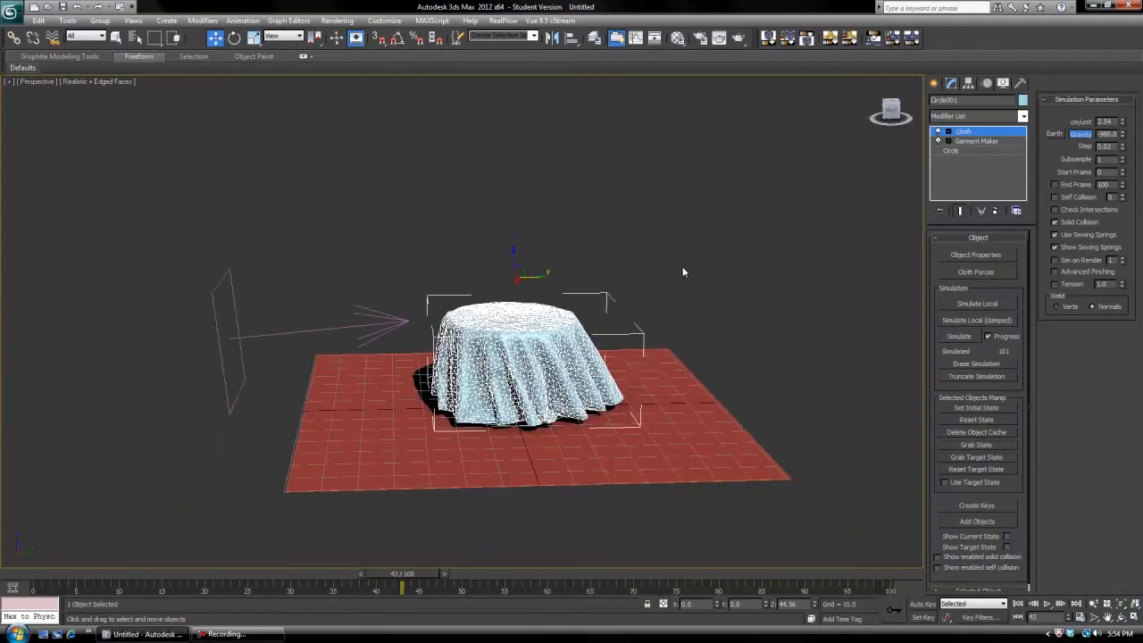
pyautogui.scroll(3, 682, 273)
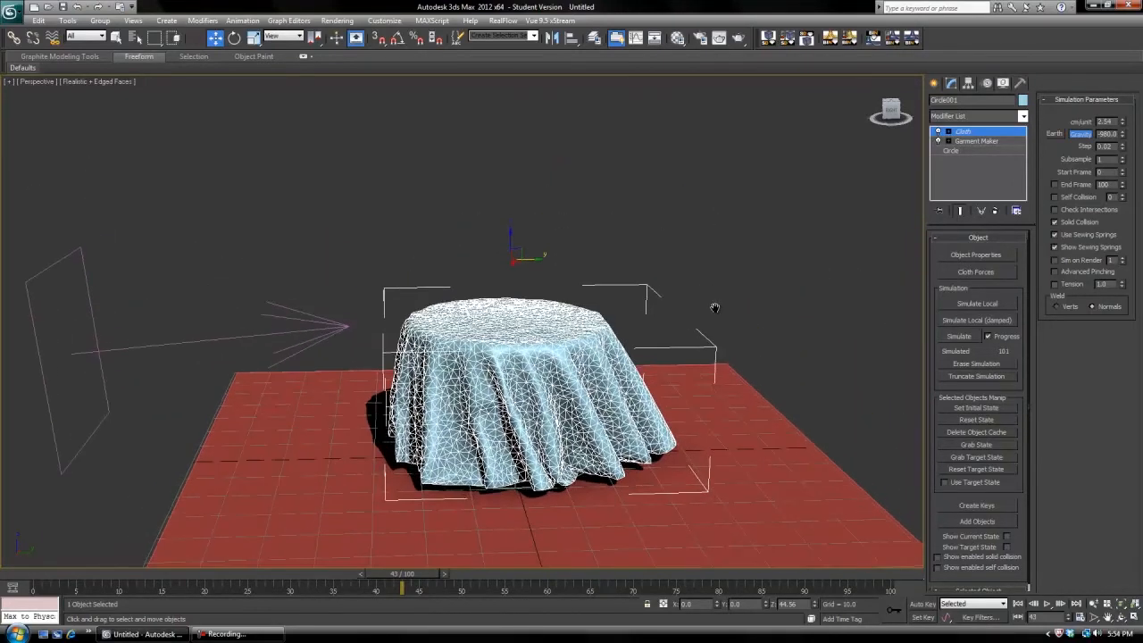
pyautogui.scroll(5, 717, 306)
pyautogui.scroll(-5, 710, 323)
pyautogui.moveTo(896, 113); pyautogui.dragTo(223, 105)
pyautogui.scroll(-2, 518, 318)
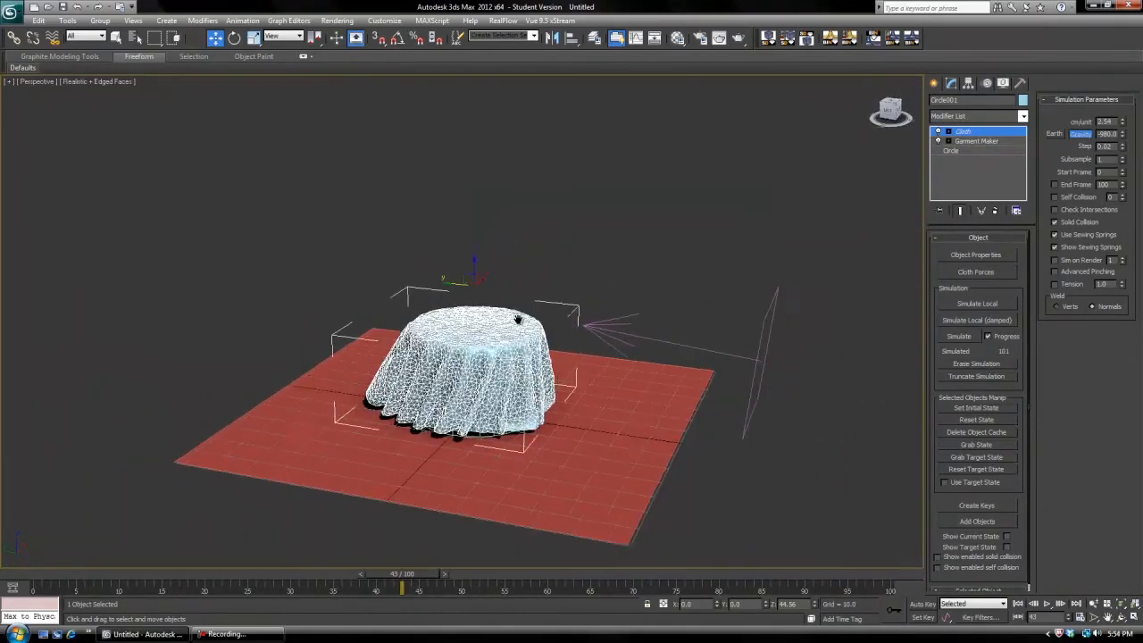
pyautogui.scroll(5, 453, 283)
pyautogui.moveTo(518, 318); pyautogui.dragTo(597, 282, button='middle')
pyautogui.scroll(-2, 597, 282)
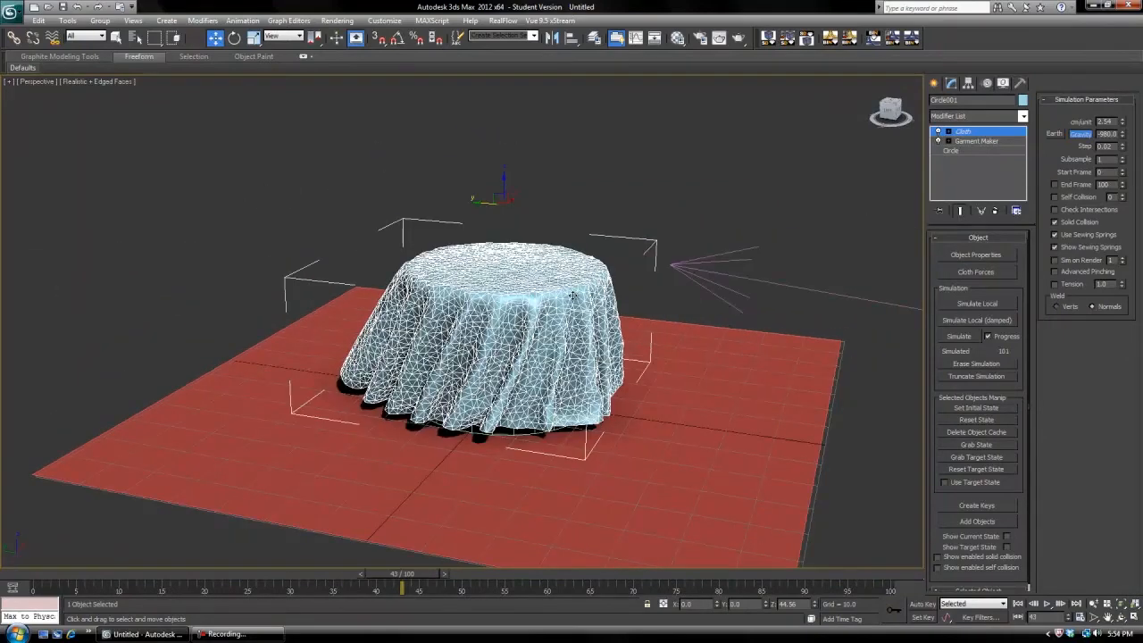
pyautogui.moveTo(891, 109); pyautogui.dragTo(43, 101)
pyautogui.scroll(-3, 673, 304)
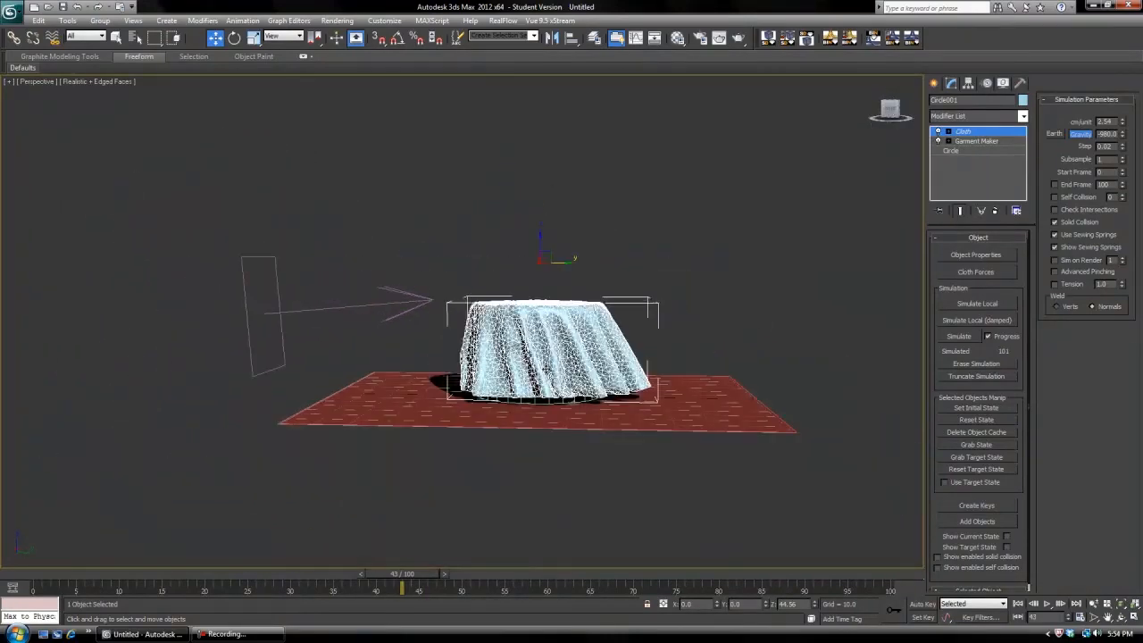